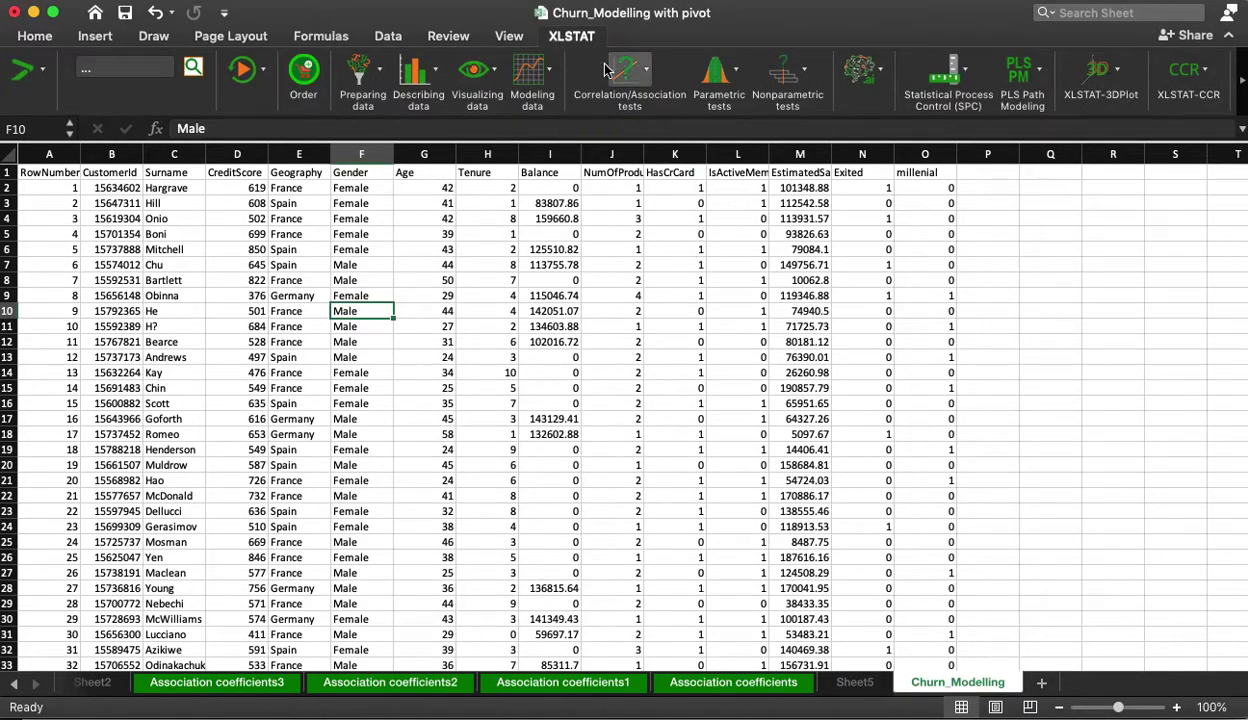
# Step: Start a chi-square test on contingency tables with qualitative variables and set the row variable to the HasCrCard column (K) of Churn_Modelling
pyautogui.click(643, 78)
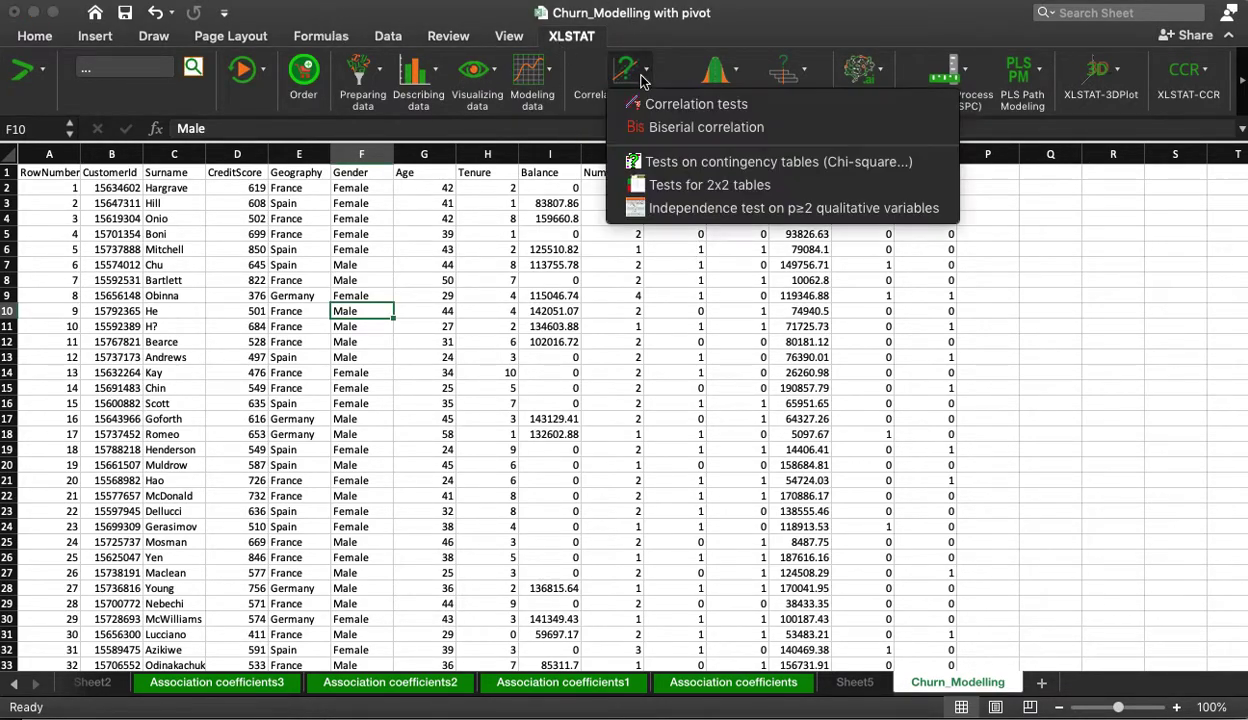
pyautogui.click(706, 164)
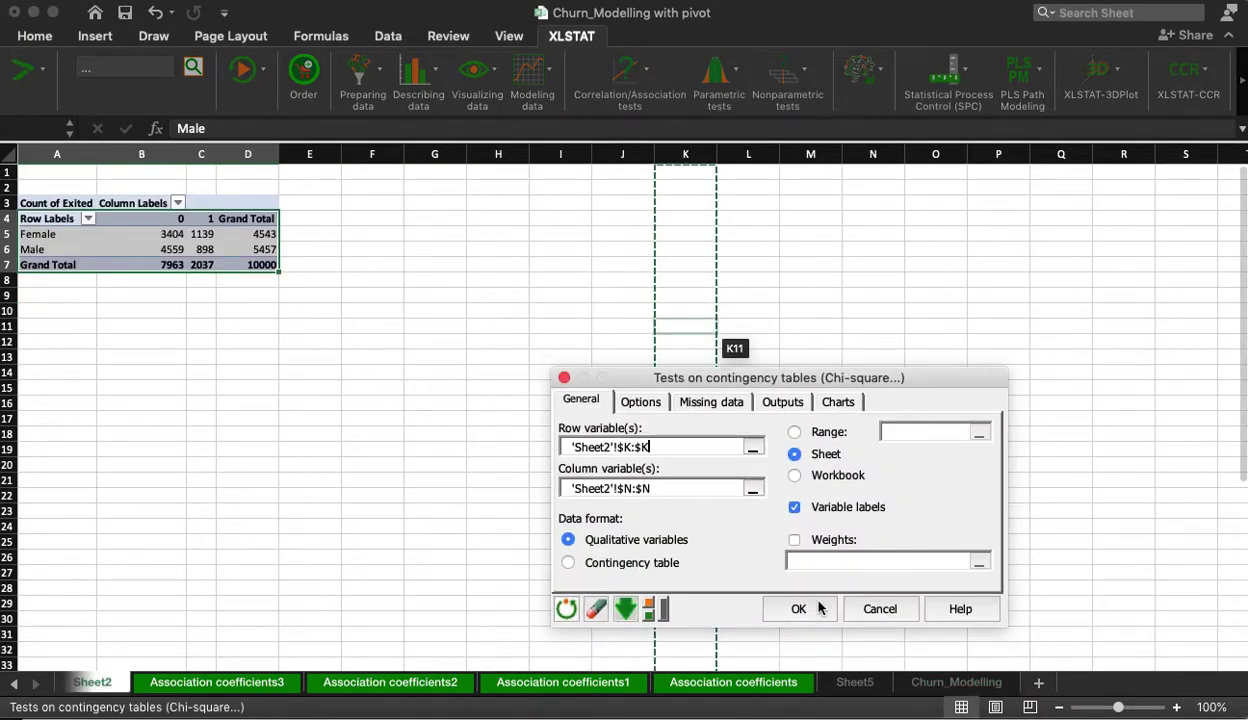
pyautogui.click(943, 683)
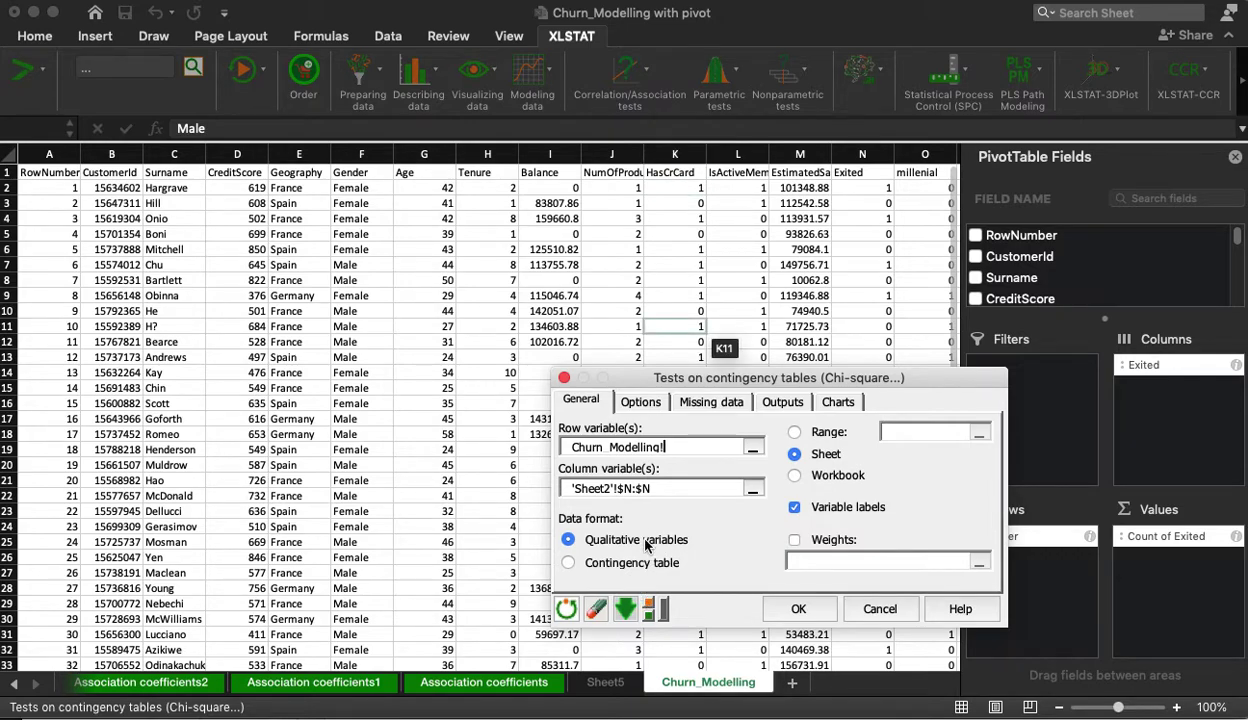
pyautogui.click(644, 566)
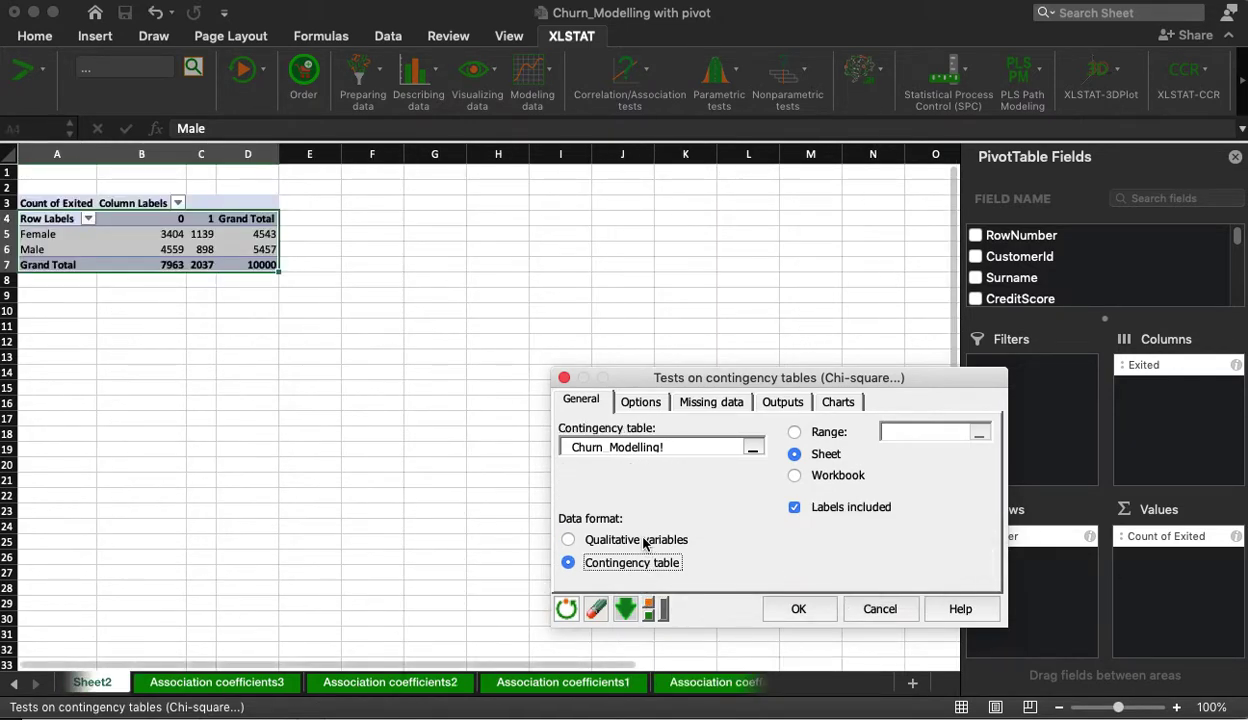
pyautogui.click(644, 541)
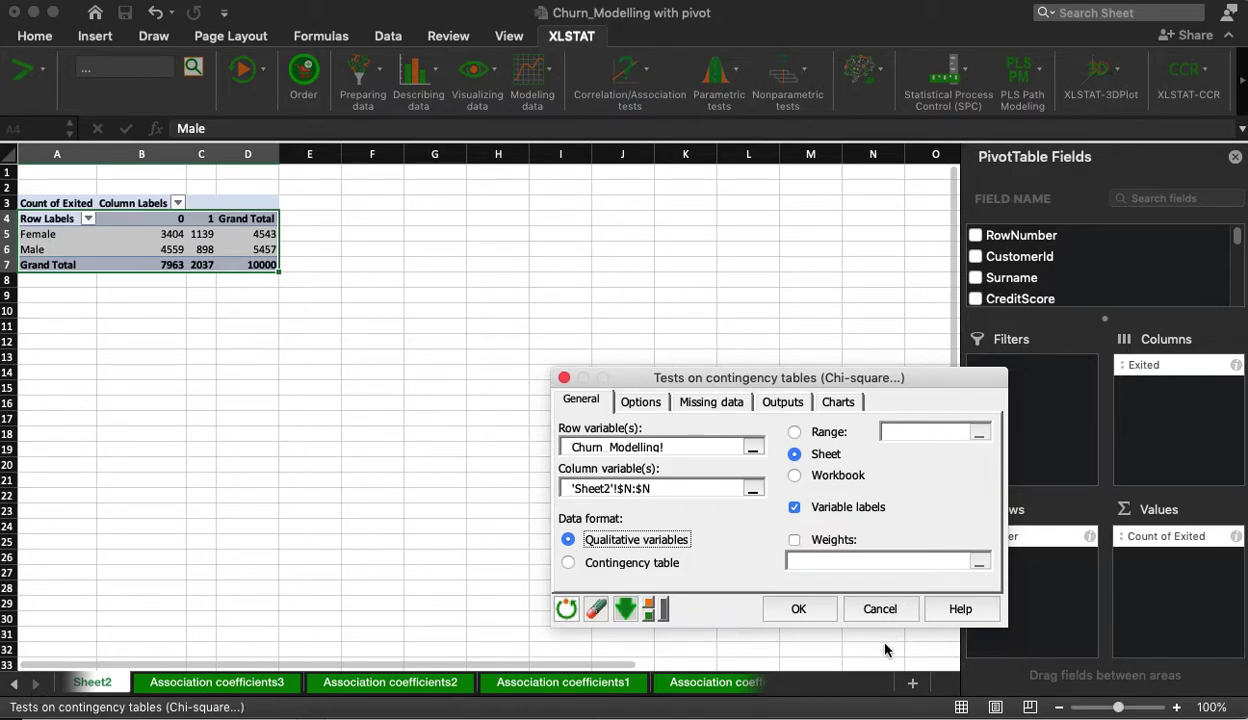
pyautogui.click(697, 446)
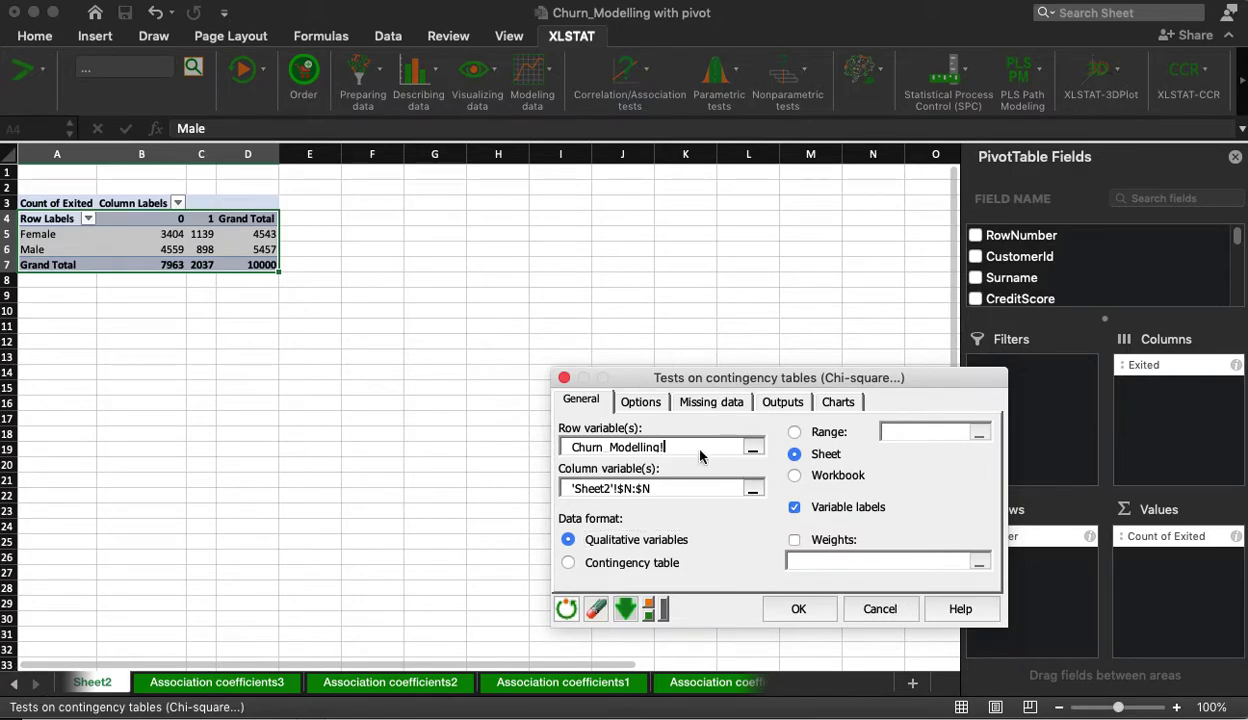
pyautogui.click(38, 688)
pyautogui.click(866, 684)
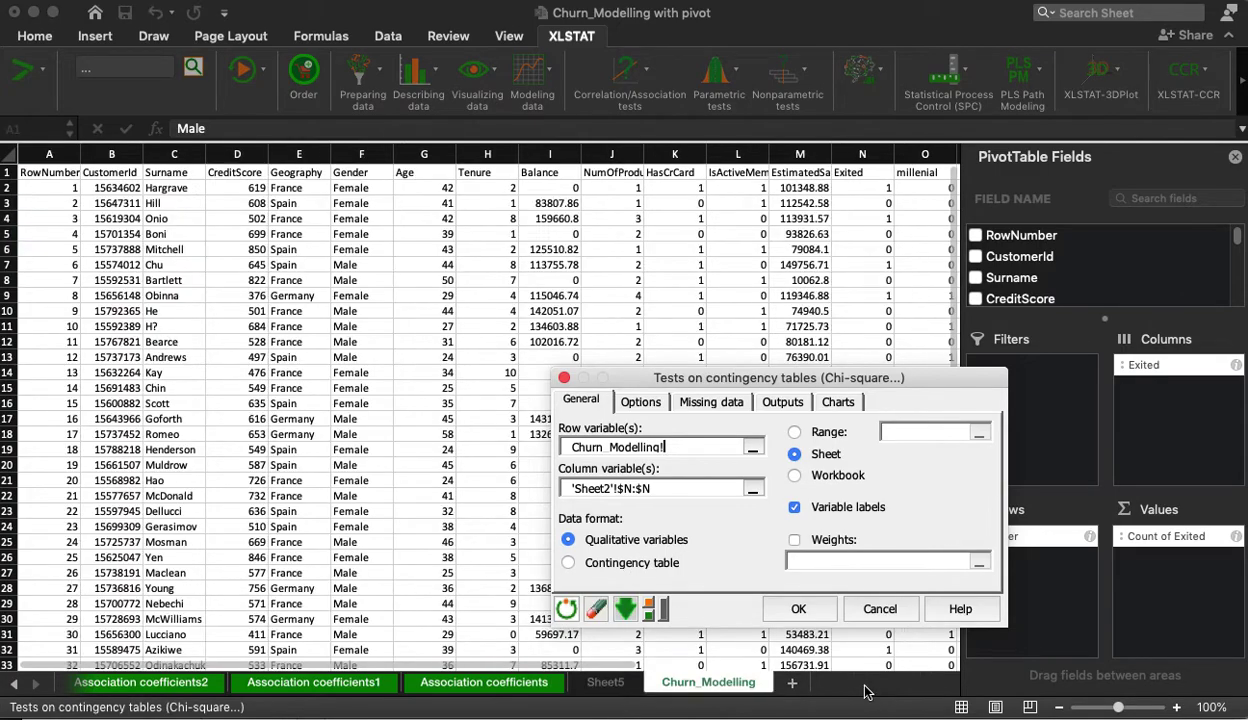
pyautogui.click(678, 152)
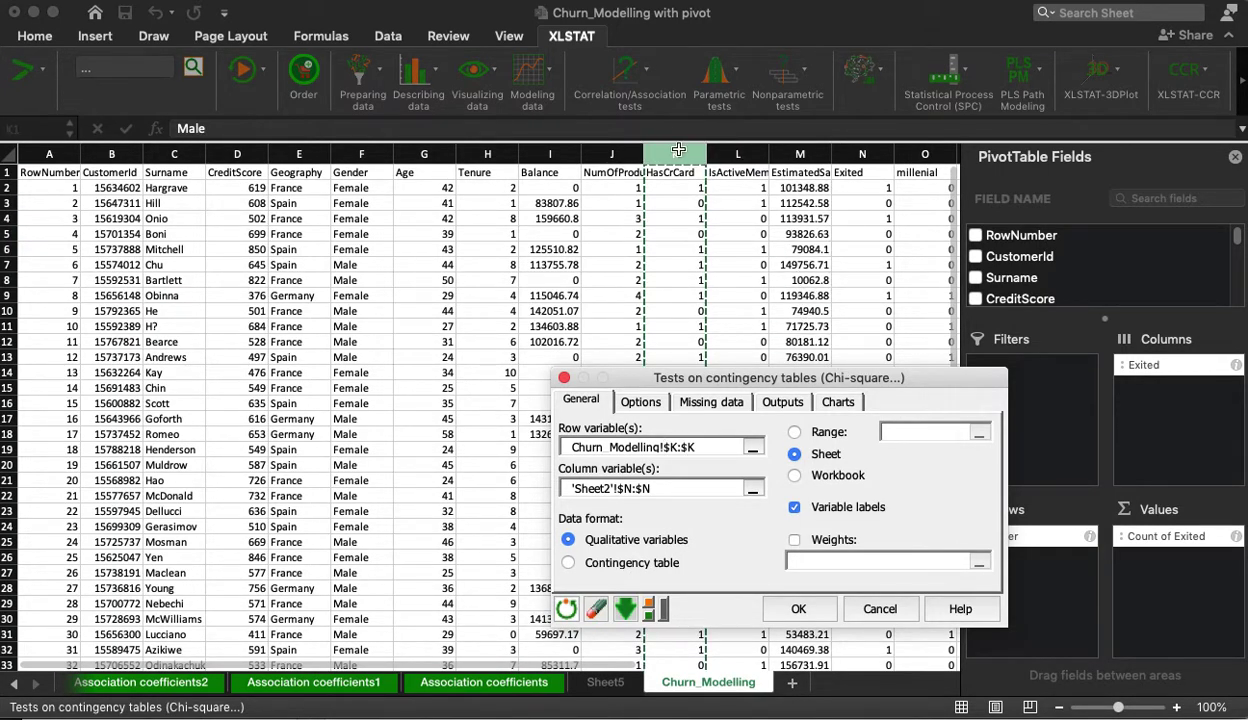
# Step: Replace the column variable with the Exited column (N) of the Churn_Modelling sheet
pyautogui.click(677, 490)
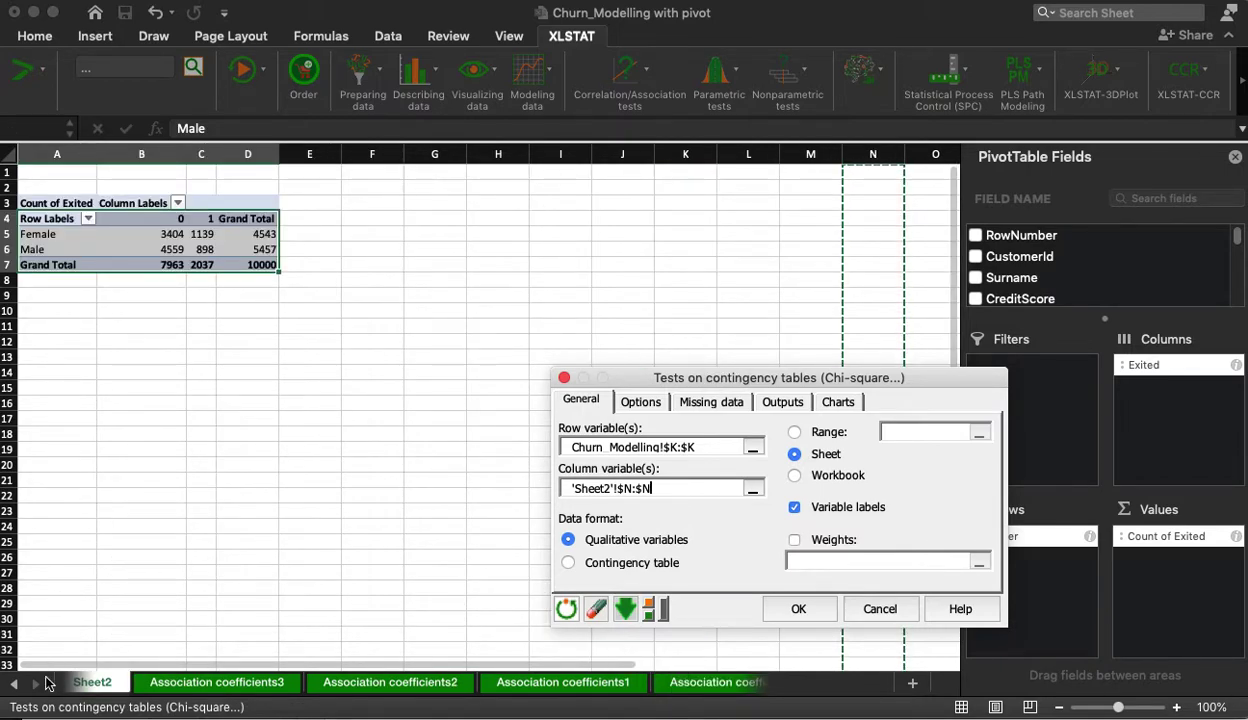
pyautogui.moveTo(683, 488); pyautogui.dragTo(530, 487)
pyautogui.press('BackSpace')
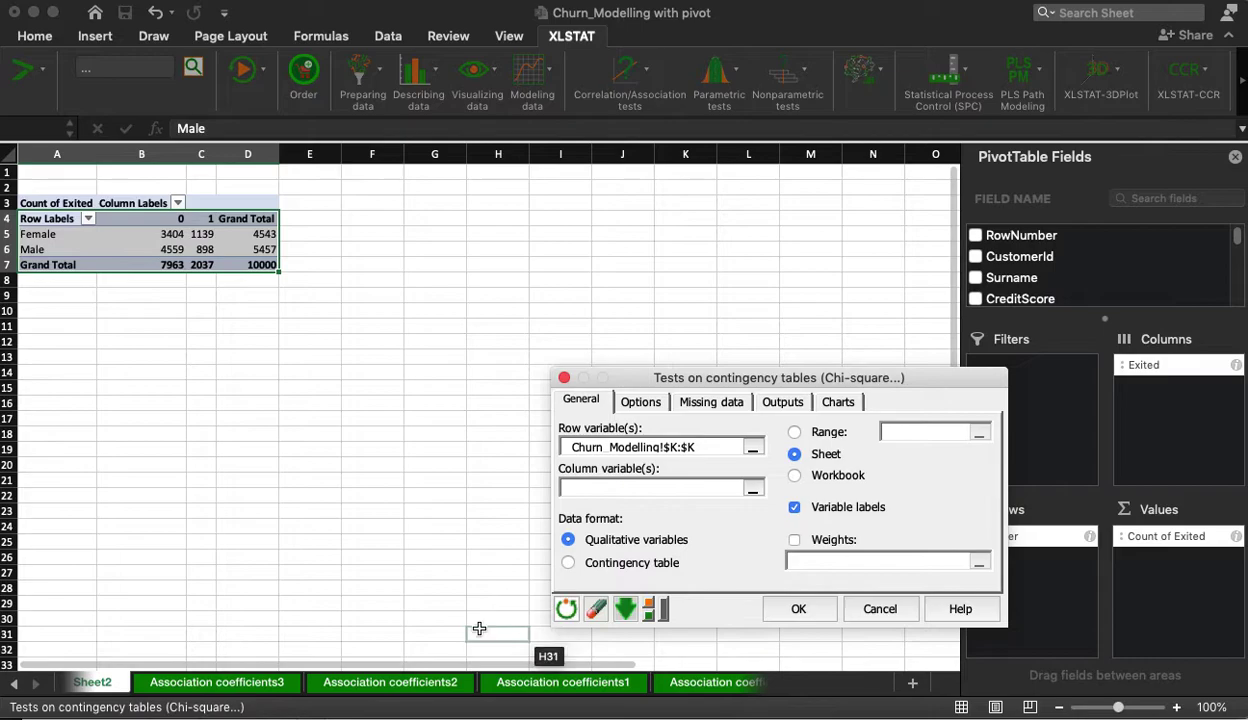
pyautogui.click(32, 685)
pyautogui.click(35, 688)
pyautogui.click(717, 682)
pyautogui.click(874, 154)
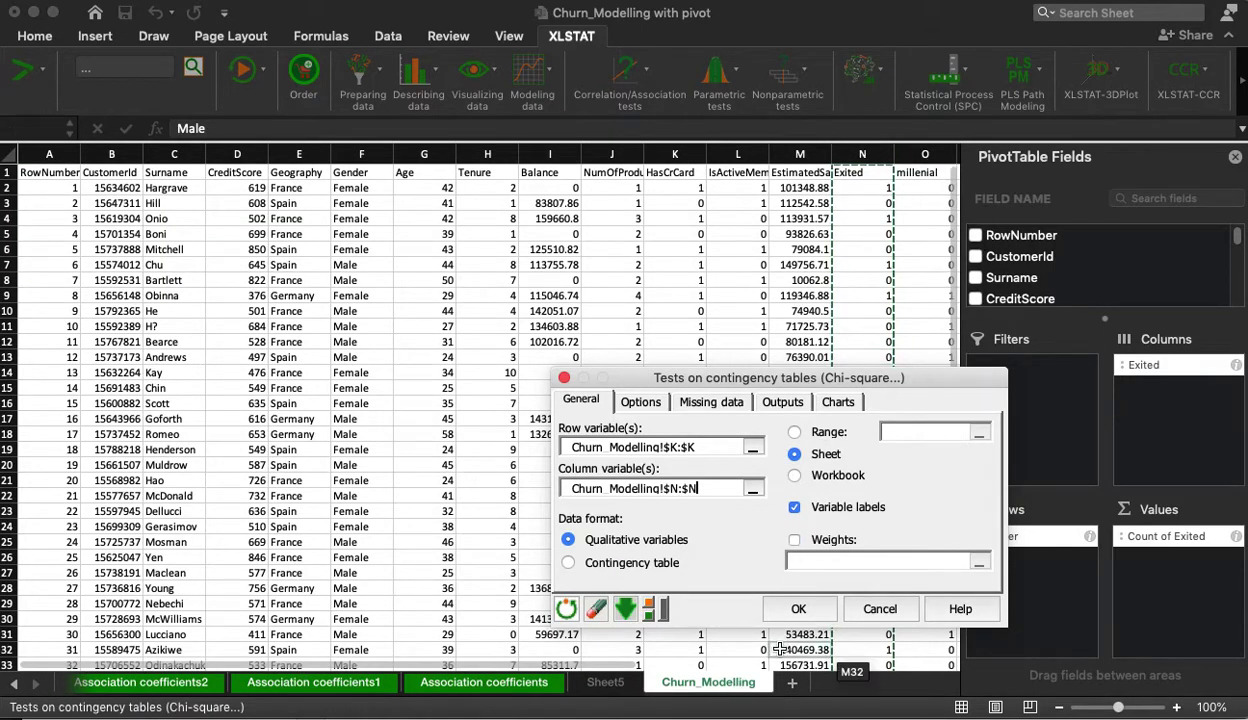
# Step: Run the test on the two selections and review the resulting contingency table and chi-square statistics
pyautogui.click(812, 611)
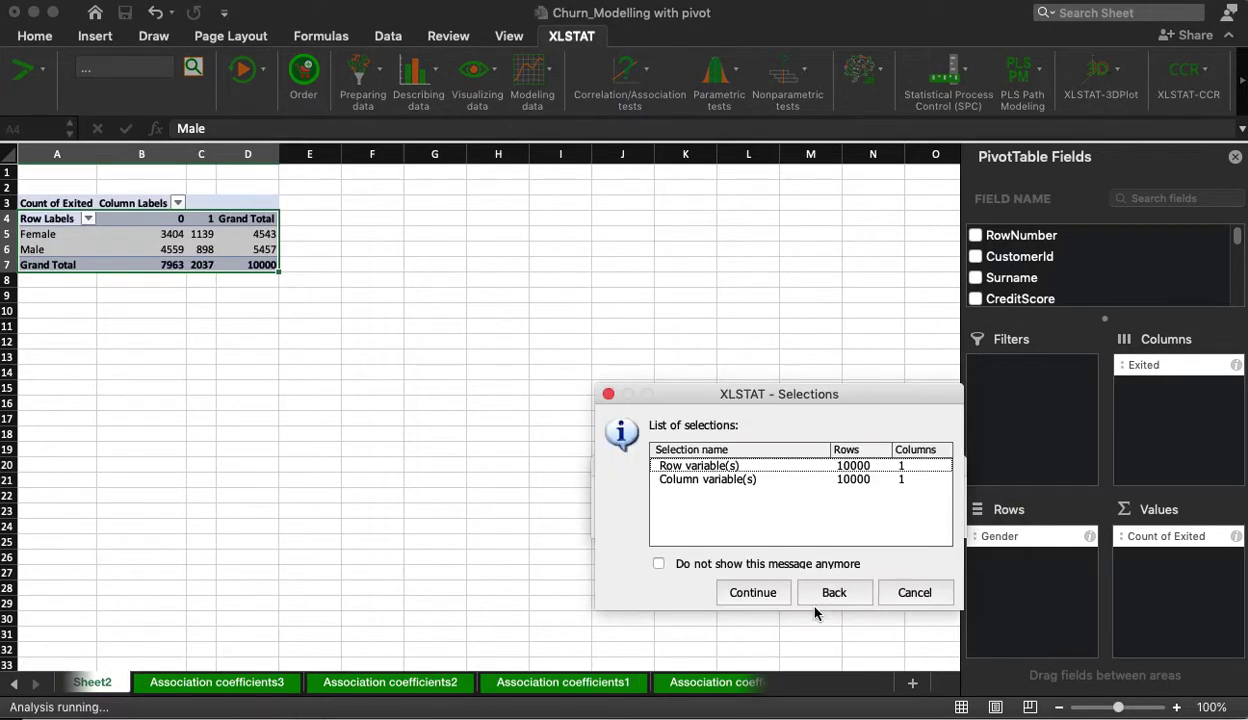
pyautogui.click(753, 592)
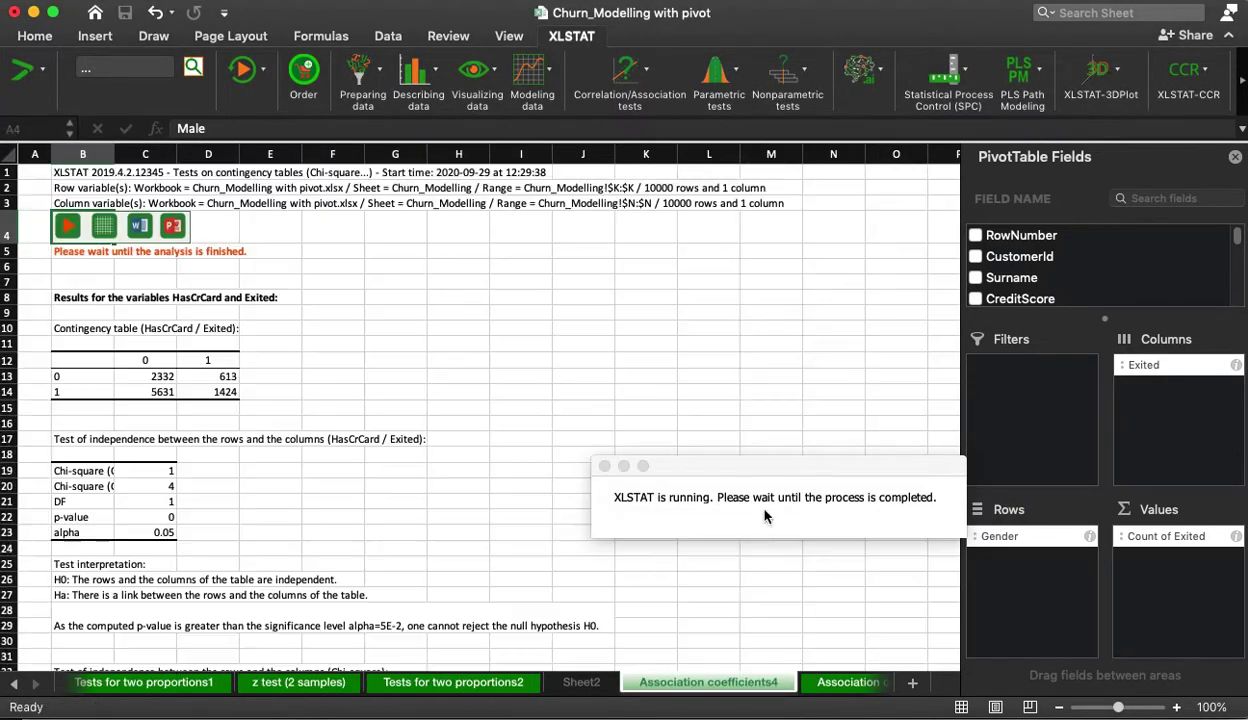
pyautogui.moveTo(93, 365); pyautogui.dragTo(205, 393)
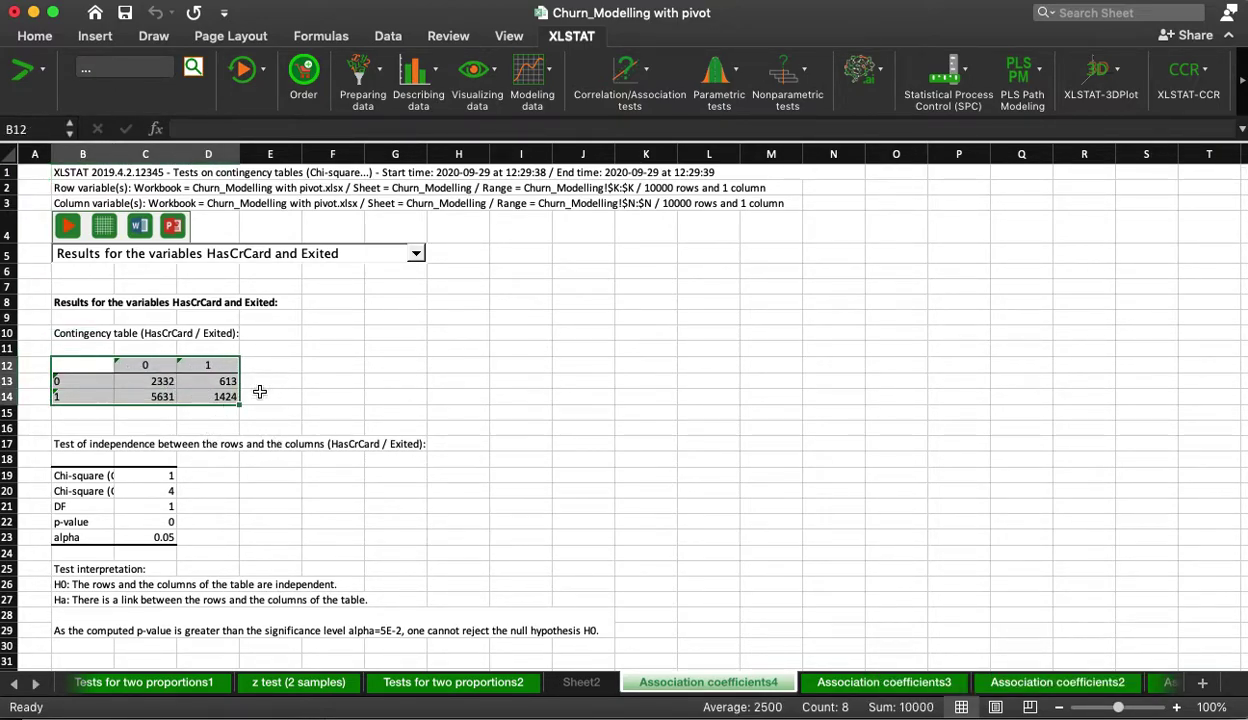
pyautogui.click(121, 474)
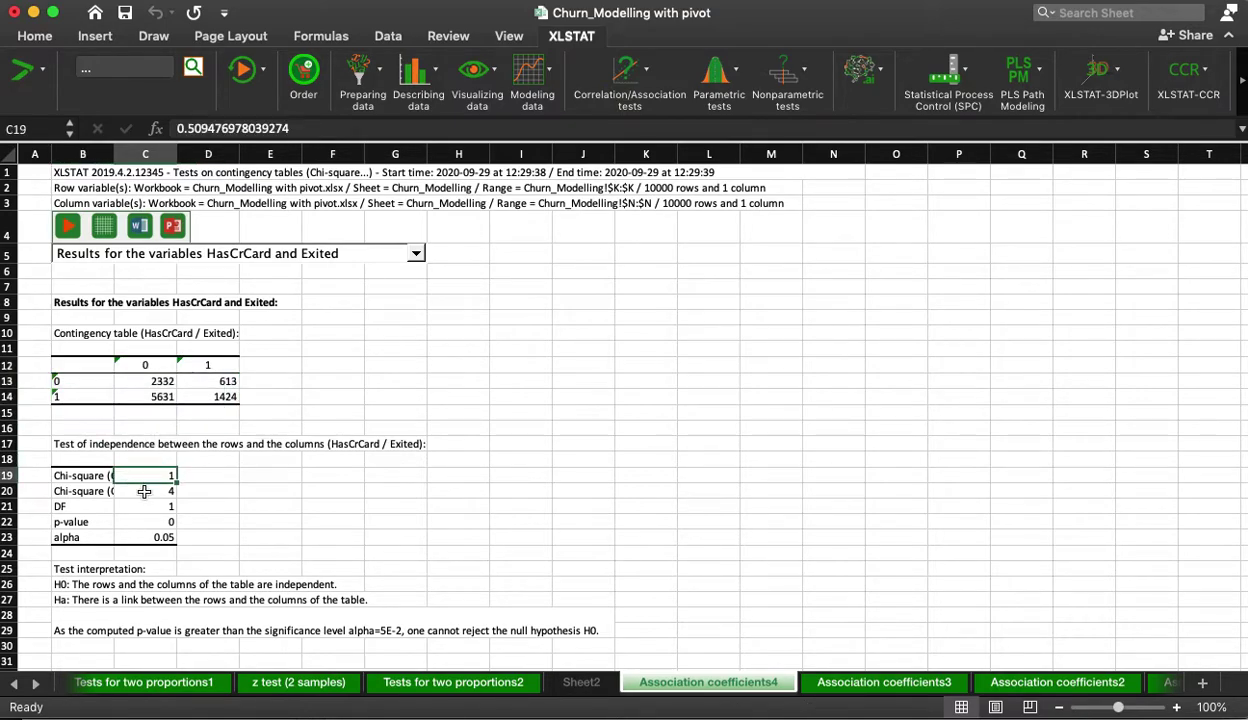
pyautogui.moveTo(142, 537); pyautogui.dragTo(142, 480)
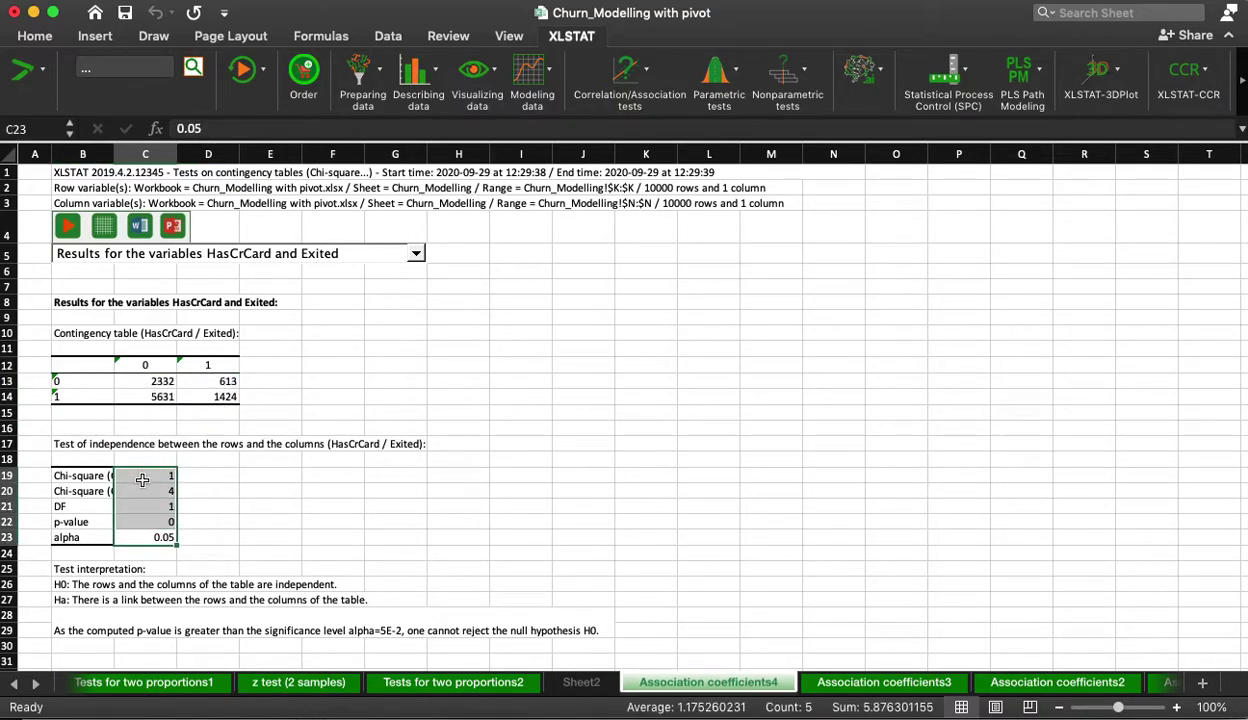
# Step: Label E12 and B15 as "total" to add a total column and a total row to the contingency table
pyautogui.click(270, 365)
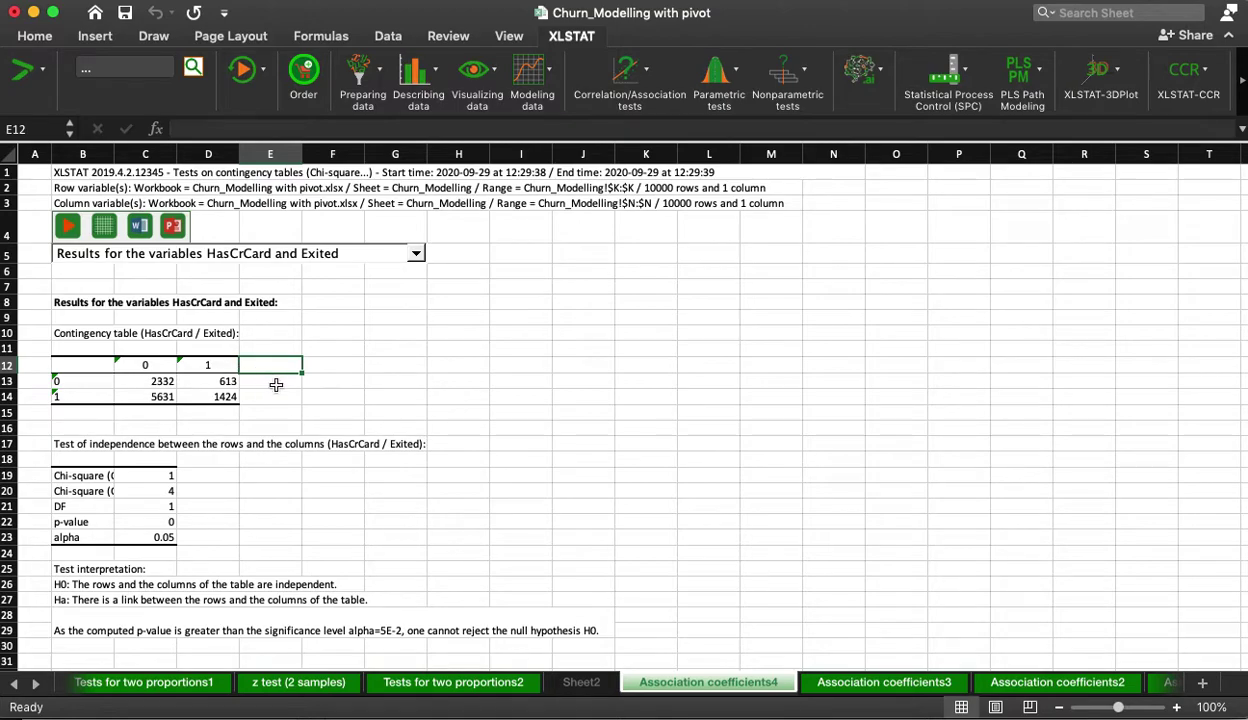
pyautogui.write('tot')
pyautogui.press('Return')
pyautogui.press('Down')
pyautogui.press('Down')
pyautogui.press('Left')
pyautogui.press('Left')
pyautogui.press('Left')
pyautogui.press('Left')
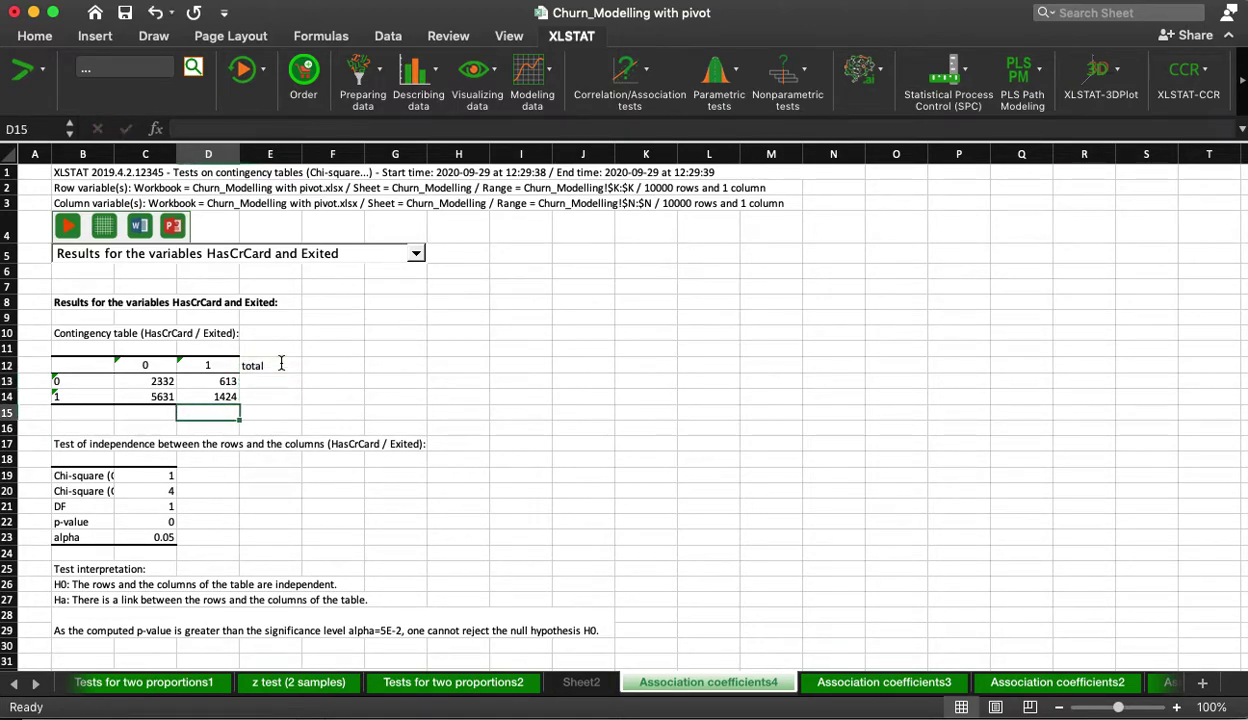
pyautogui.press('Right')
pyautogui.write('total')
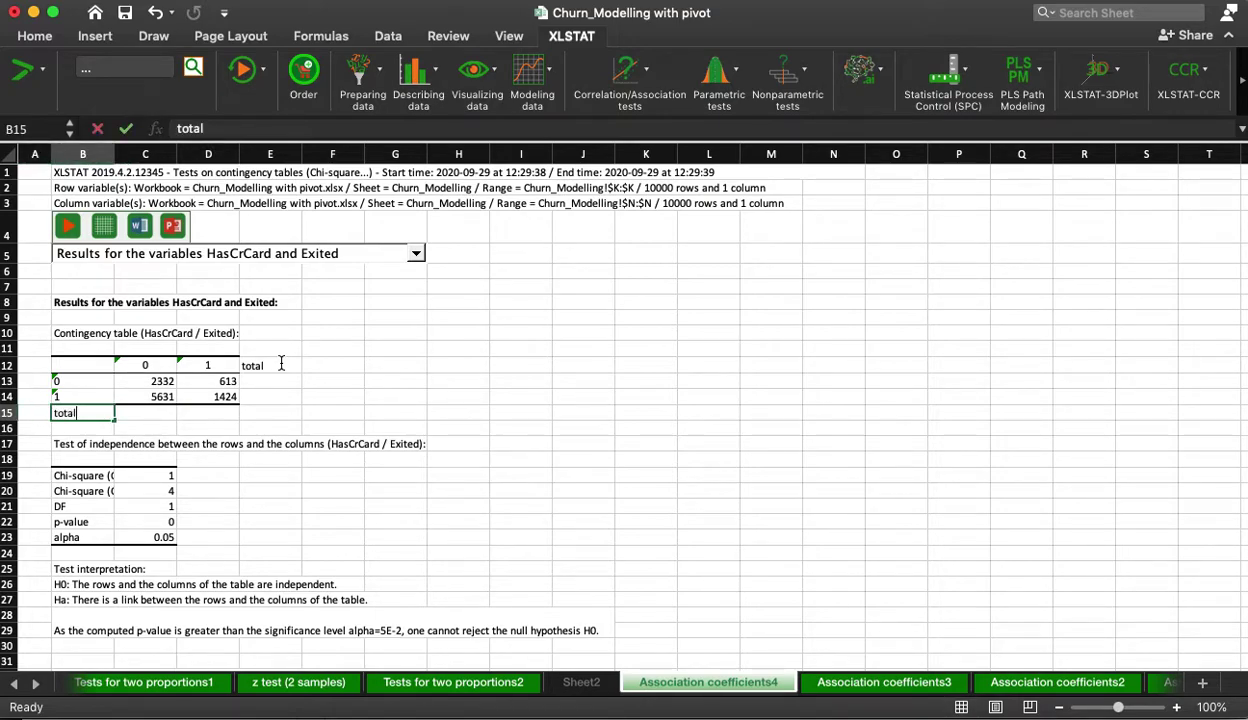
pyautogui.press('Return')
# Step: Sum C13:C14 in C15 and extend the formula to D15
pyautogui.press('Up')
pyautogui.press('Right')
pyautogui.write('=')
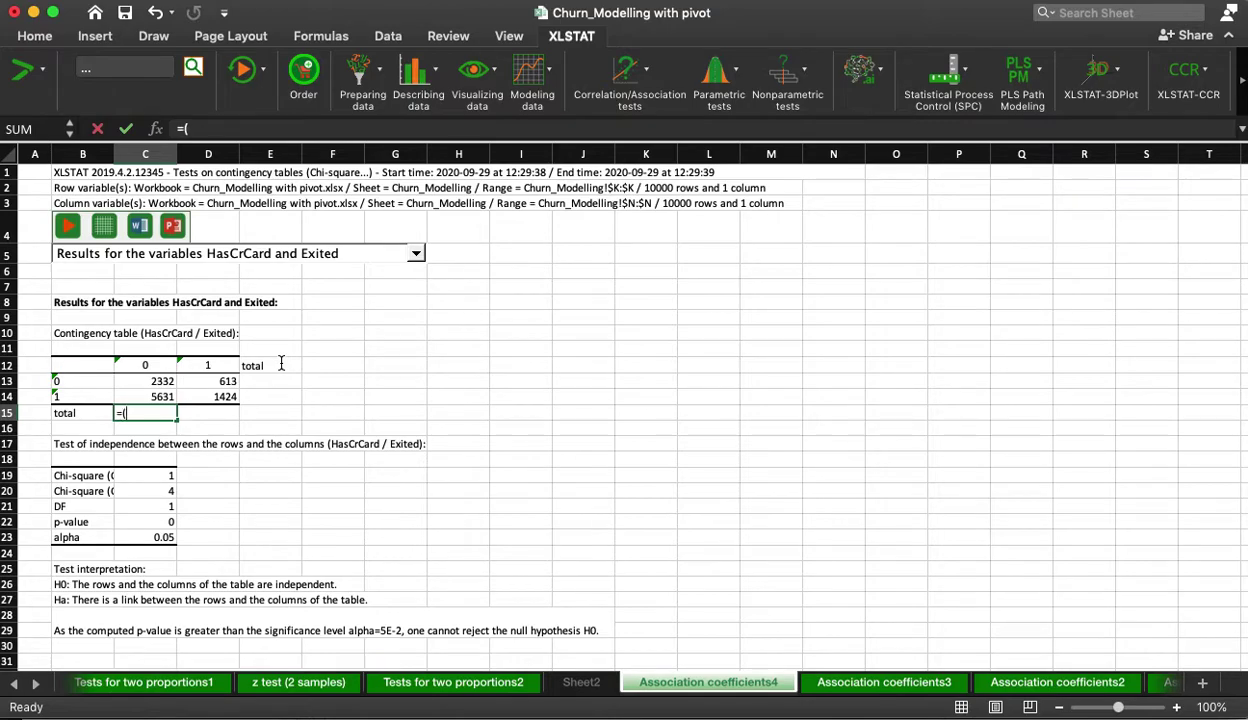
pyautogui.write('sum(')
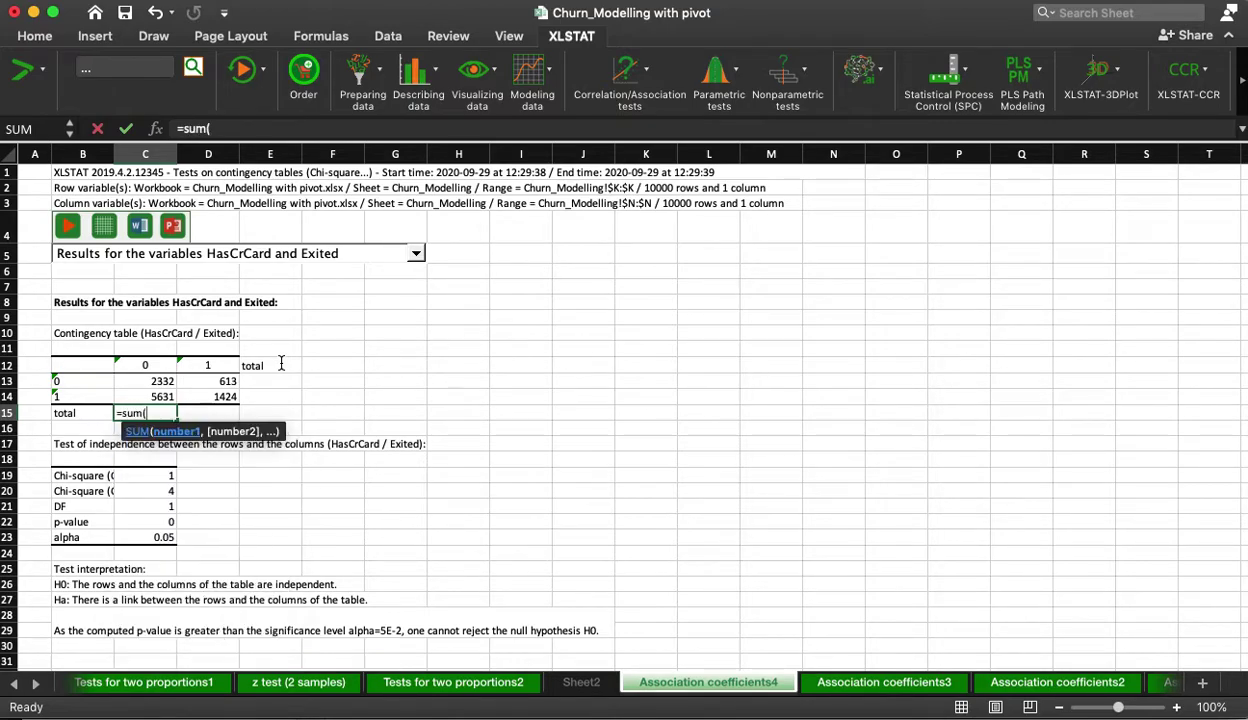
pyautogui.moveTo(150, 381); pyautogui.dragTo(150, 397)
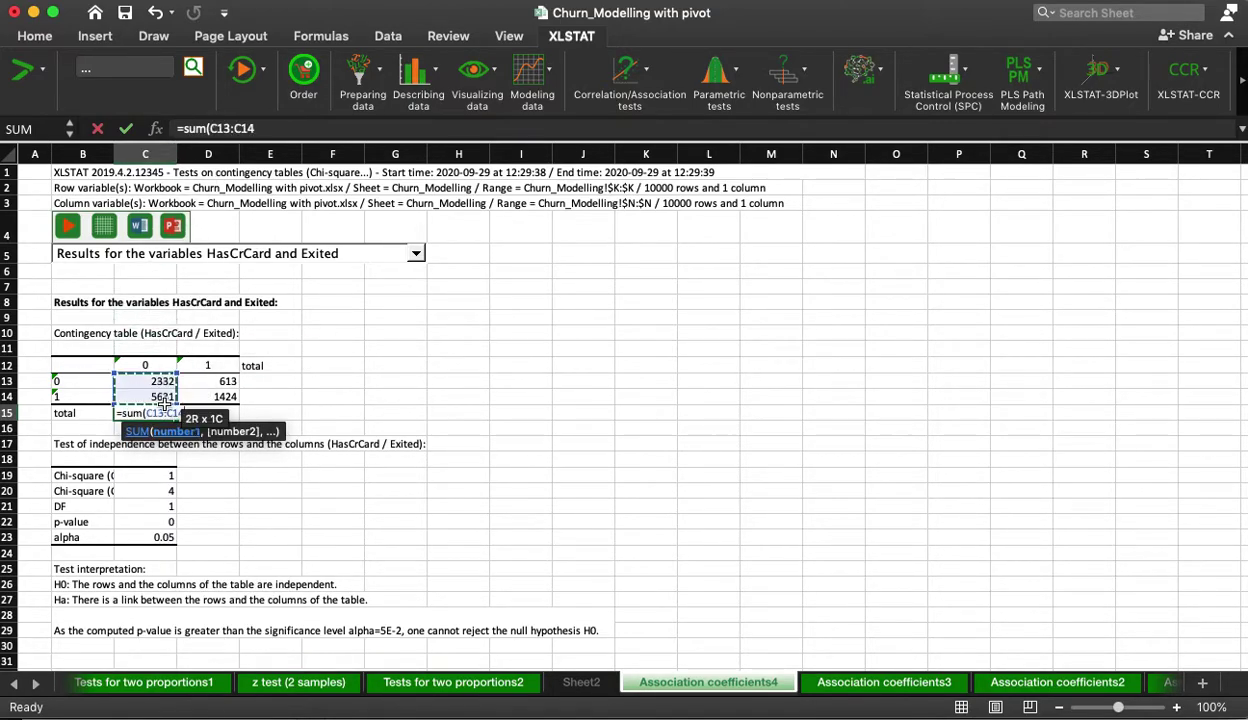
pyautogui.press('Return')
pyautogui.press('Up')
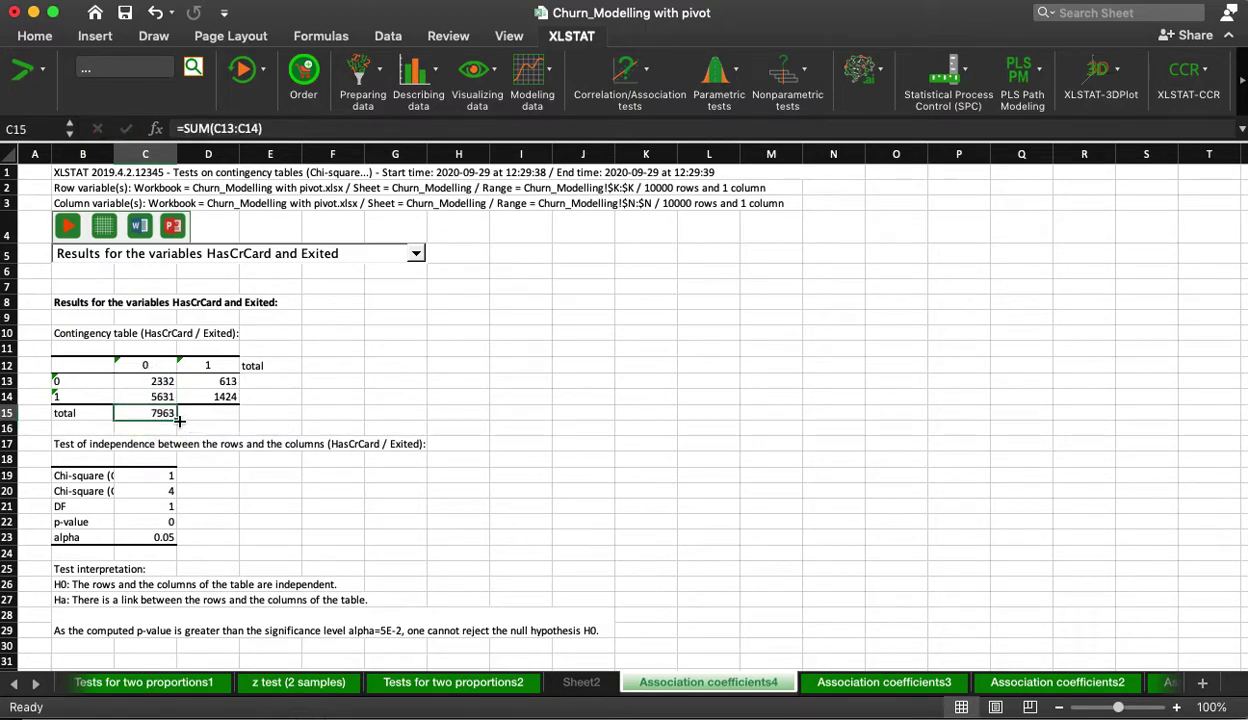
pyautogui.moveTo(179, 420); pyautogui.dragTo(237, 418)
# Step: Sum C13:D13 in E13 and fill the formula down to E15
pyautogui.click(265, 376)
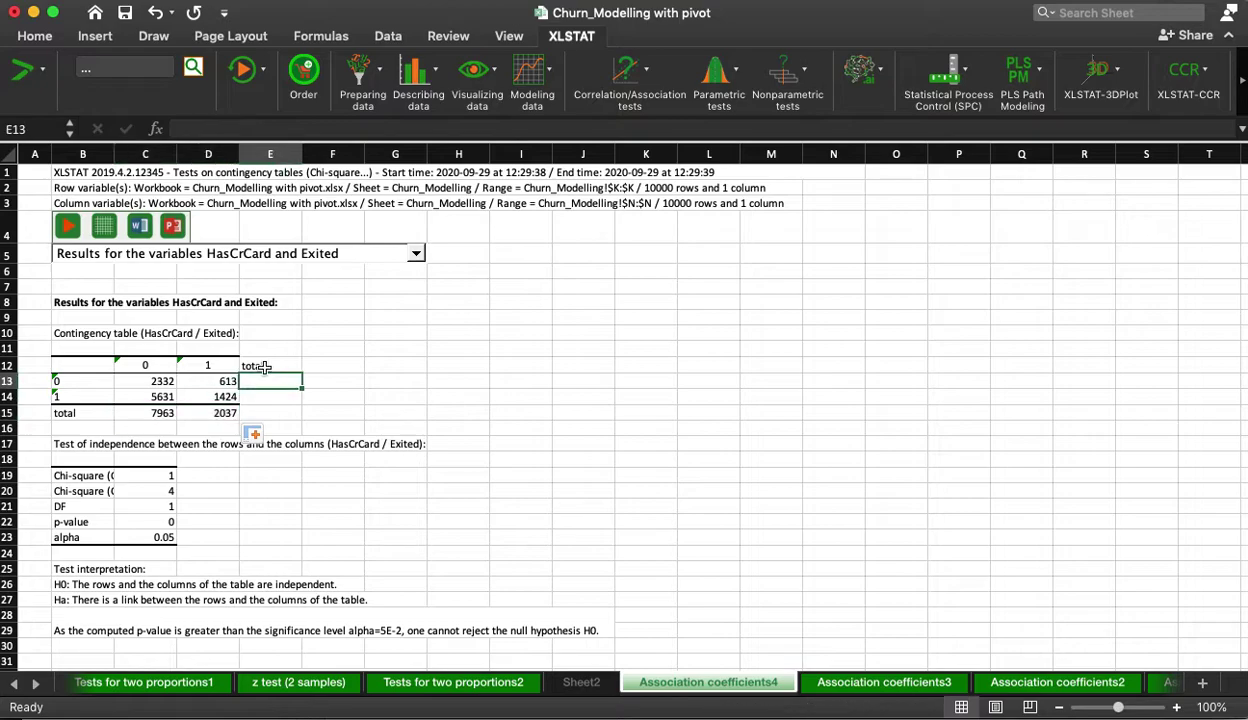
pyautogui.write('=sum(')
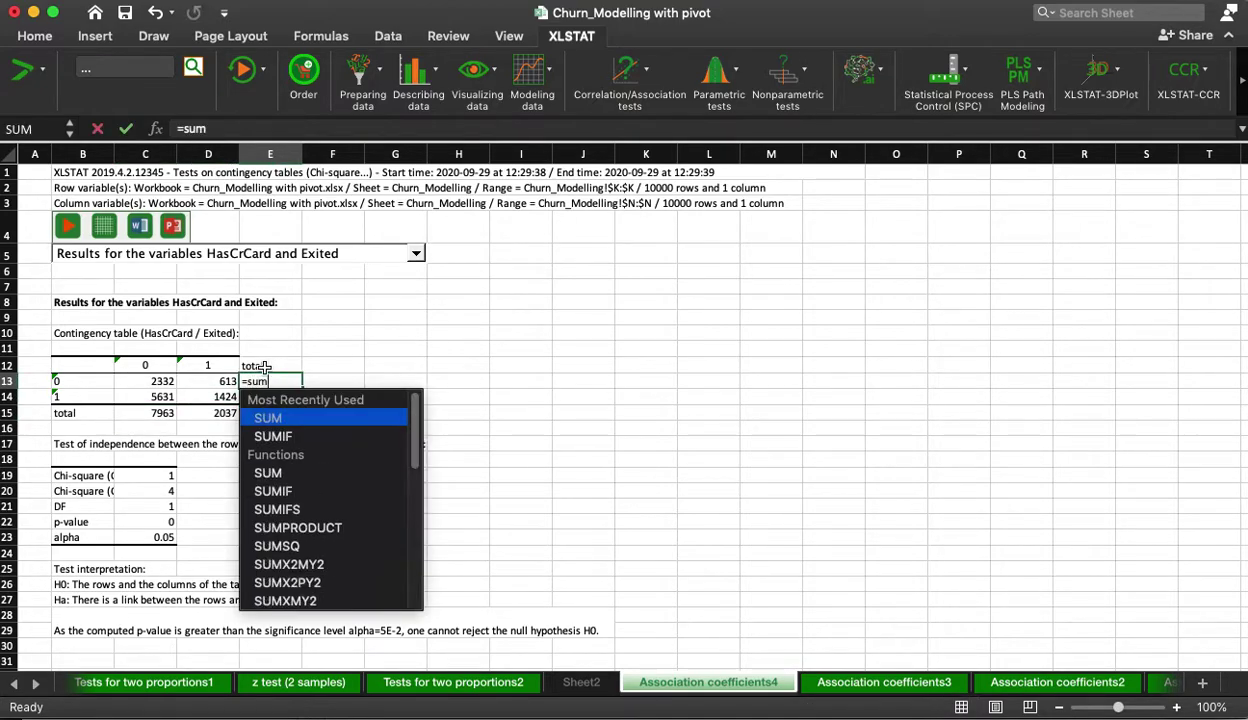
pyautogui.moveTo(172, 379); pyautogui.dragTo(197, 381)
pyautogui.press('Return')
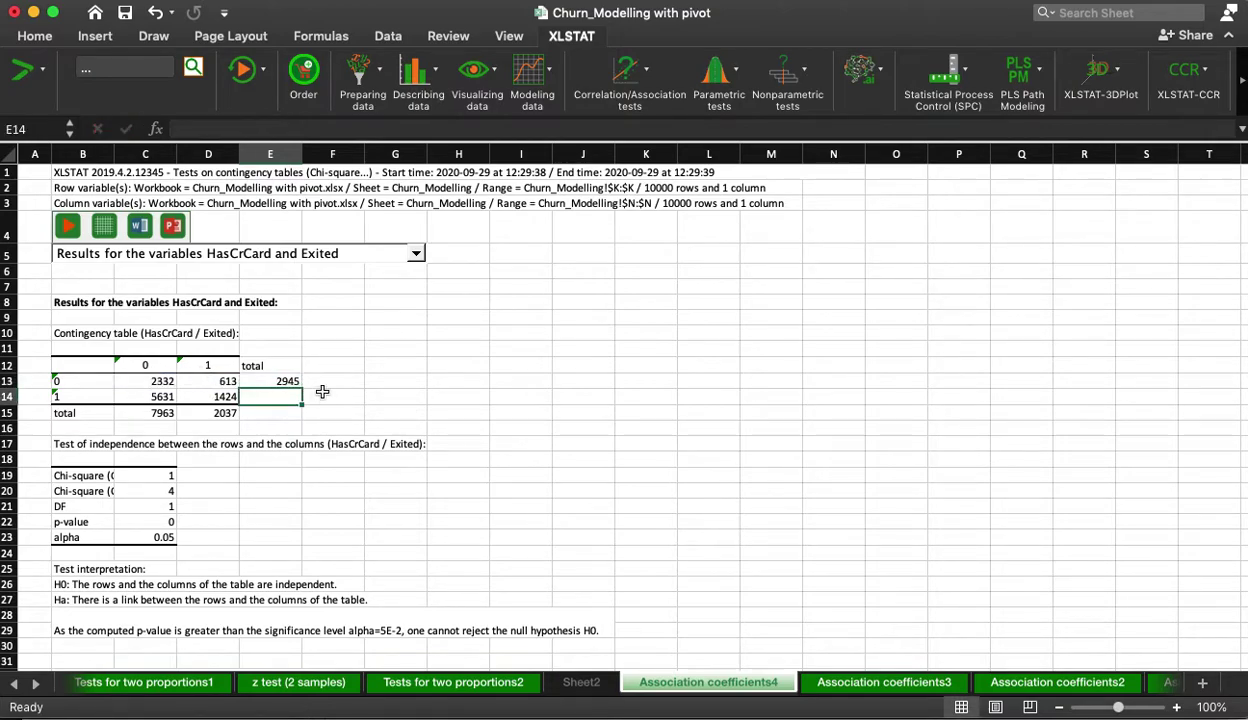
pyautogui.click(297, 381)
pyautogui.moveTo(300, 388); pyautogui.dragTo(300, 412)
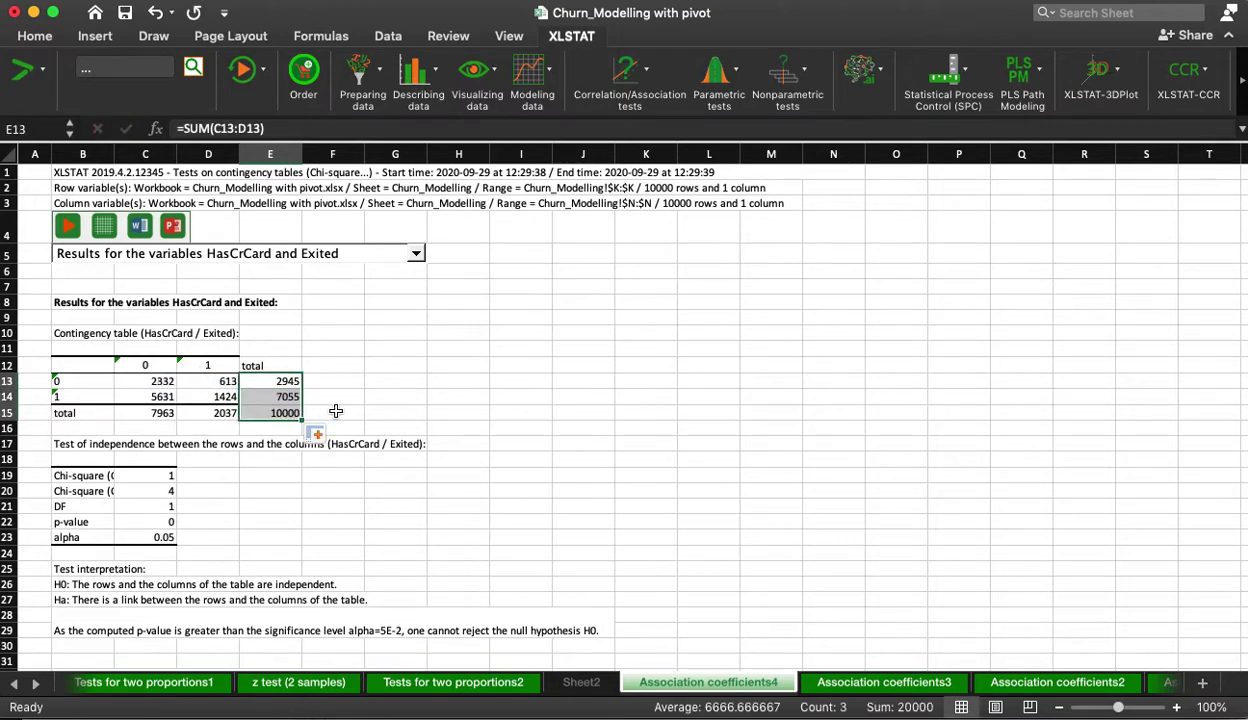
pyautogui.click(334, 413)
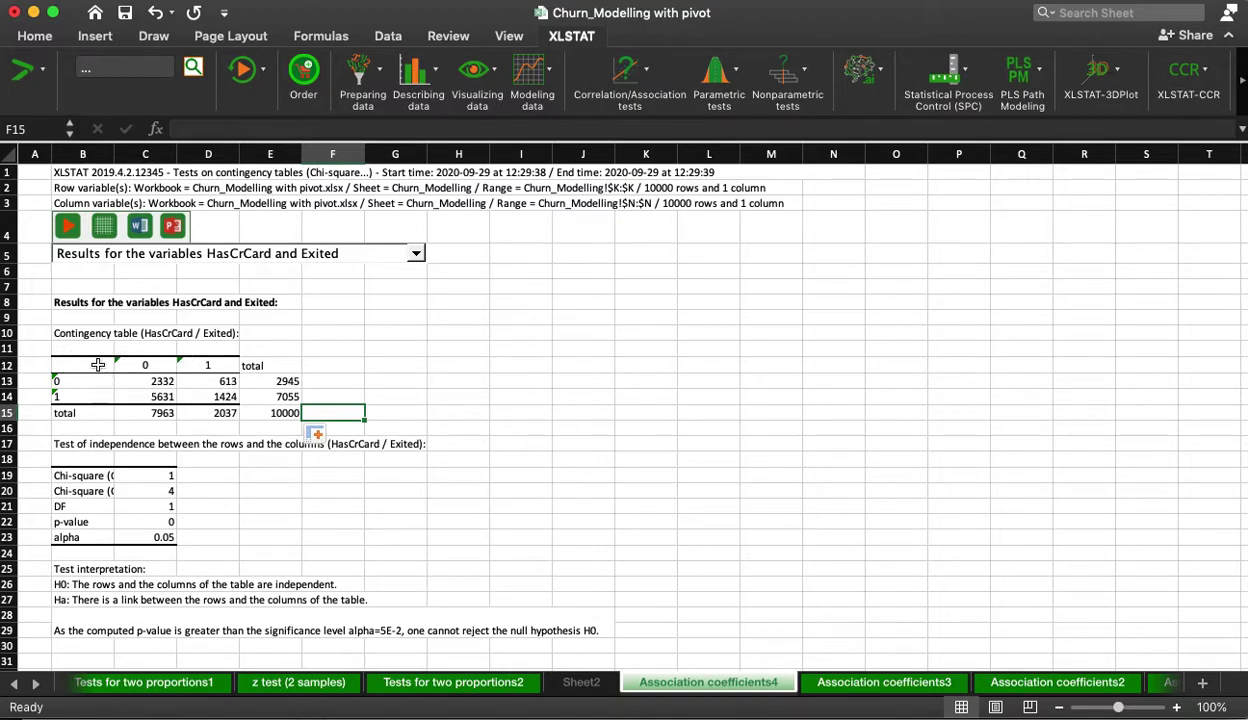
# Step: Copy the contingency table with its totals (B12:E15) and choose H12 as the destination
pyautogui.moveTo(98, 365); pyautogui.dragTo(276, 415)
pyautogui.hotkey('ctrl', 'c')
pyautogui.click(449, 364)
pyautogui.hotkey('ctrl', 'v')
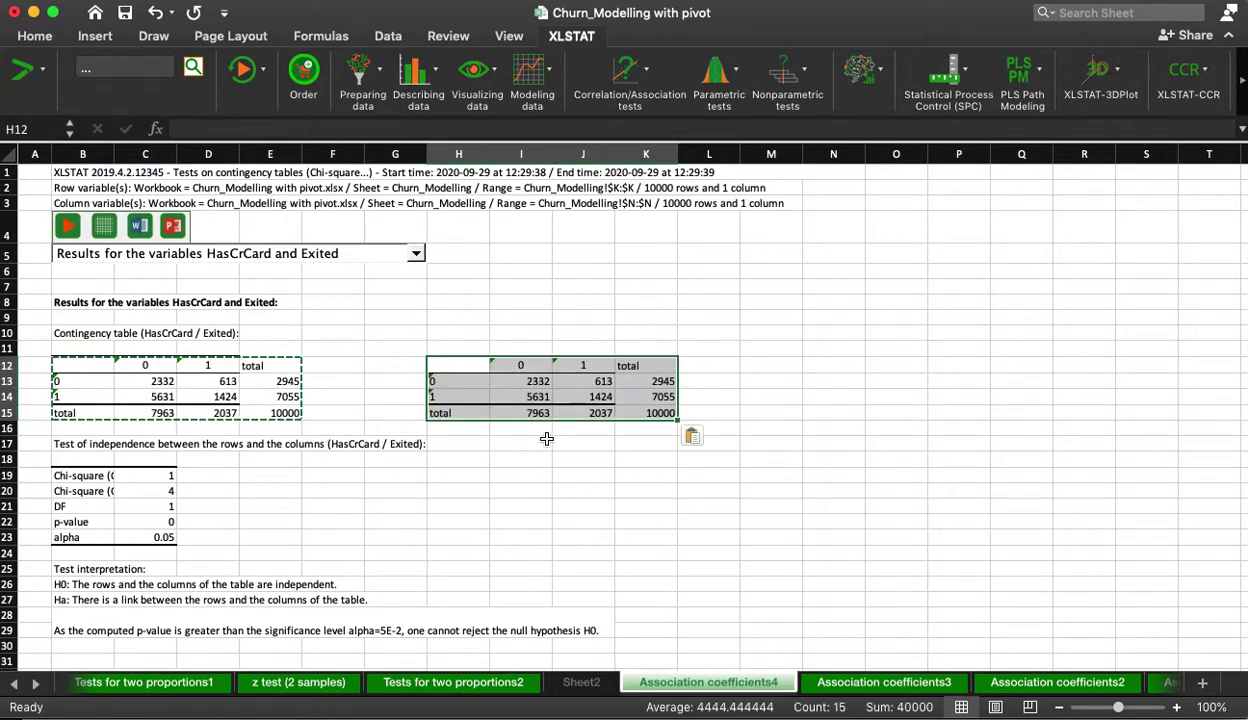
pyautogui.click(518, 381)
pyautogui.press('Delete')
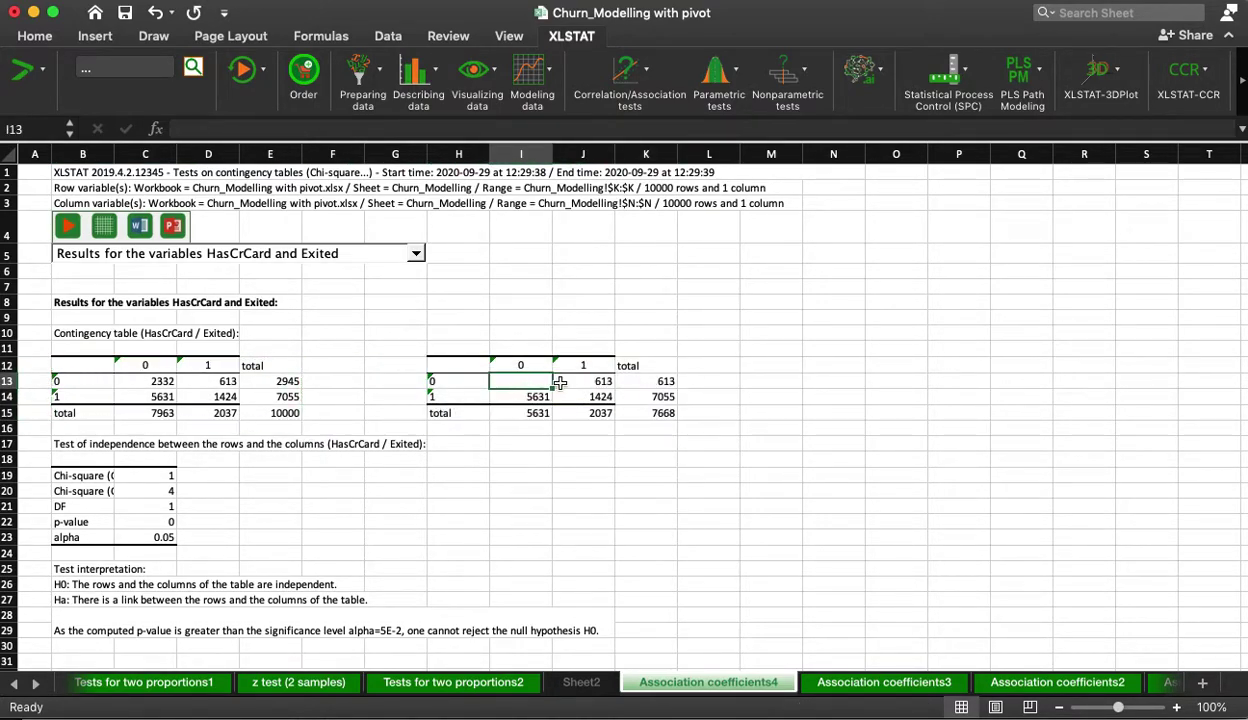
pyautogui.click(563, 381)
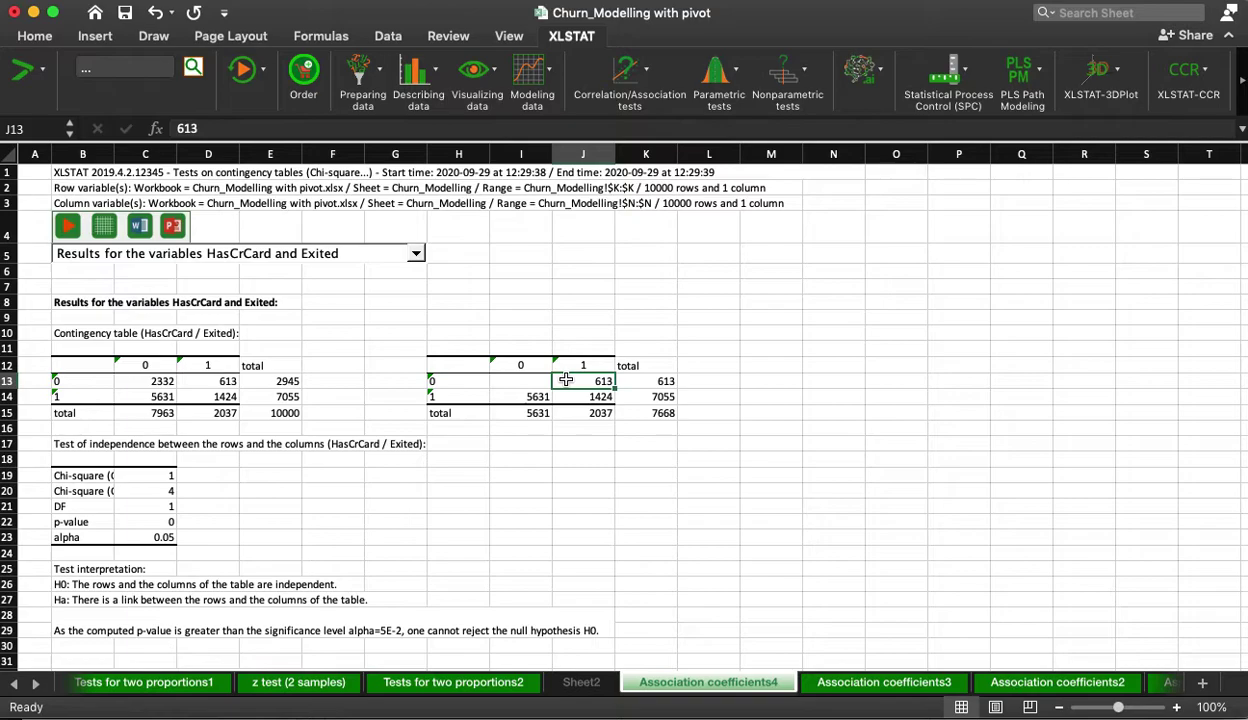
pyautogui.hotkey('ctrl', 'z')
pyautogui.hotkey('ctrl', 'z')
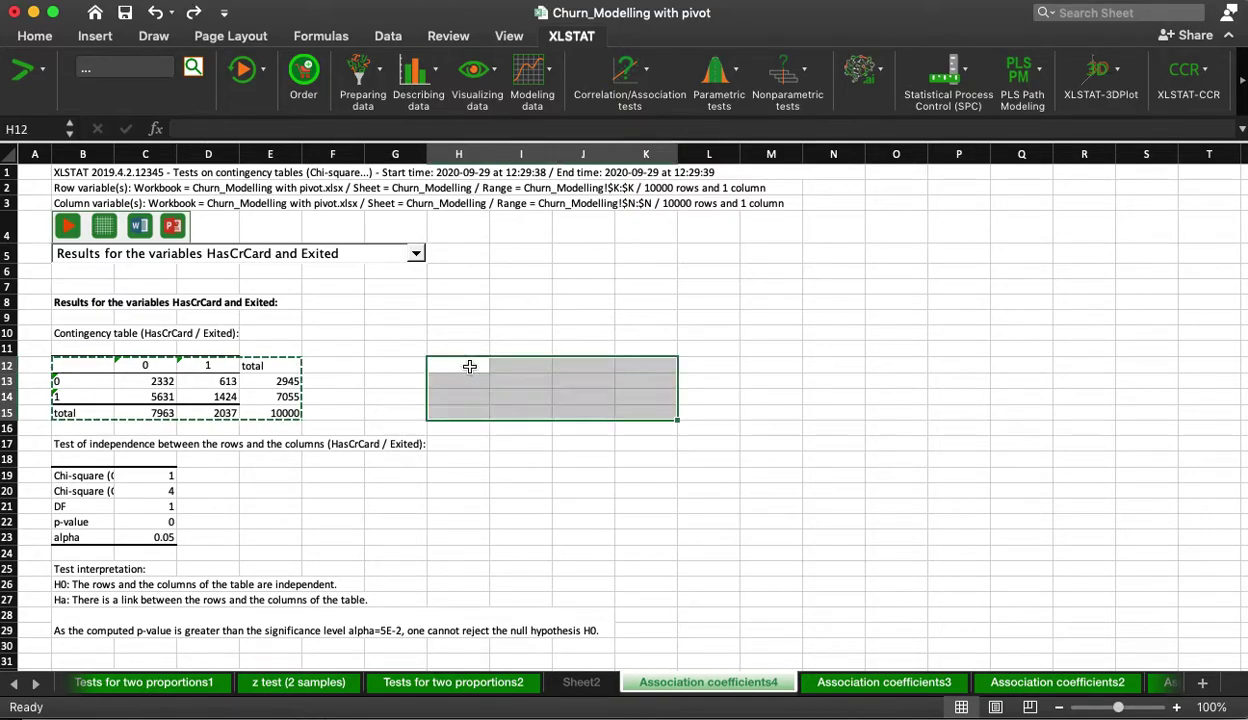
# Step: Paste the copied table at H12 as values only, without its formulas and borders
pyautogui.click(35, 36)
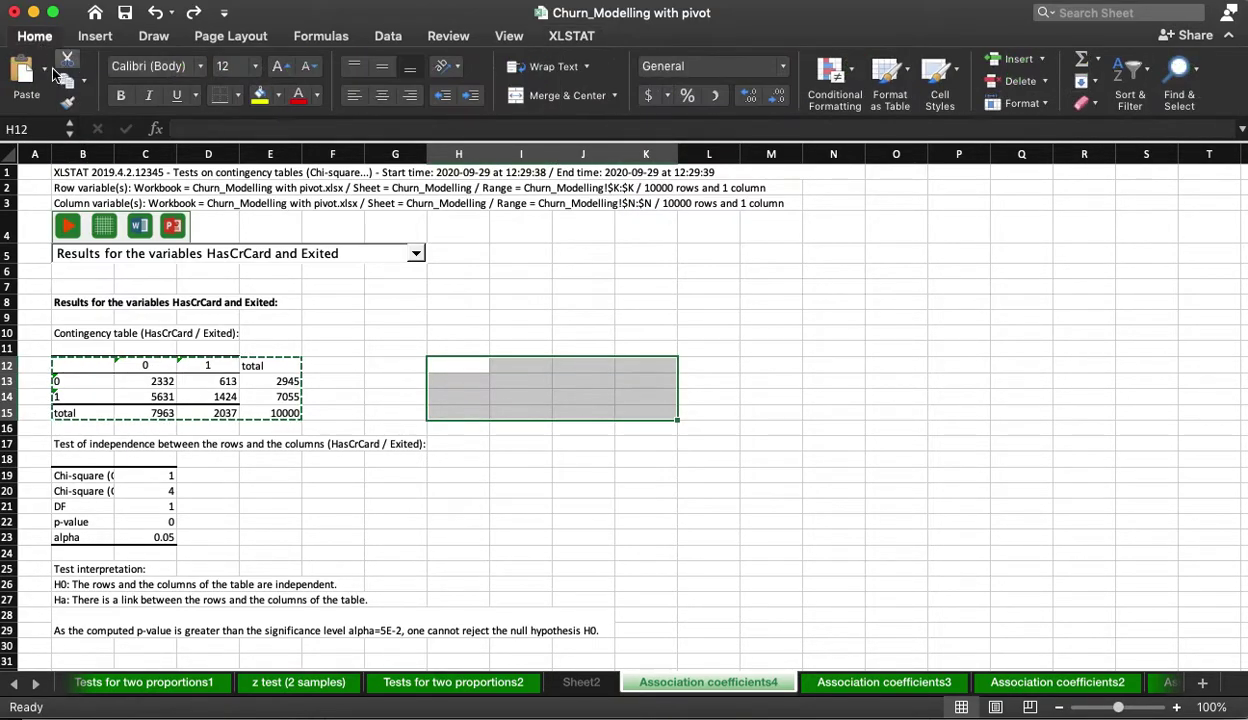
pyautogui.click(44, 68)
pyautogui.click(85, 323)
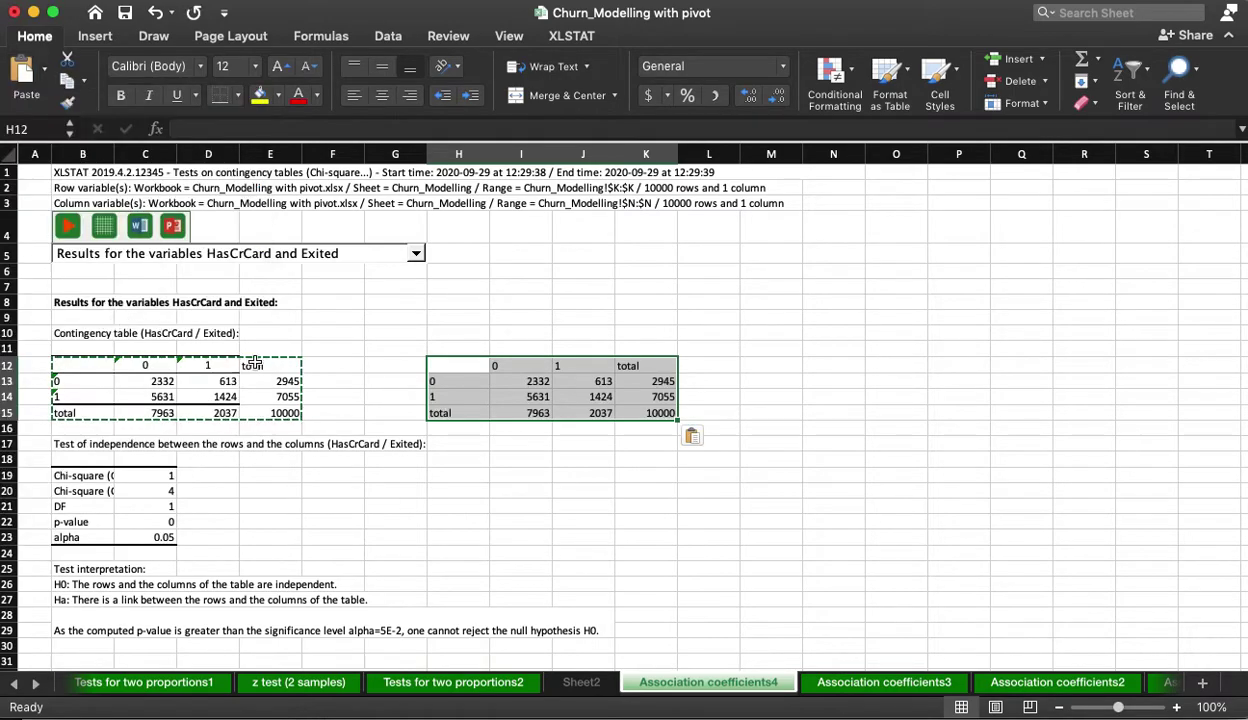
pyautogui.click(519, 388)
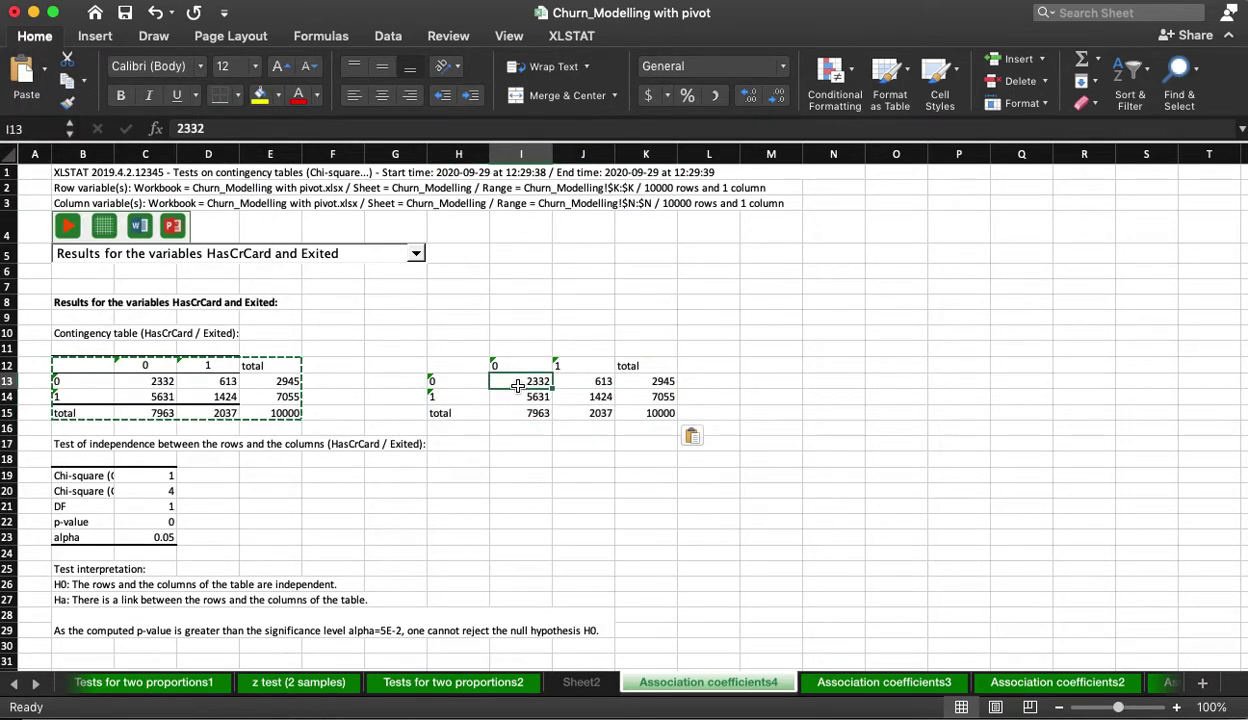
# Step: Clear the four counts in I13:J14 of the copied table, keeping its labels and totals
pyautogui.press('Delete')
pyautogui.press('Down')
pyautogui.press('Delete')
pyautogui.press('Right')
pyautogui.press('Up')
pyautogui.press('Delete')
pyautogui.press('Down')
pyautogui.press('Delete')
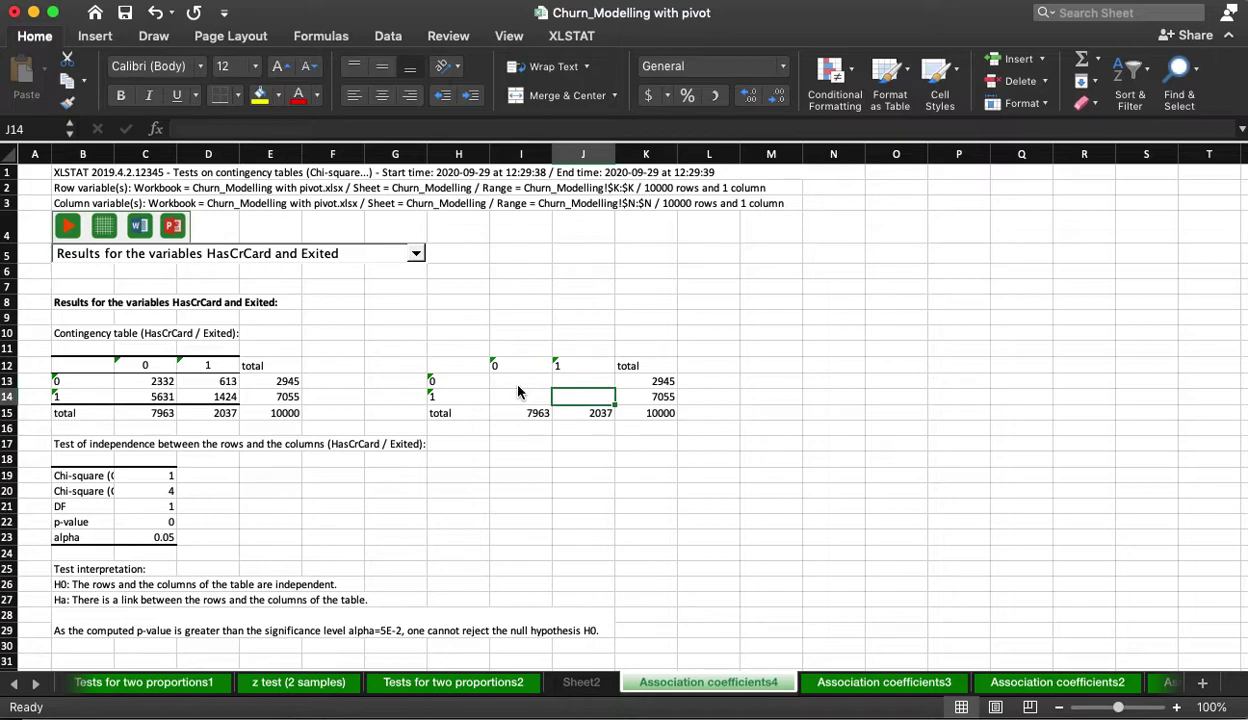
# Step: Calculate the expected count in I13 with the formula =K13*I15/K15
pyautogui.press('Left')
pyautogui.press('Up')
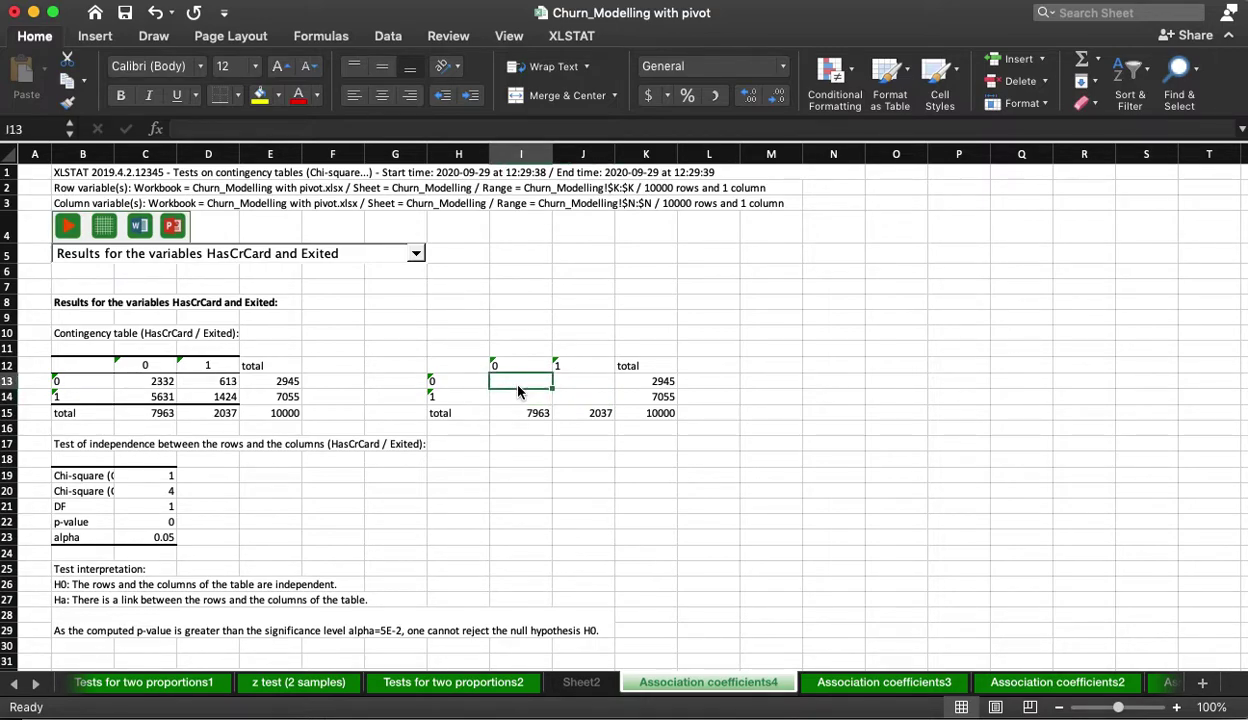
pyautogui.write('=')
pyautogui.click(663, 381)
pyautogui.write('*')
pyautogui.click(519, 412)
pyautogui.write('/')
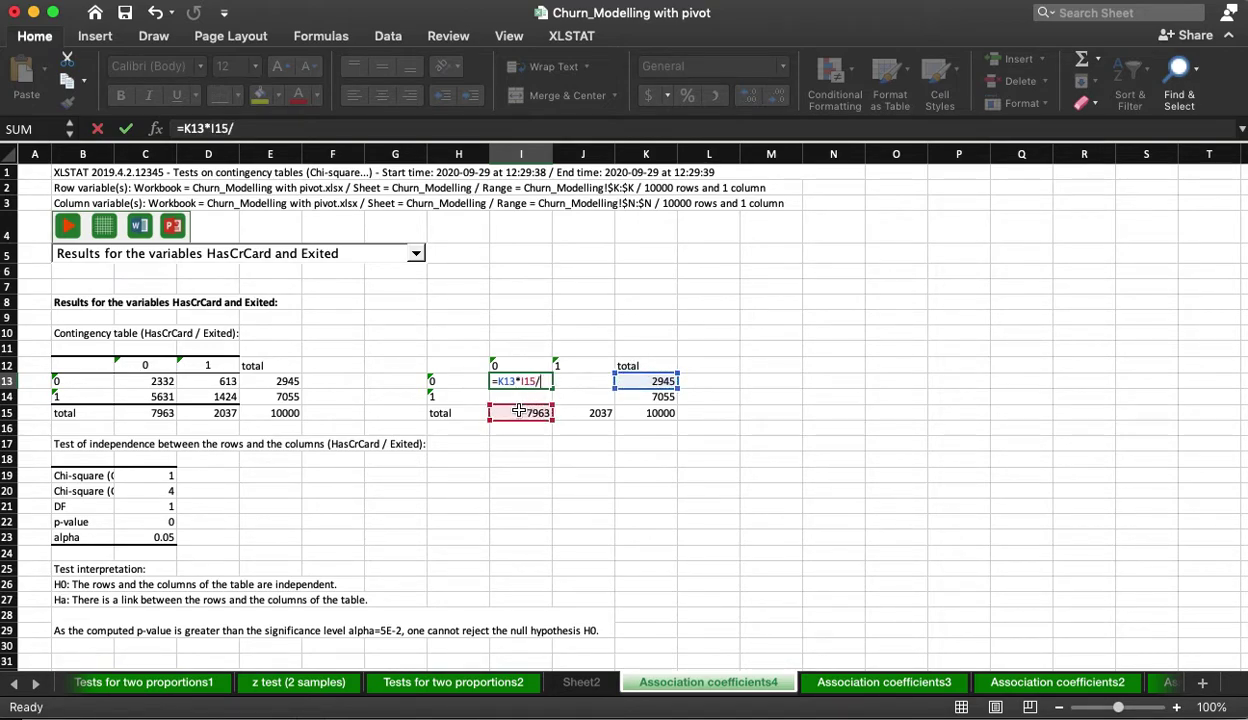
pyautogui.click(663, 412)
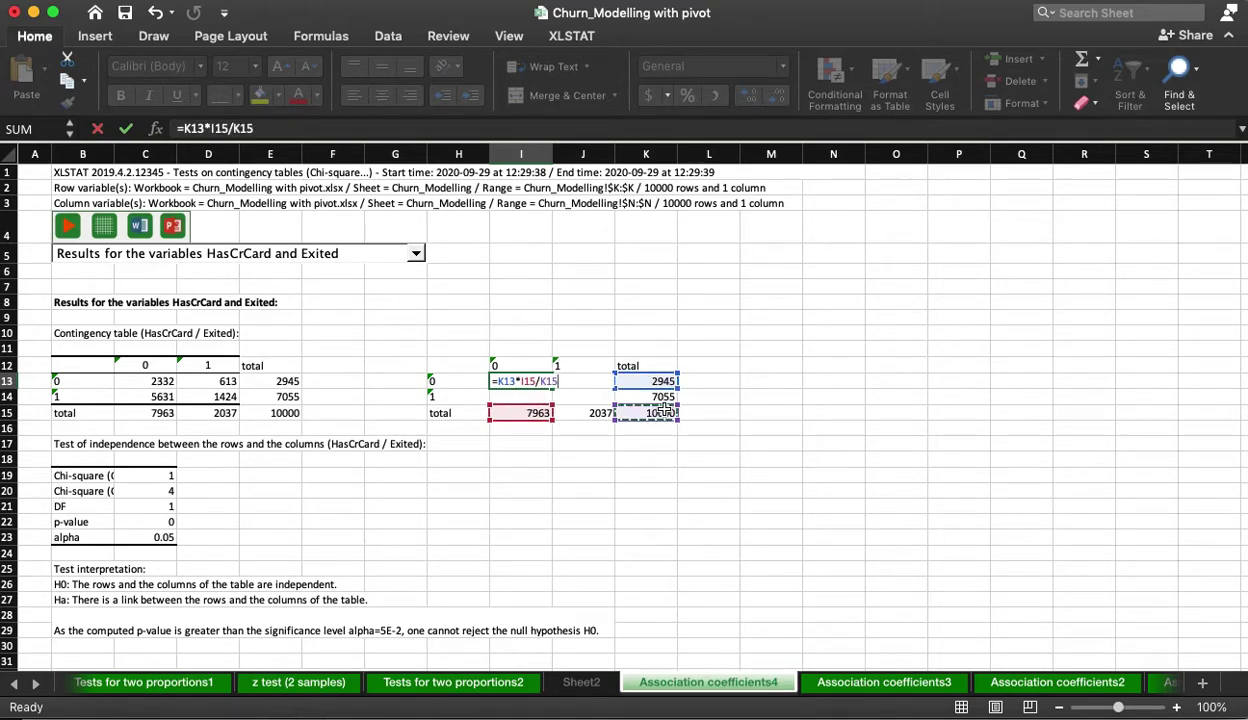
pyautogui.press('Return')
# Step: Calculate the expected count in I14 with the formula =K14*I15/K15
pyautogui.write('=')
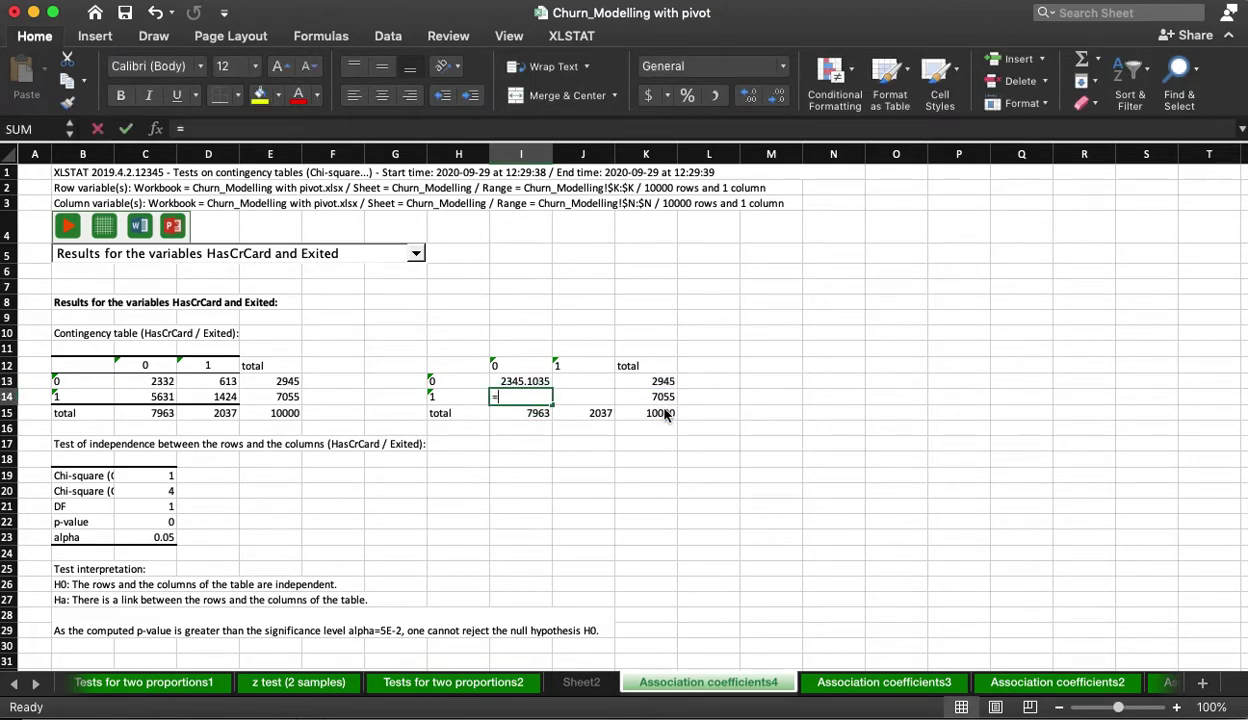
pyautogui.click(674, 396)
pyautogui.write('*')
pyautogui.click(518, 413)
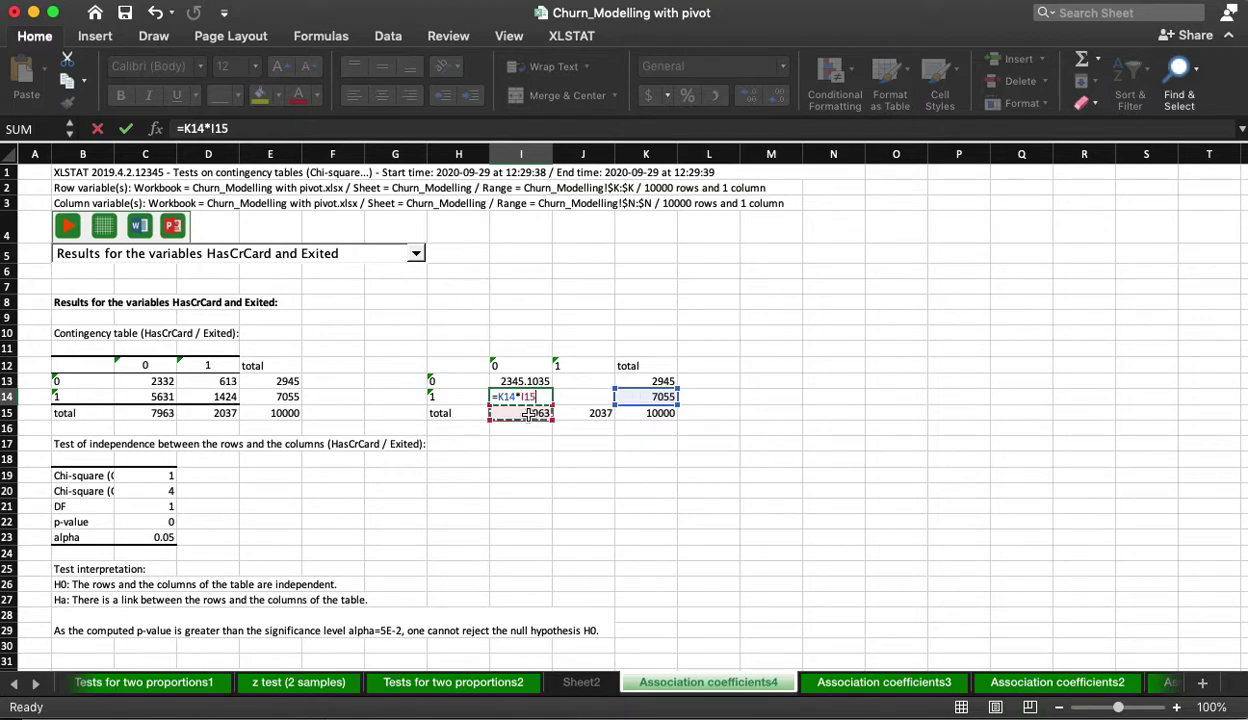
pyautogui.write('/')
pyautogui.click(660, 413)
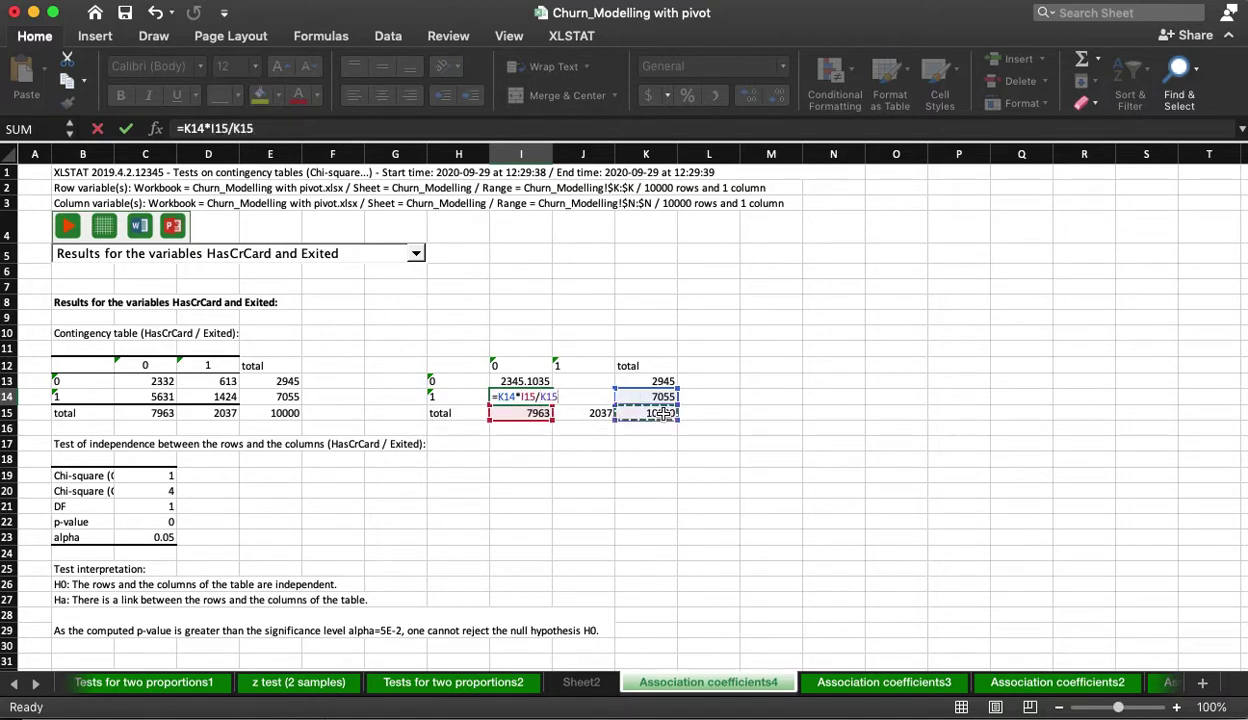
pyautogui.press('Return')
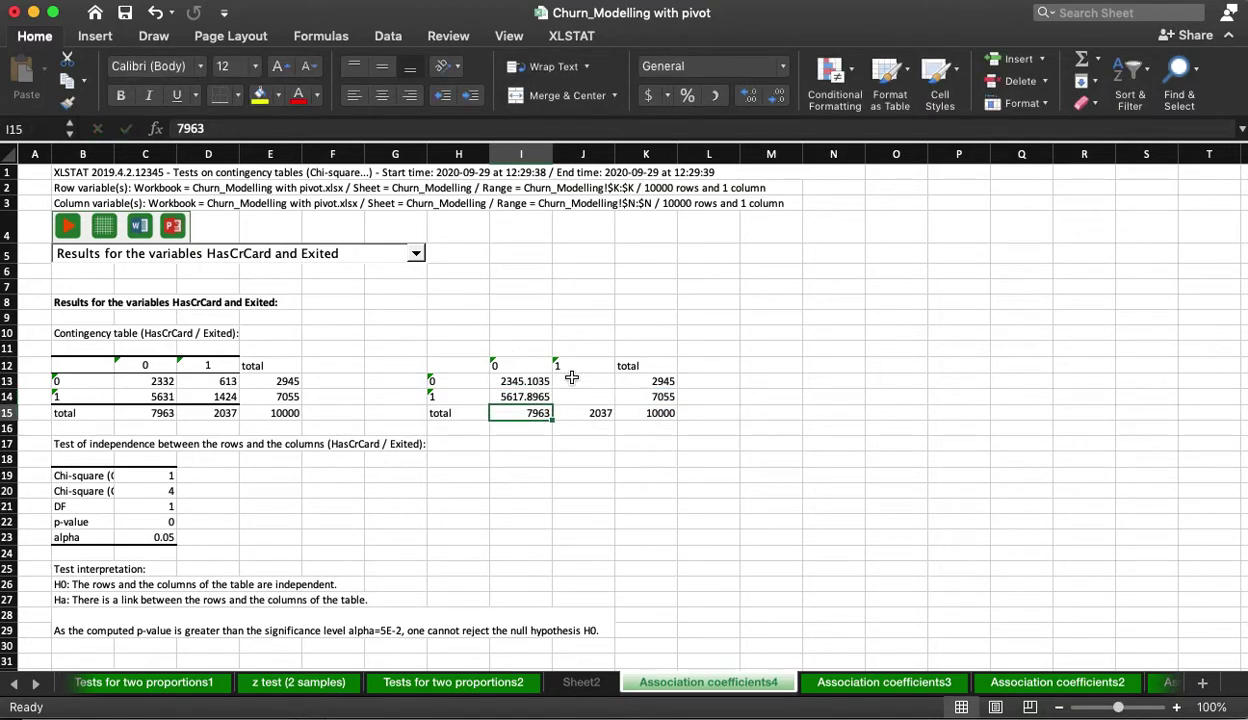
# Step: Calculate the expected count in J13 with the formula =K13*J15/K15
pyautogui.click(571, 377)
pyautogui.write('=')
pyautogui.click(660, 381)
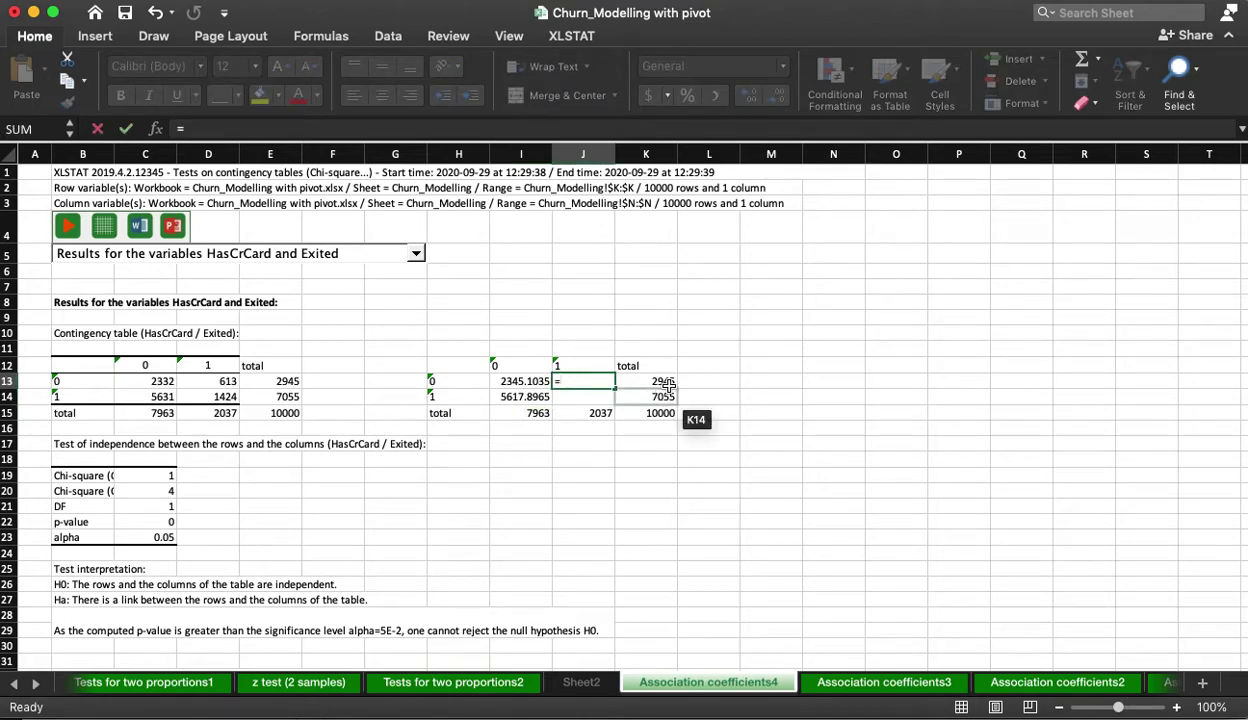
pyautogui.write('*')
pyautogui.click(603, 412)
pyautogui.write('/')
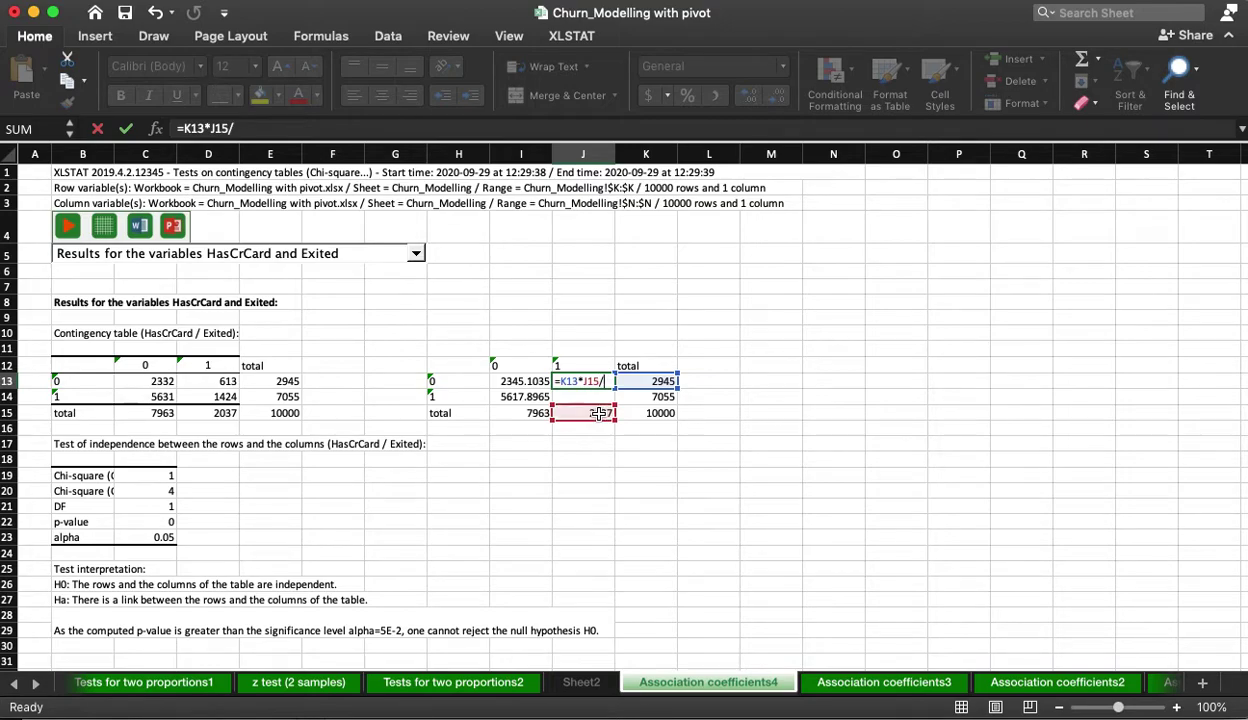
pyautogui.click(664, 412)
pyautogui.press('Return')
# Step: Calculate the expected count in J14 as K14*J15/K15
pyautogui.write('=')
pyautogui.click(655, 398)
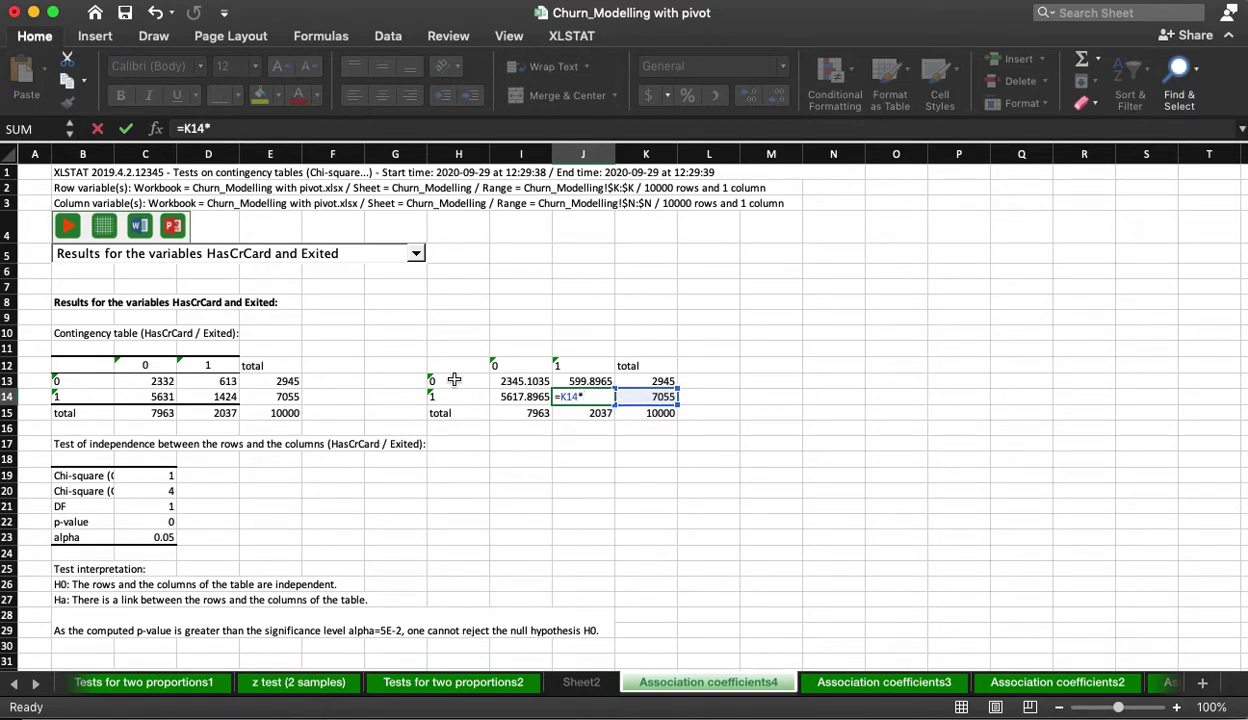
pyautogui.click(569, 412)
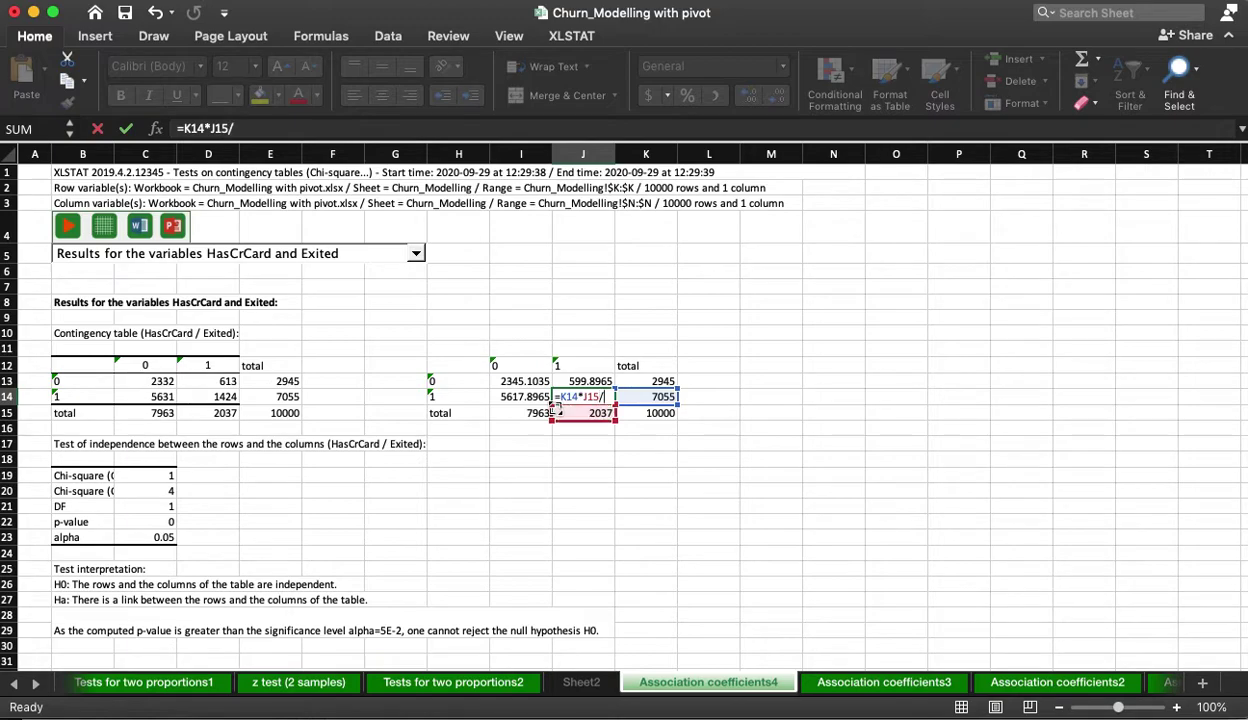
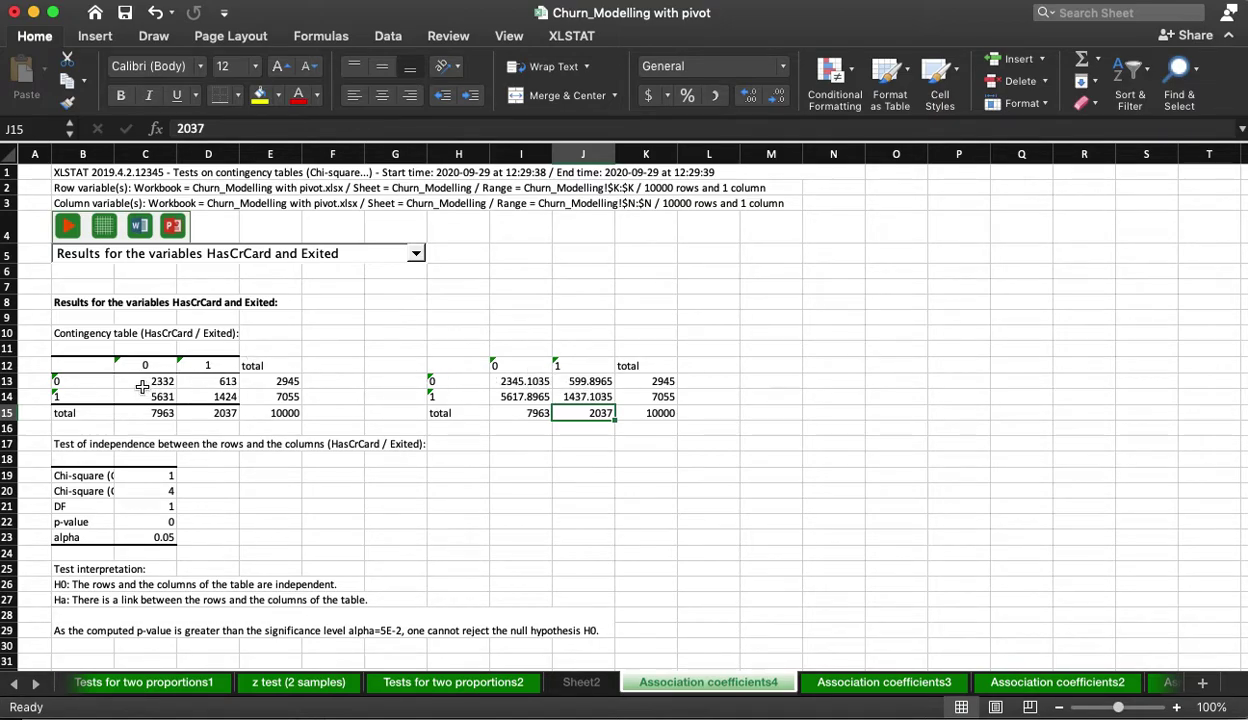
# Step: Copy the first row of observed counts (C13:D13) to N12
pyautogui.moveTo(160, 381); pyautogui.dragTo(203, 383)
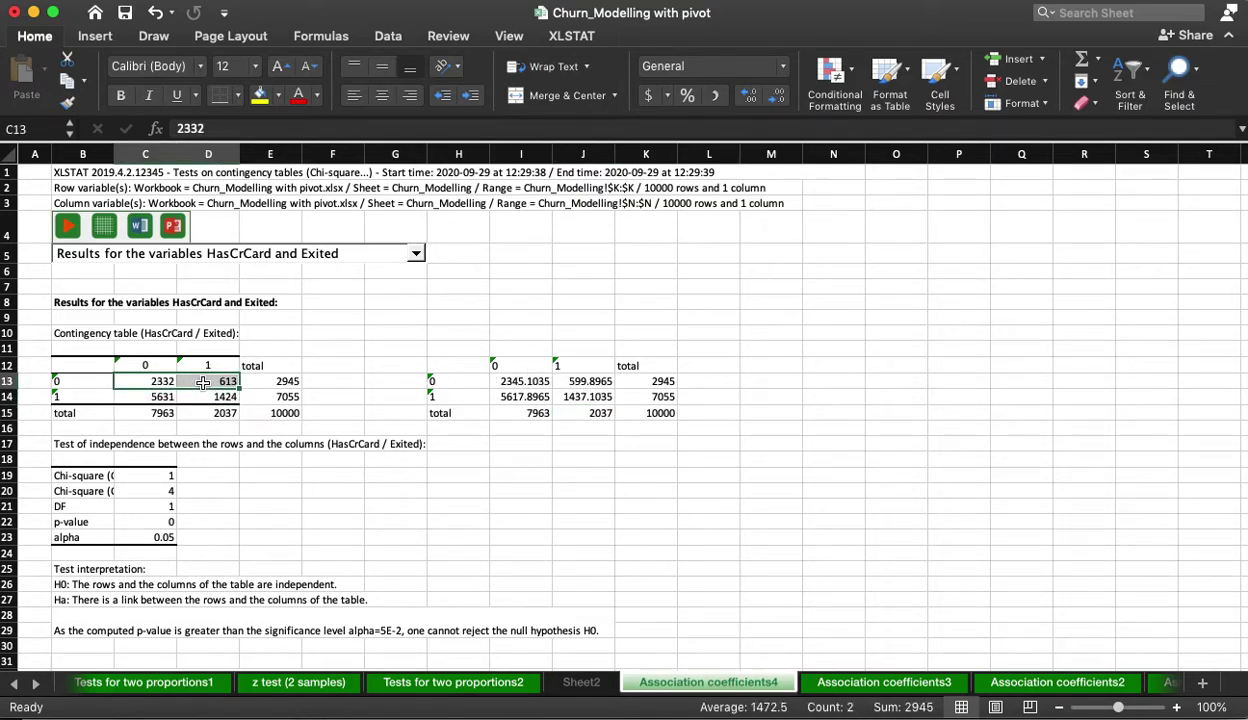
pyautogui.press('super+c')
pyautogui.click(843, 360)
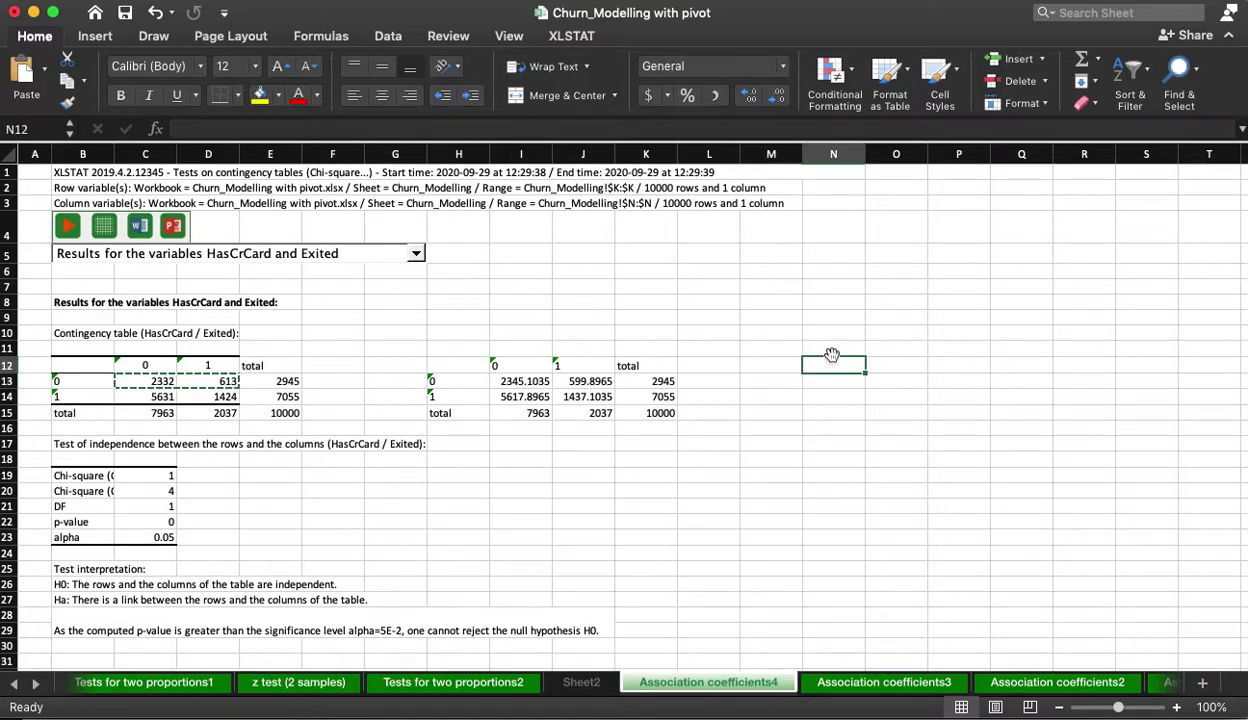
pyautogui.press('super+v')
# Step: Copy the second row of observed counts (C14:D14) to P12, beside the first pair
pyautogui.moveTo(140, 396); pyautogui.dragTo(194, 396)
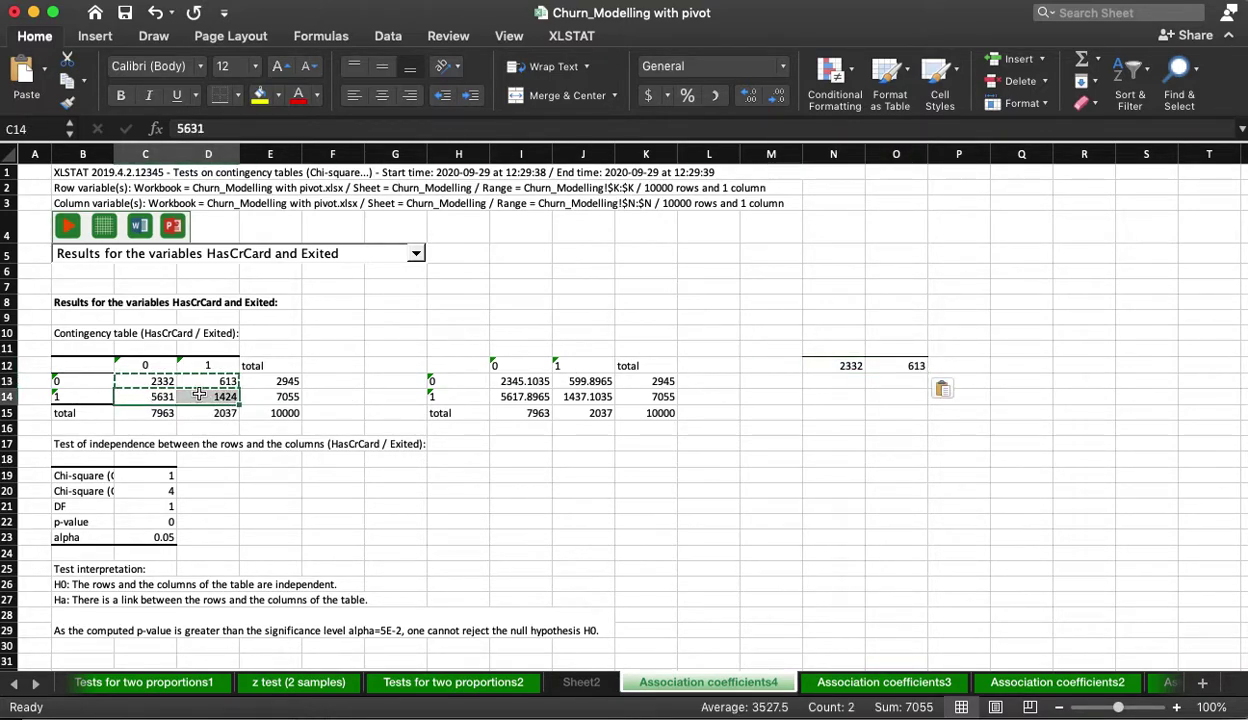
pyautogui.press('super+c')
pyautogui.click(955, 362)
pyautogui.press('super+v')
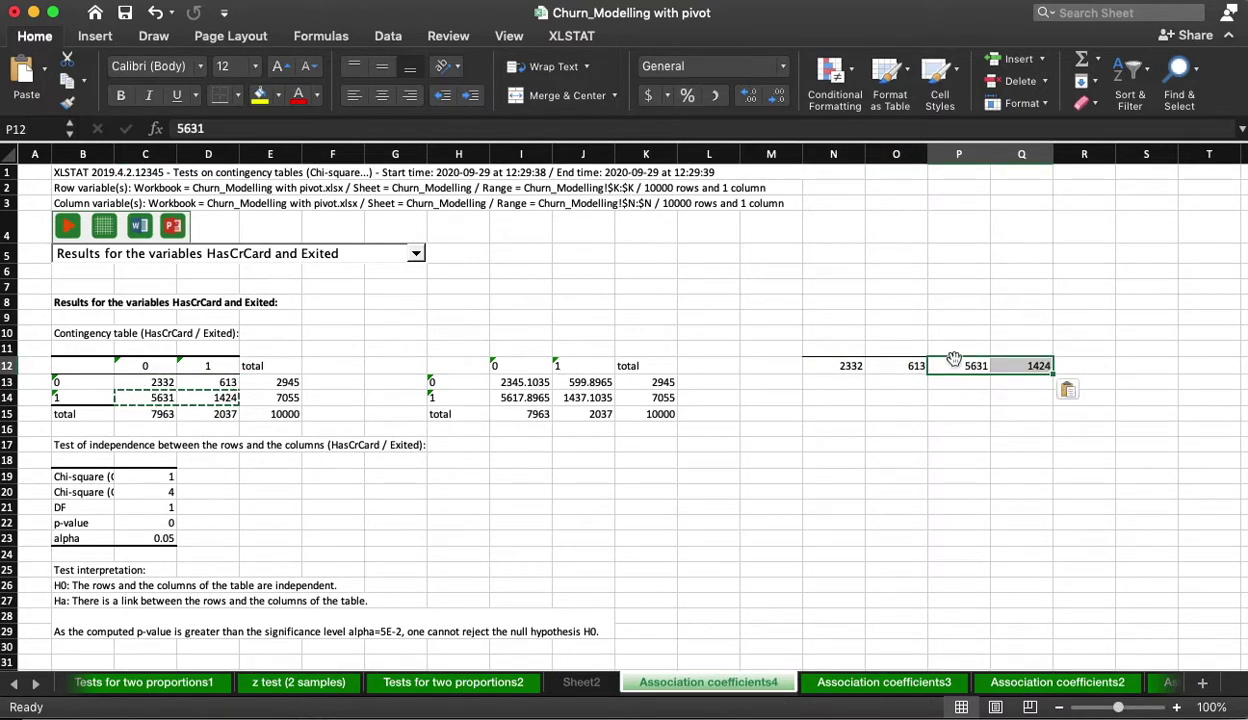
# Step: Copy the expected counts in I13:J13 and paste them at N13 as values only
pyautogui.click(760, 379)
pyautogui.moveTo(527, 384); pyautogui.dragTo(590, 384)
pyautogui.press('super+c')
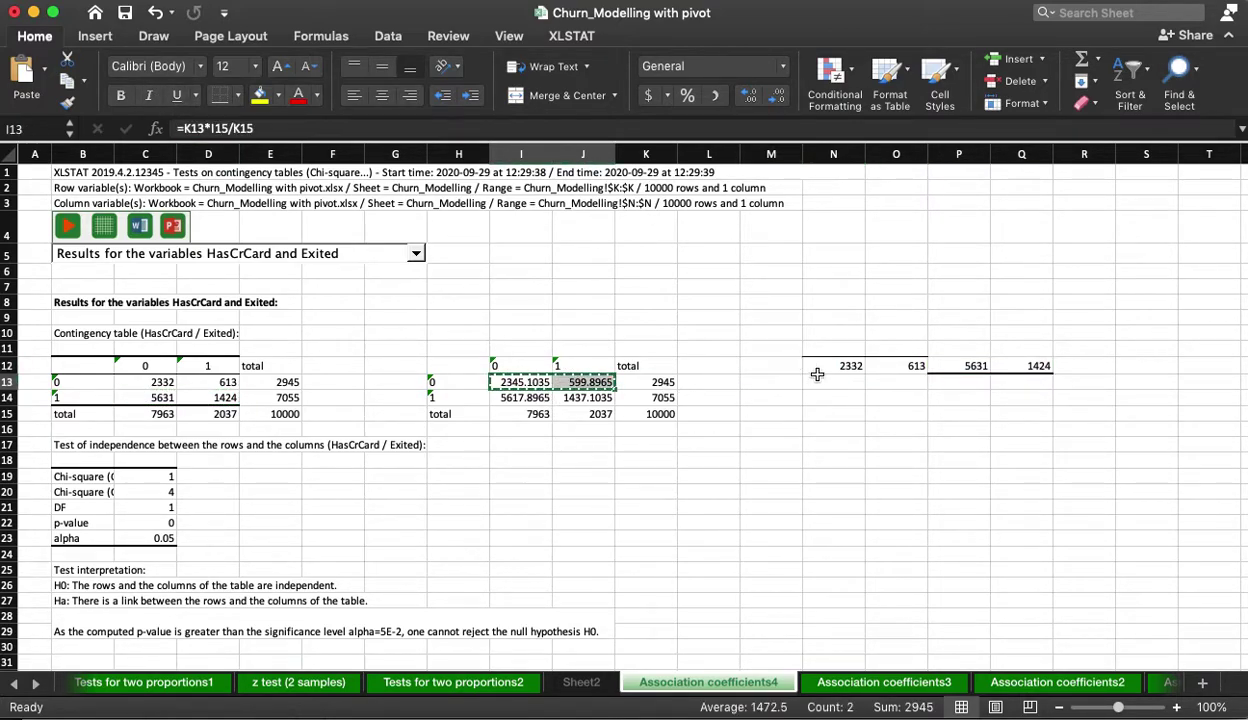
pyautogui.click(848, 386)
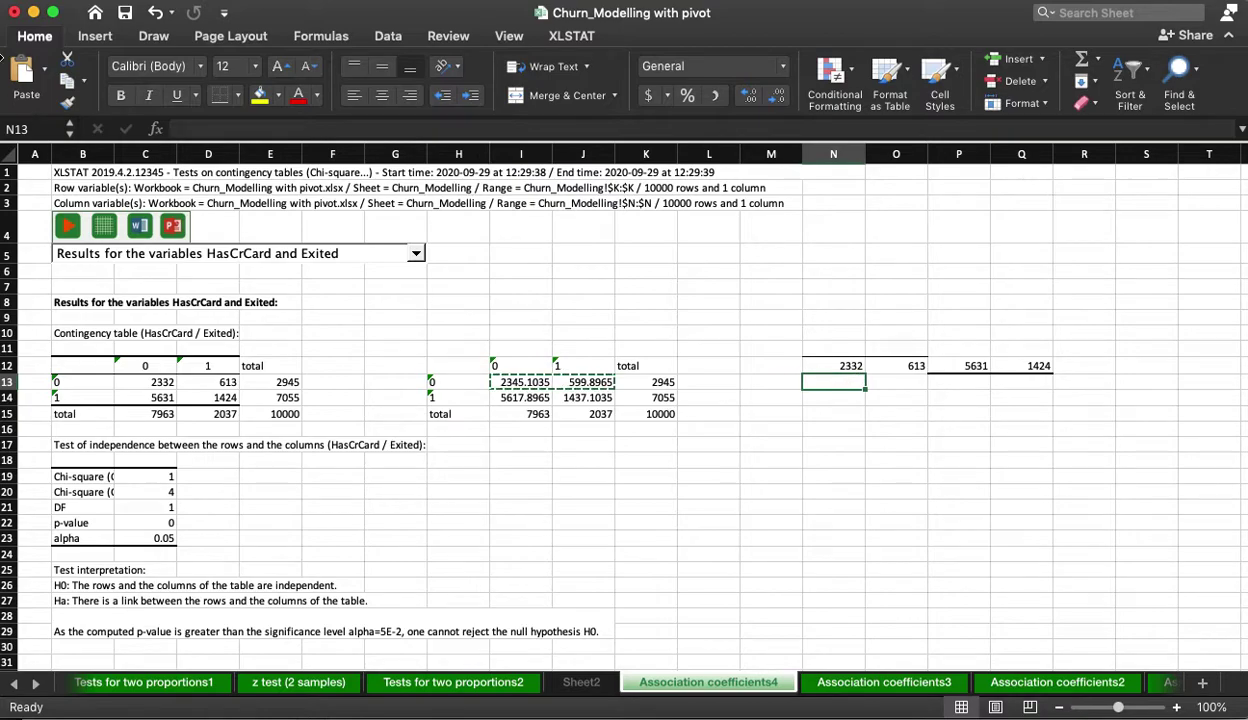
pyautogui.click(44, 70)
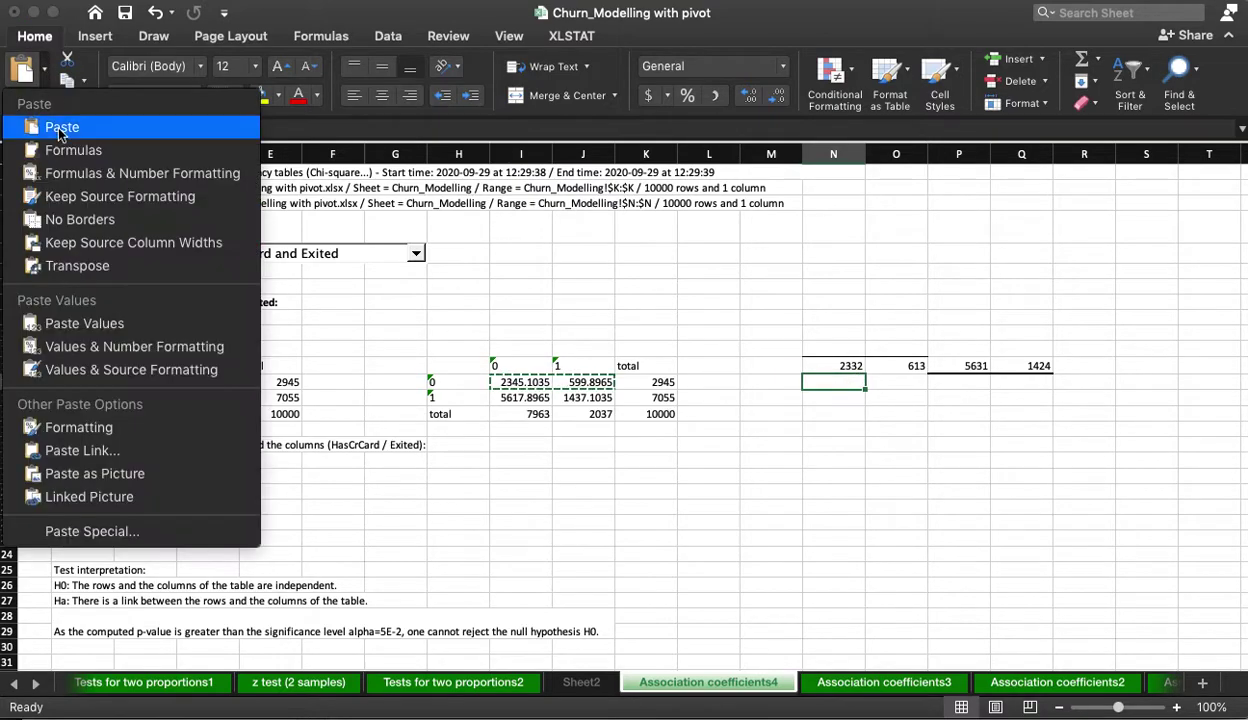
pyautogui.click(90, 323)
# Step: Copy the expected counts in I14:J14 and paste them at P13 as values only
pyautogui.moveTo(520, 397); pyautogui.dragTo(573, 397)
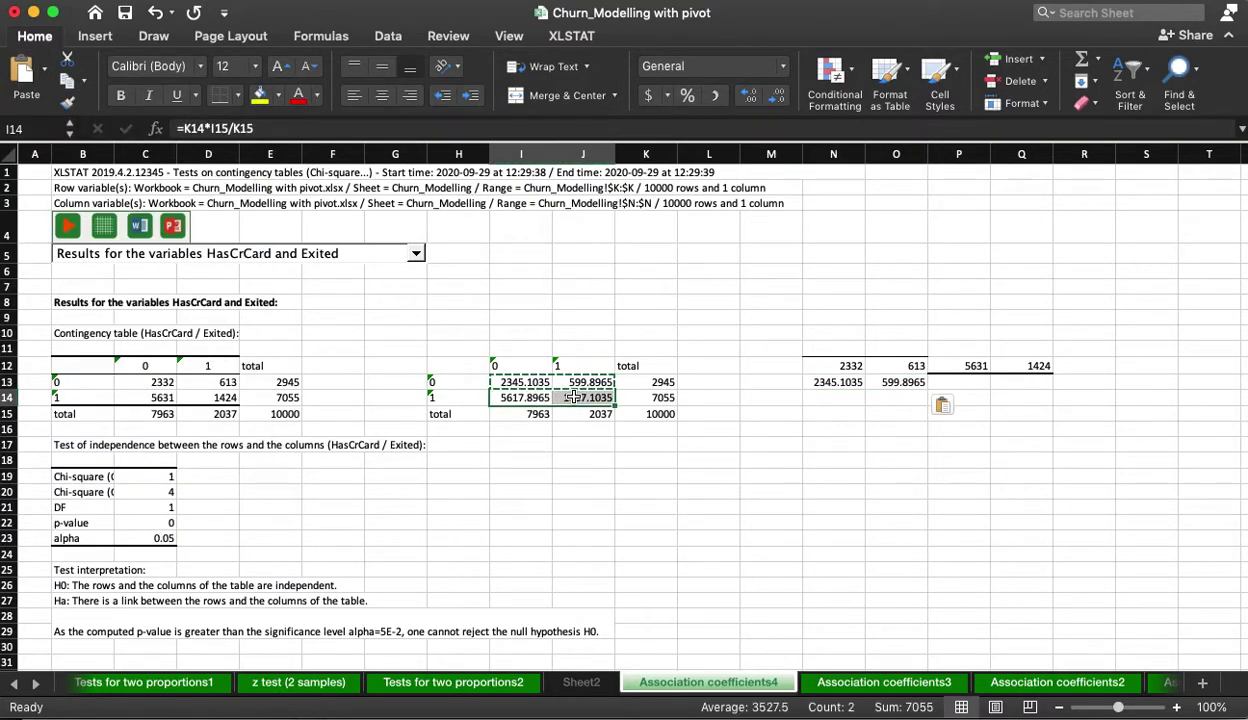
pyautogui.press('super+c')
pyautogui.click(958, 382)
pyautogui.click(44, 70)
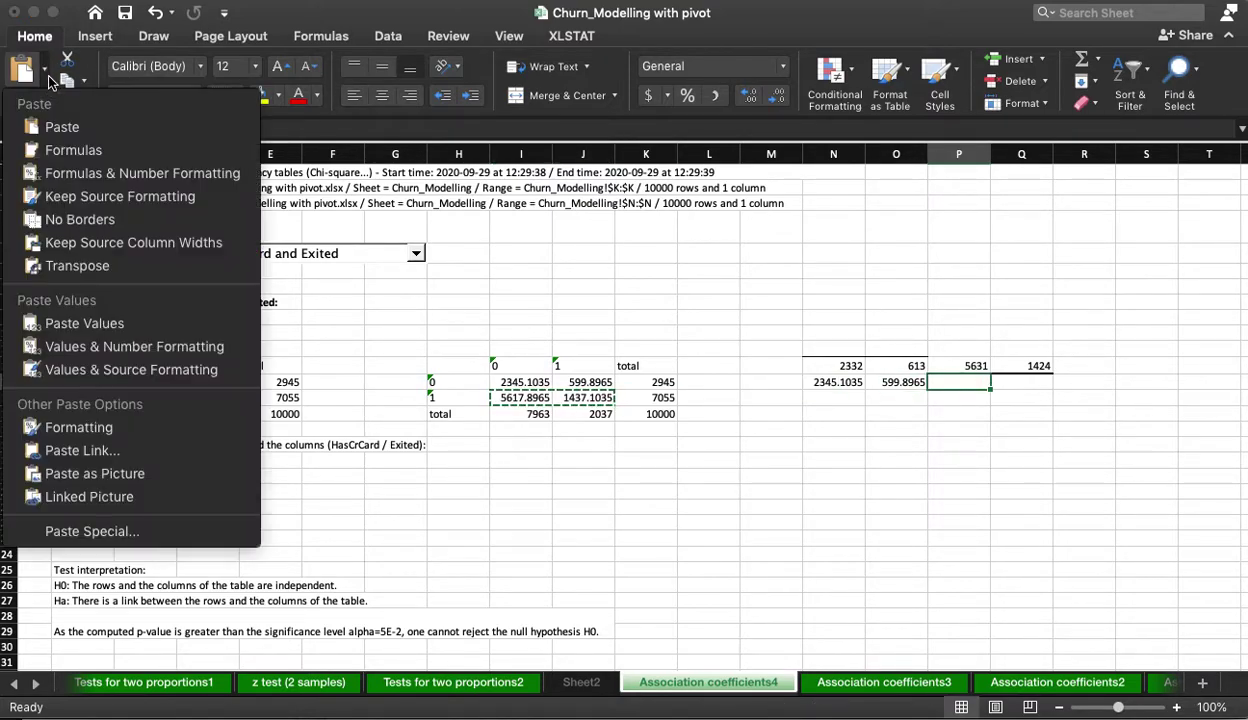
pyautogui.click(88, 323)
pyautogui.click(847, 398)
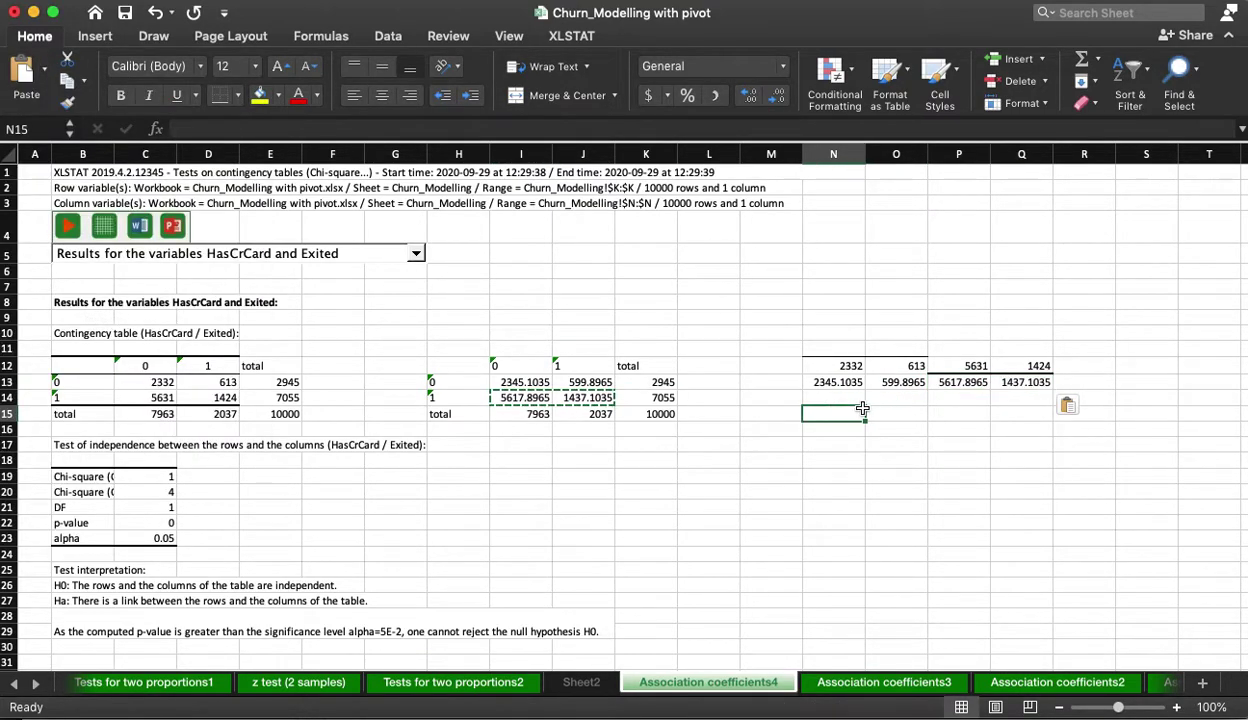
# Step: Label the rows of collected counts "observed" in M12 and "expected" in M13
pyautogui.click(776, 366)
pyautogui.write('obse')
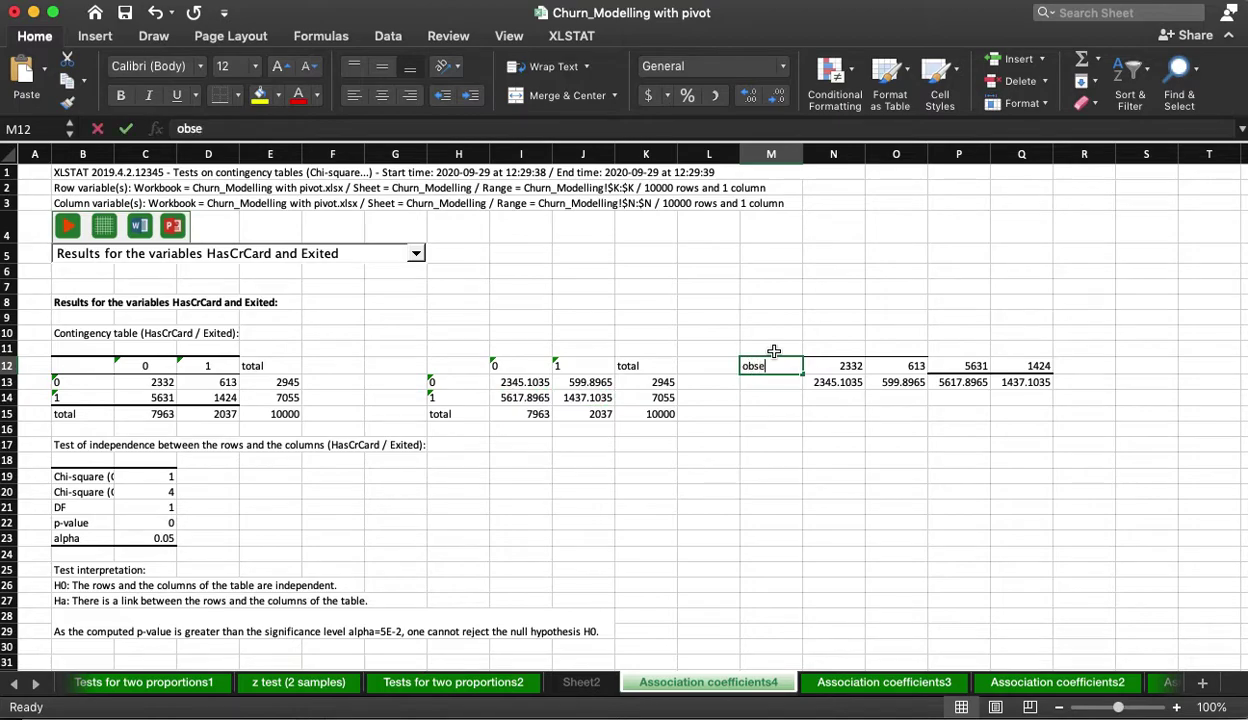
pyautogui.write('rved')
pyautogui.press('Return')
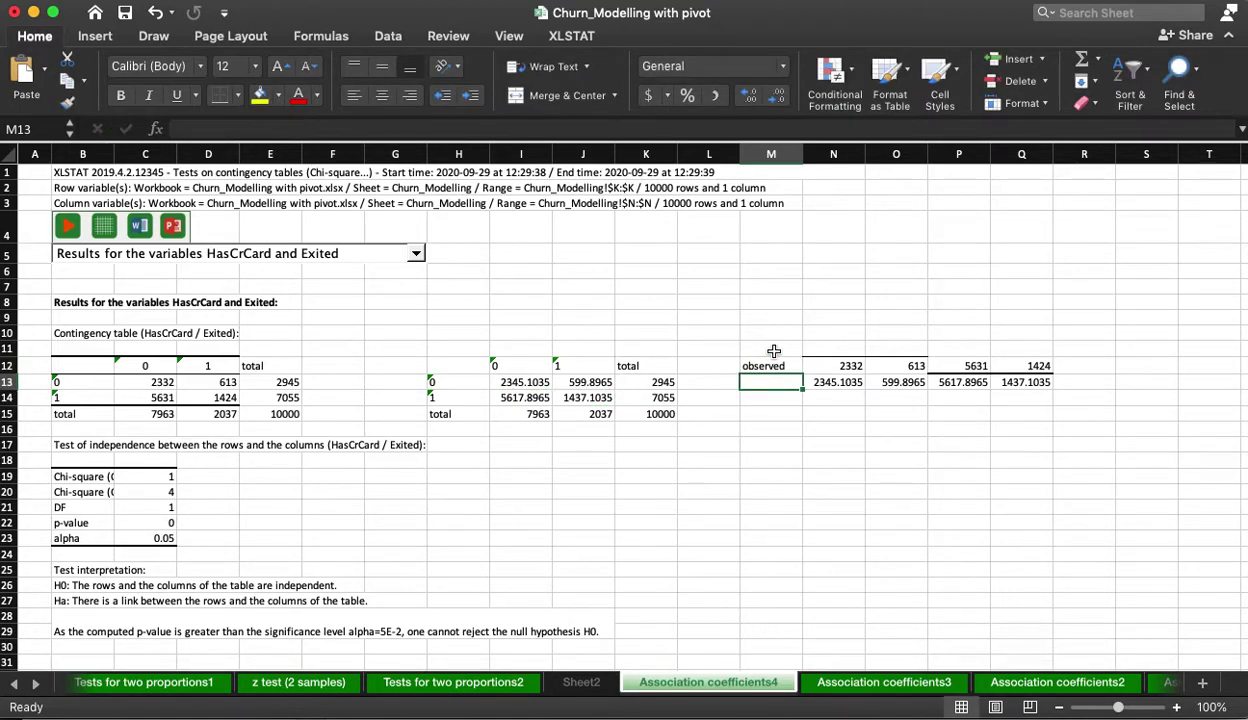
pyautogui.write('expected')
pyautogui.press('Return')
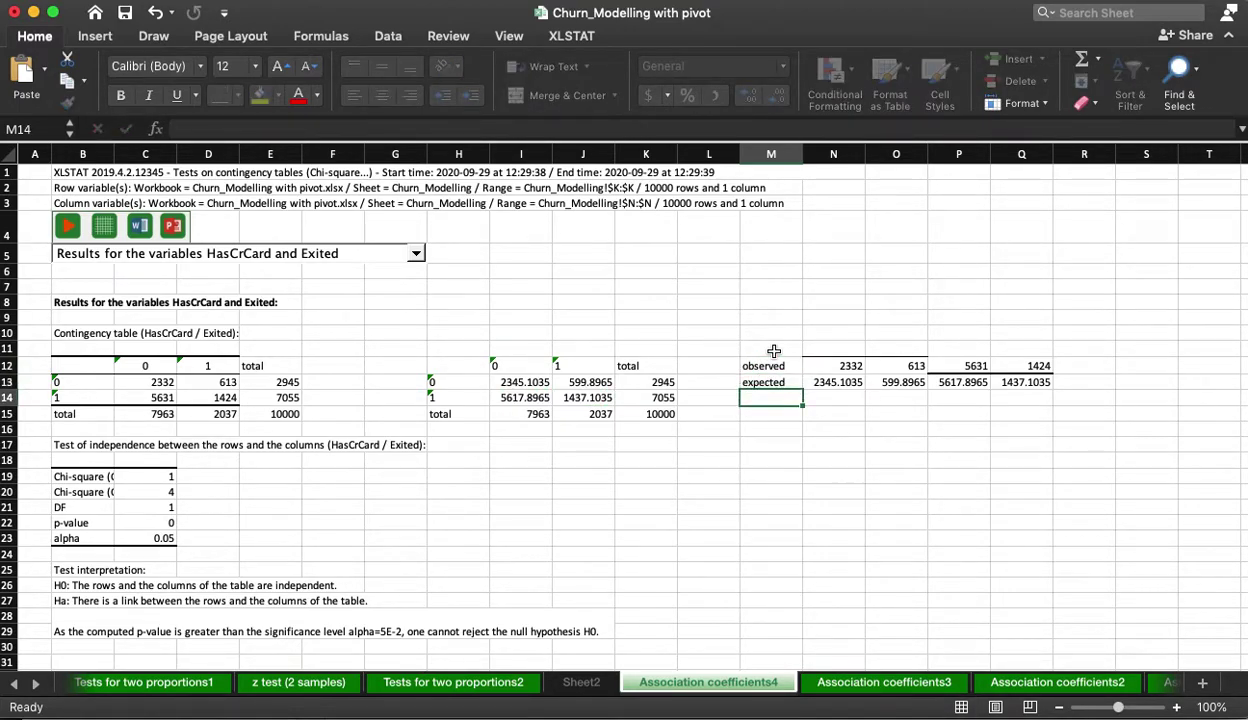
# Step: Enter the calculation row labels "dif", "dif^2", "/expcted" and "chi squared" in M14:M17
pyautogui.write('dif')
pyautogui.press('Return')
pyautogui.write('dif')
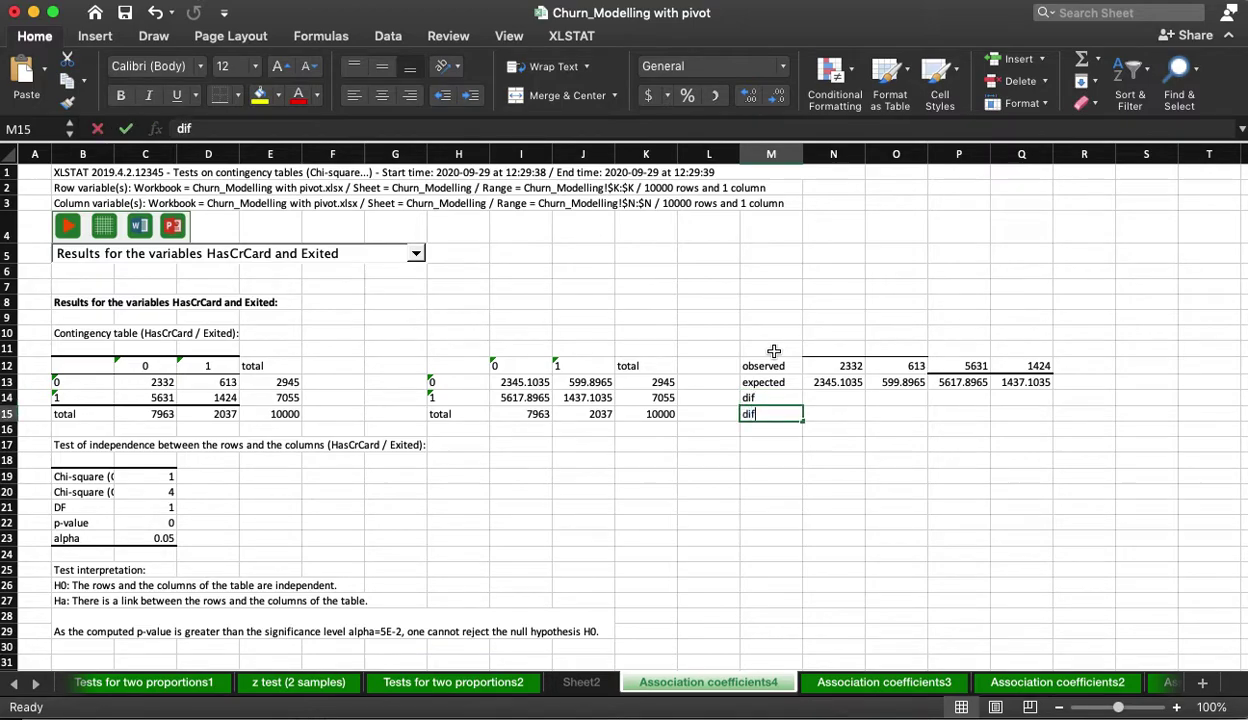
pyautogui.press('Return')
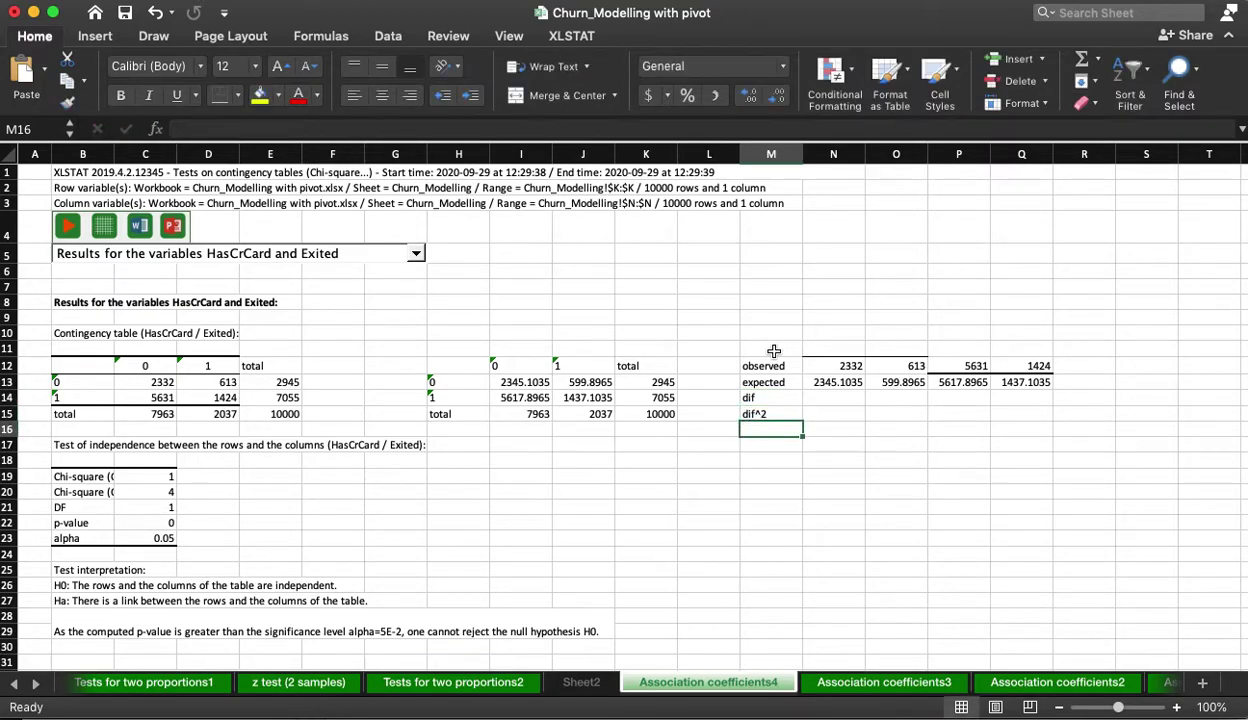
pyautogui.write('/exp')
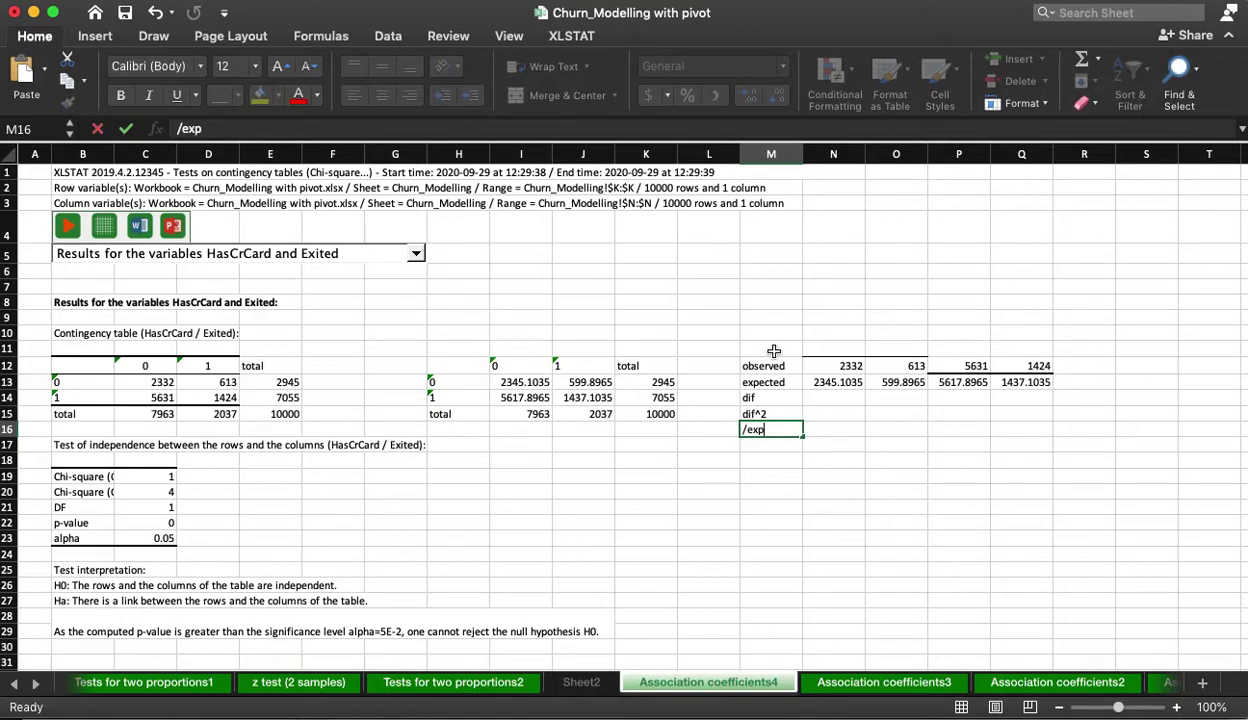
pyautogui.write('cted')
pyautogui.press('Return')
pyautogui.write('c')
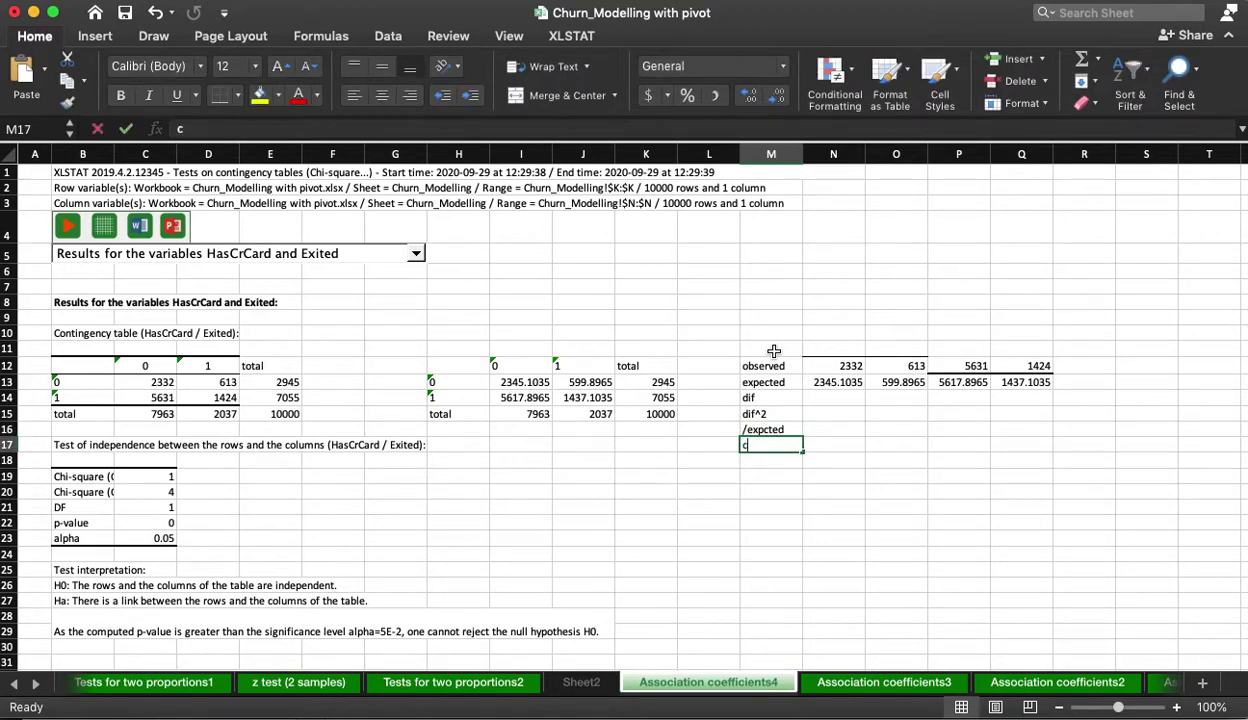
pyautogui.write('hi squared')
pyautogui.press('Return')
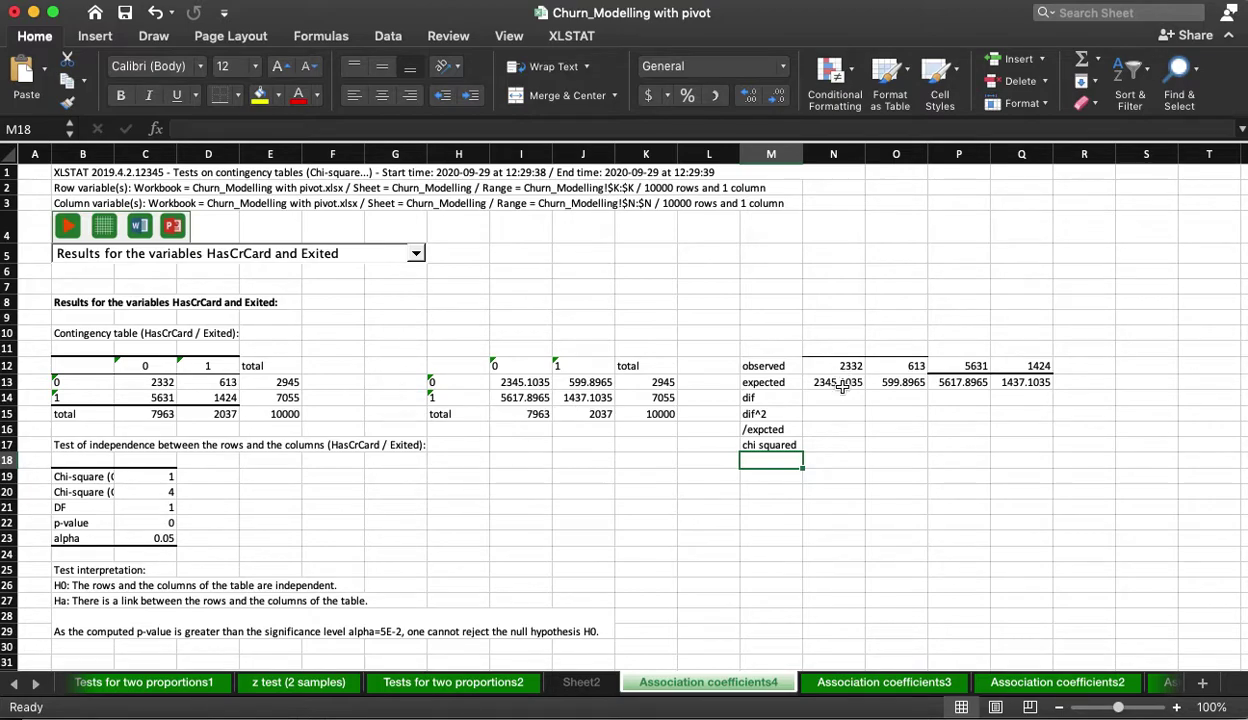
# Step: Calculate the observed minus expected difference in N14 with the formula =N12-N13
pyautogui.click(810, 398)
pyautogui.write('=')
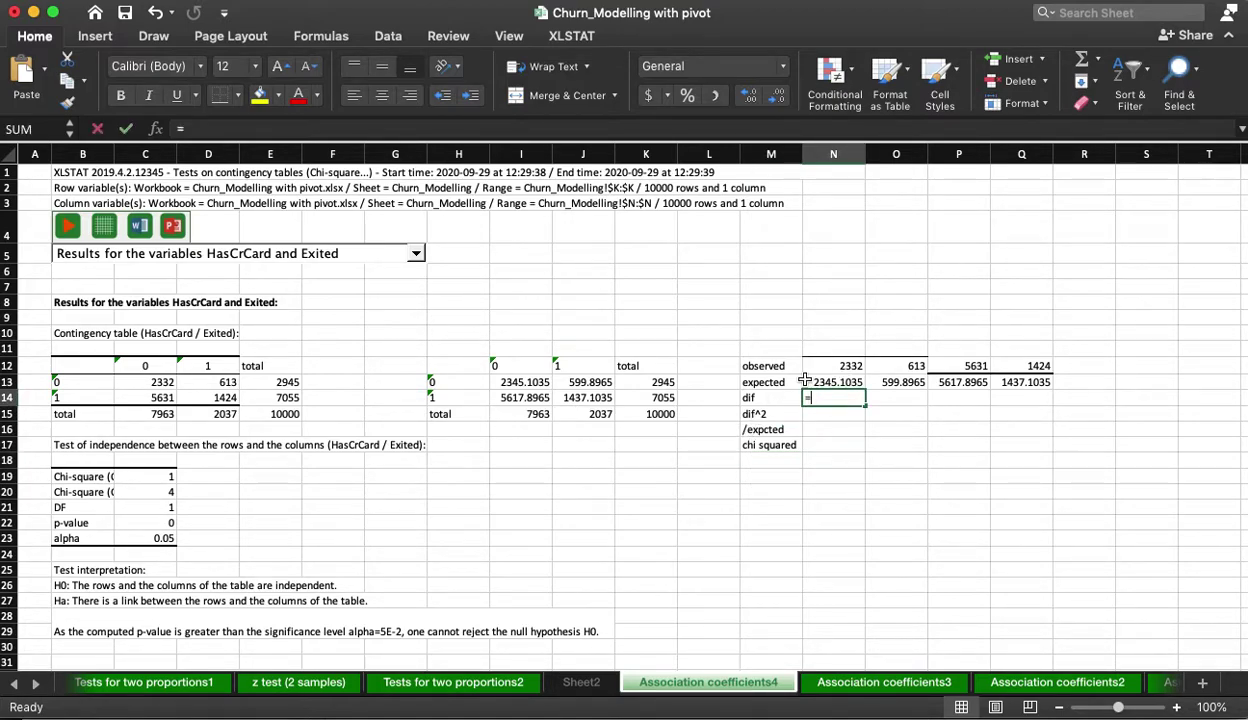
pyautogui.click(837, 363)
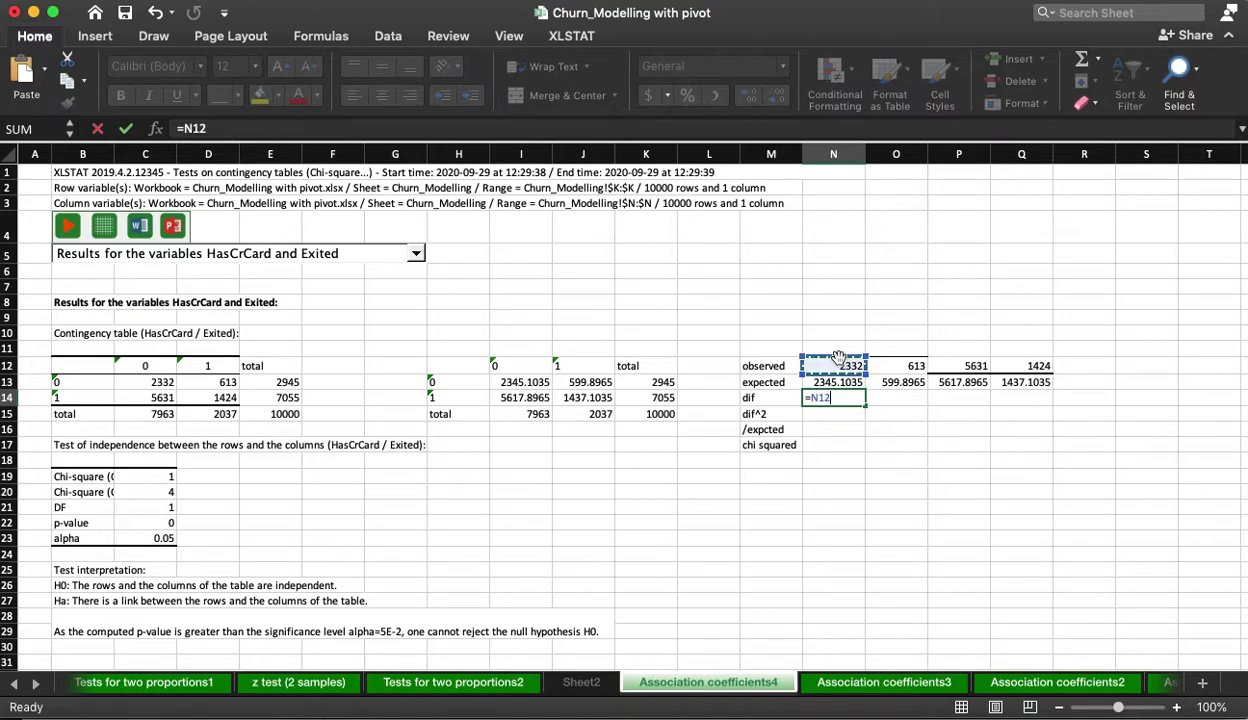
pyautogui.write('-')
pyautogui.click(857, 383)
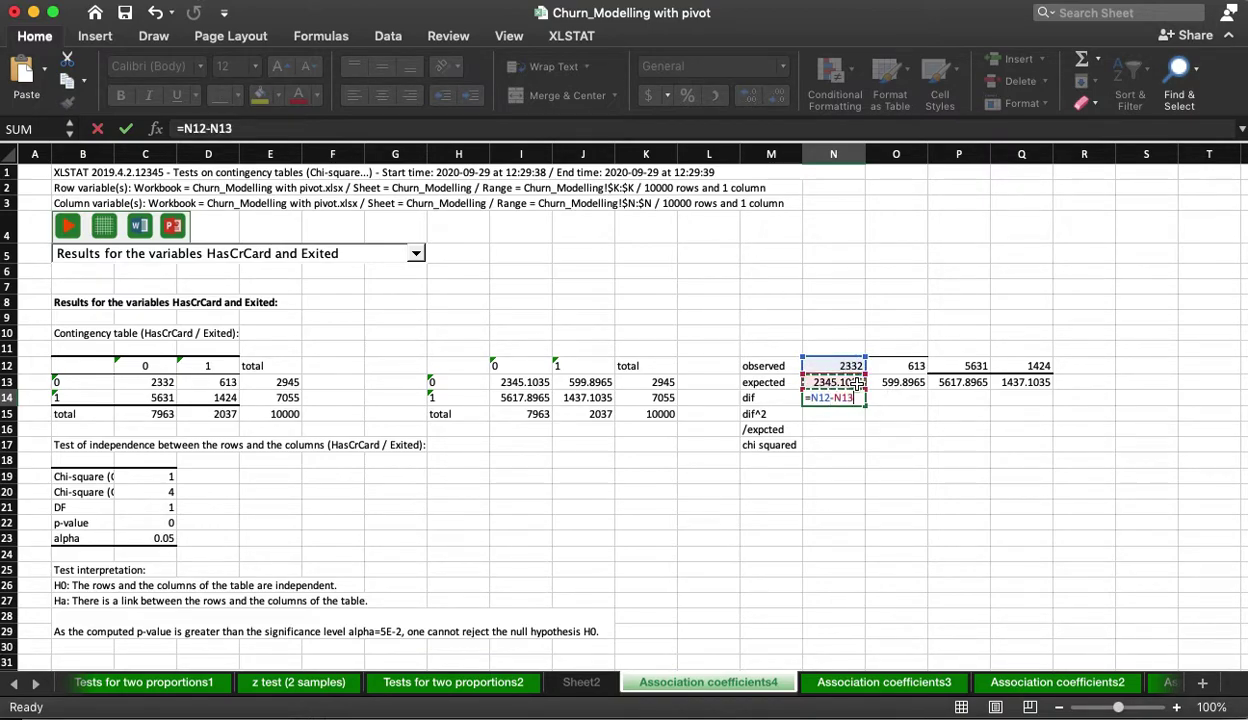
pyautogui.press('Return')
# Step: Square the difference in the dif^2 row by entering =N14^2 in N15
pyautogui.write('=')
pyautogui.press('Down')
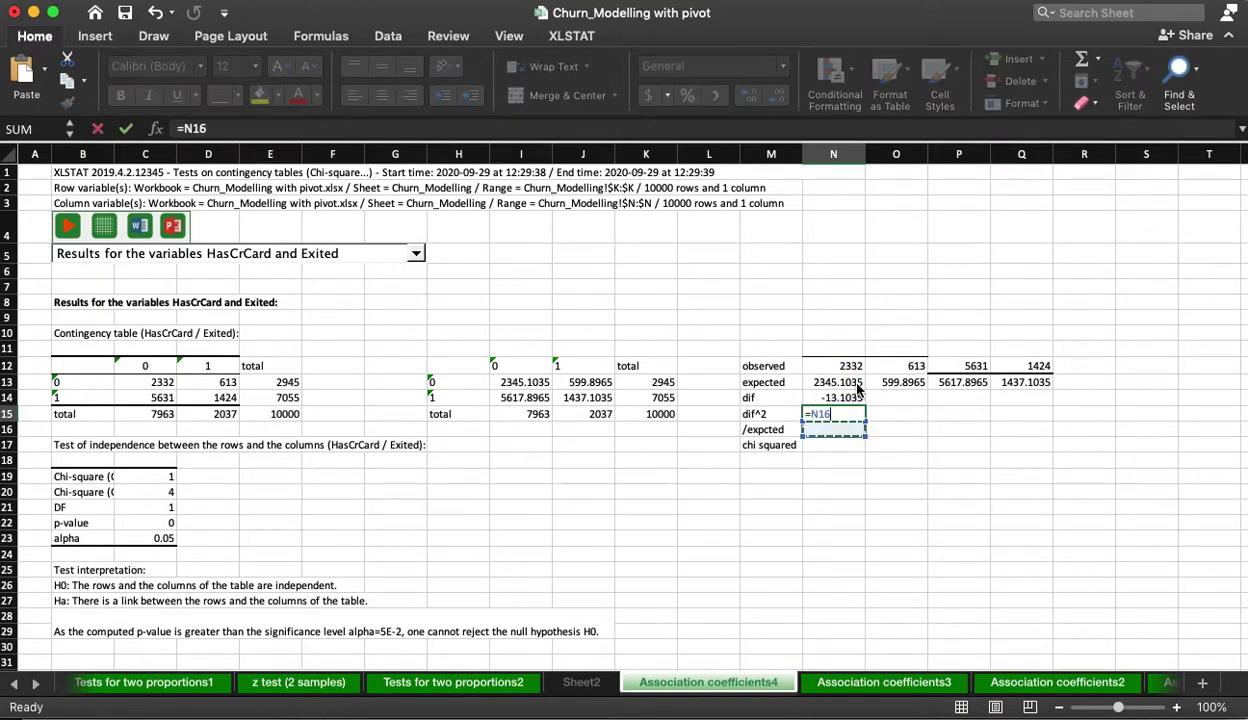
pyautogui.press('Up')
pyautogui.press('Up')
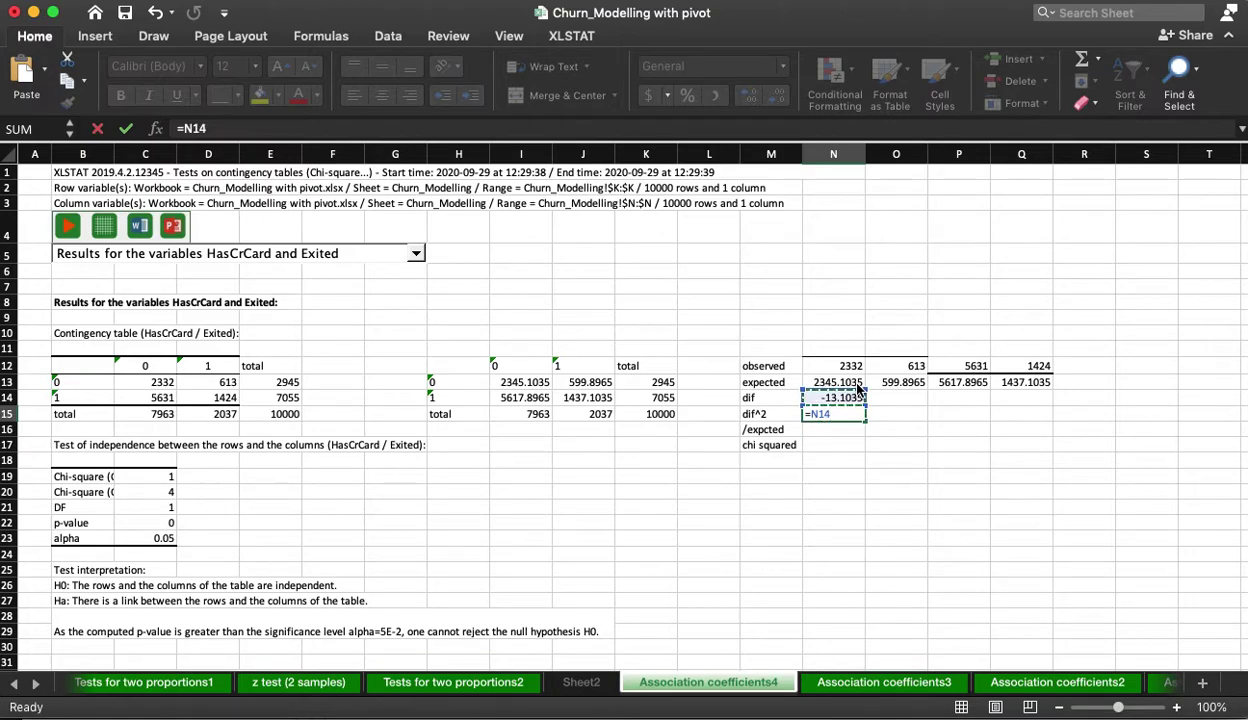
pyautogui.write('^2')
pyautogui.press('Return')
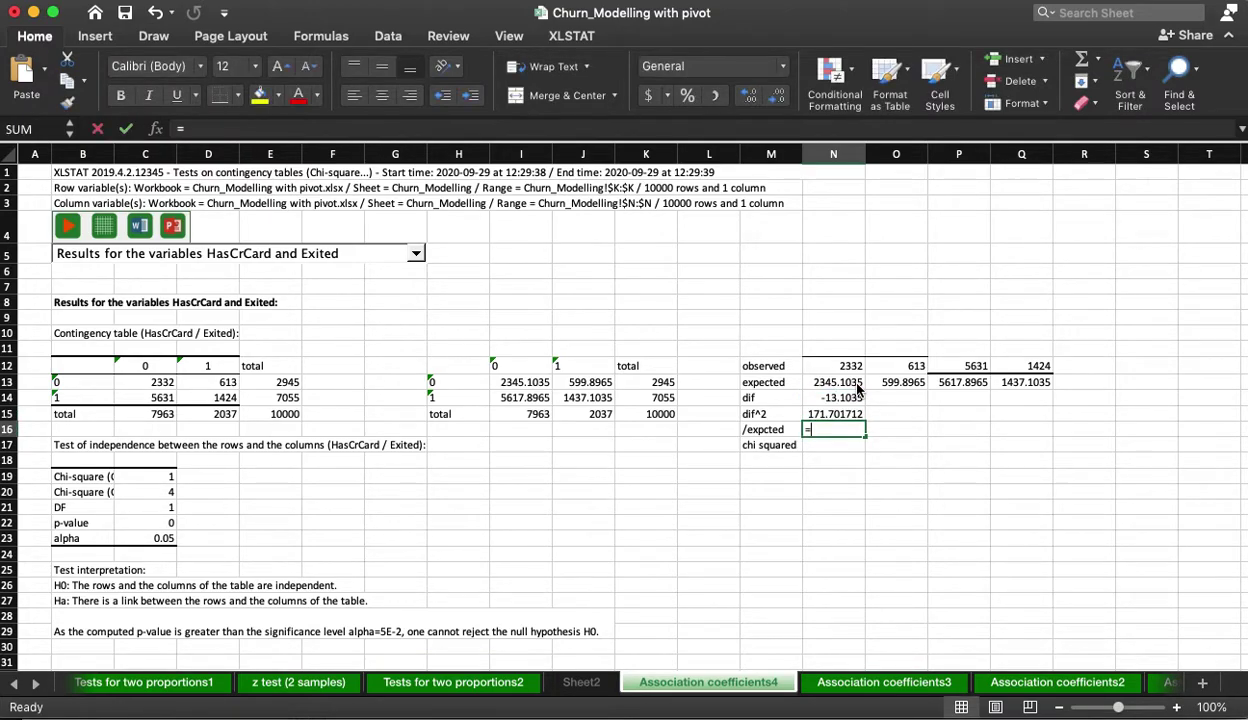
# Step: Enter =N13 in N16 as the /expcted formula
pyautogui.write('=')
pyautogui.click(857, 383)
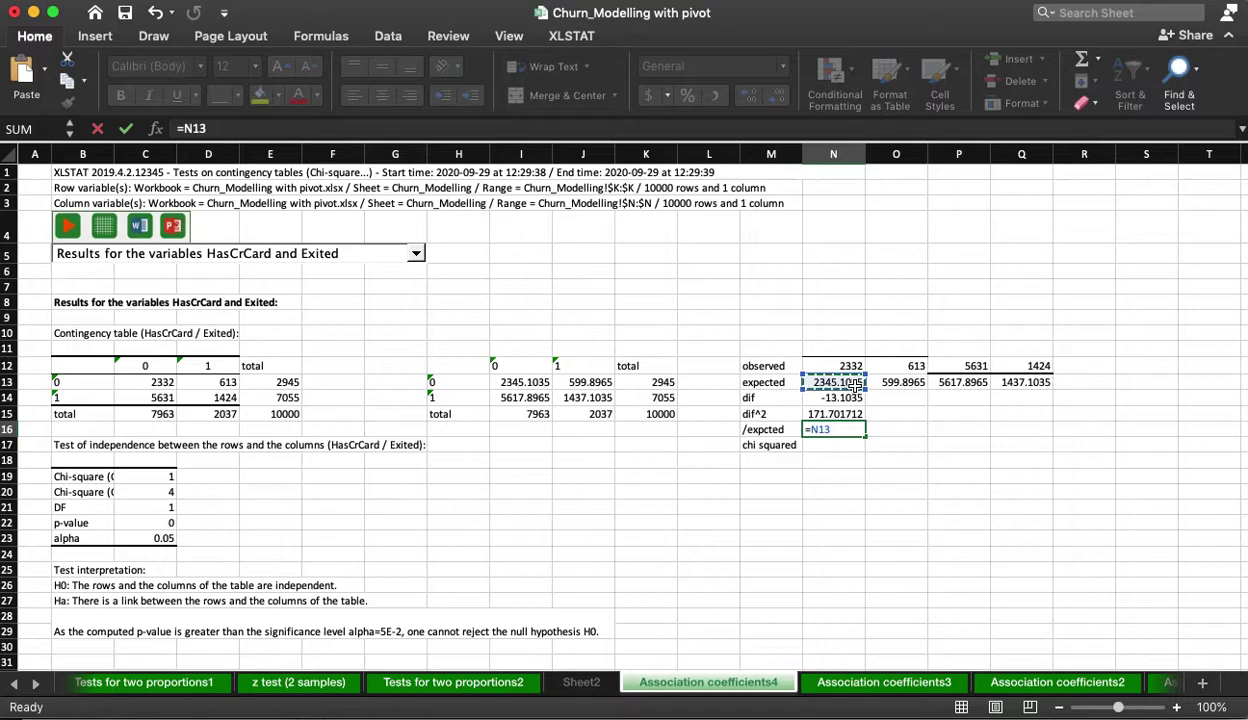
pyautogui.press('Return')
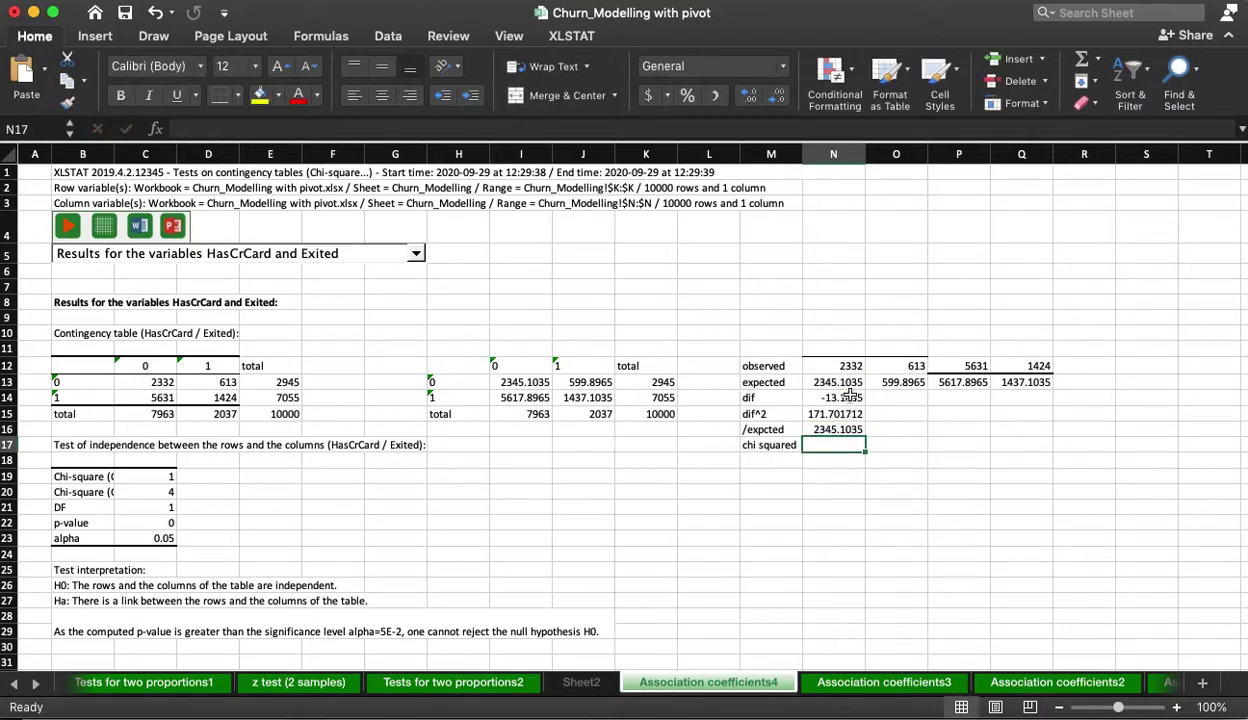
# Step: Fill the formulas in N14:N16 across to column Q and check the copied difference formulas
pyautogui.click(849, 397)
pyautogui.moveTo(849, 397); pyautogui.dragTo(1035, 440)
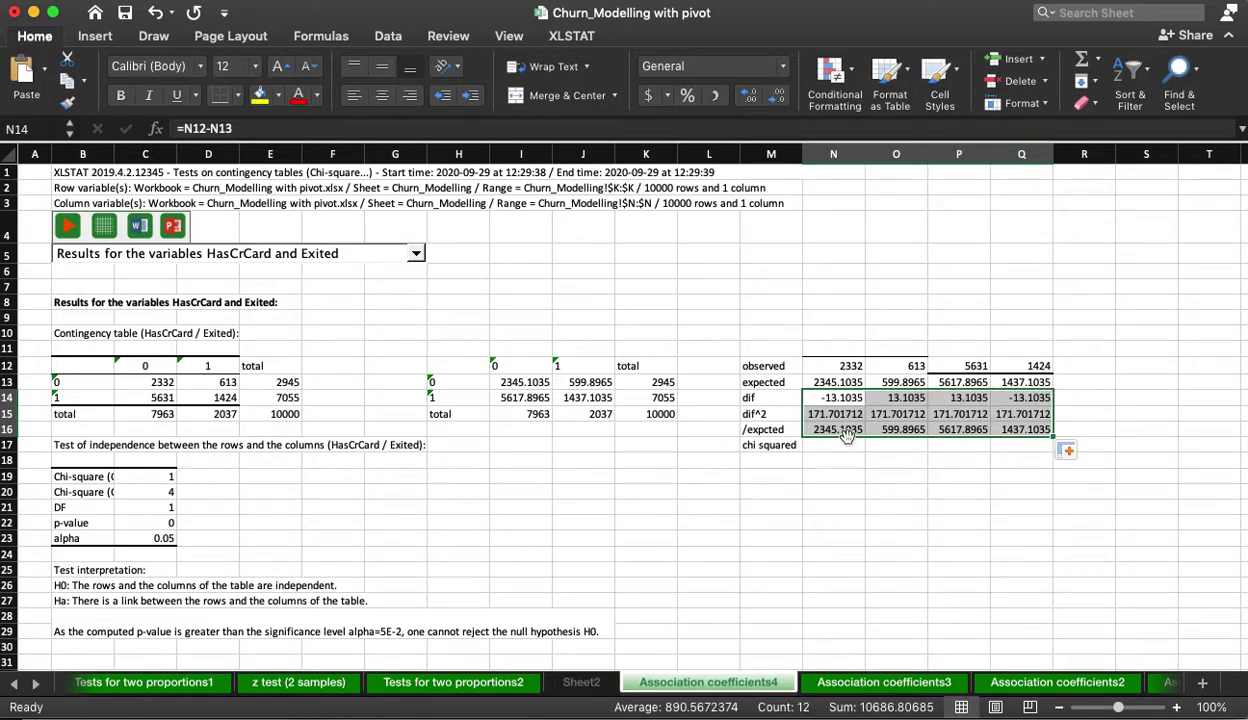
pyautogui.click(892, 414)
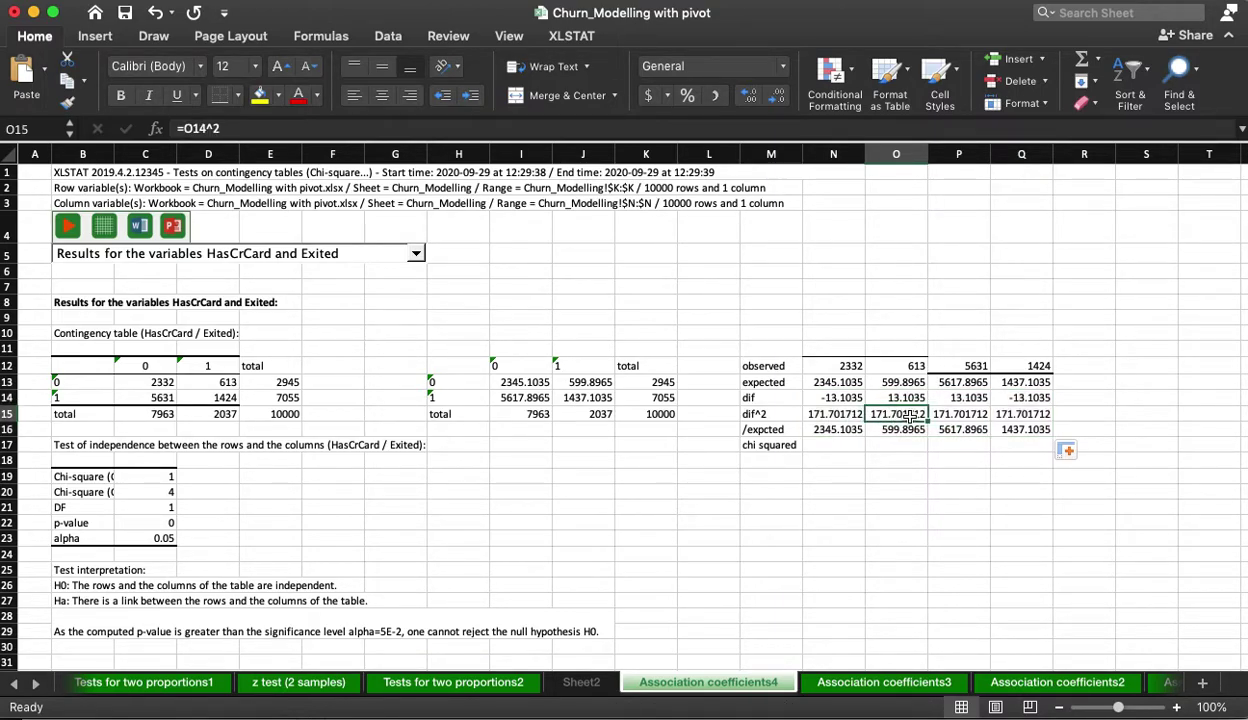
pyautogui.click(902, 401)
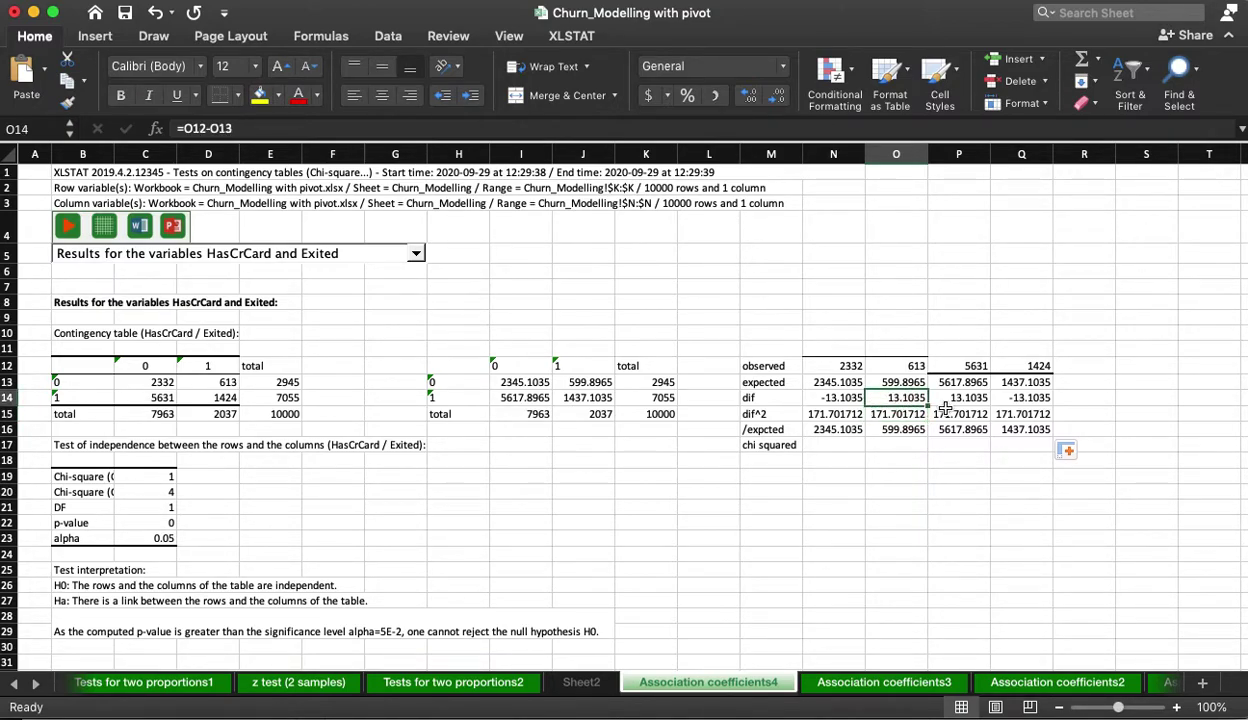
pyautogui.click(977, 398)
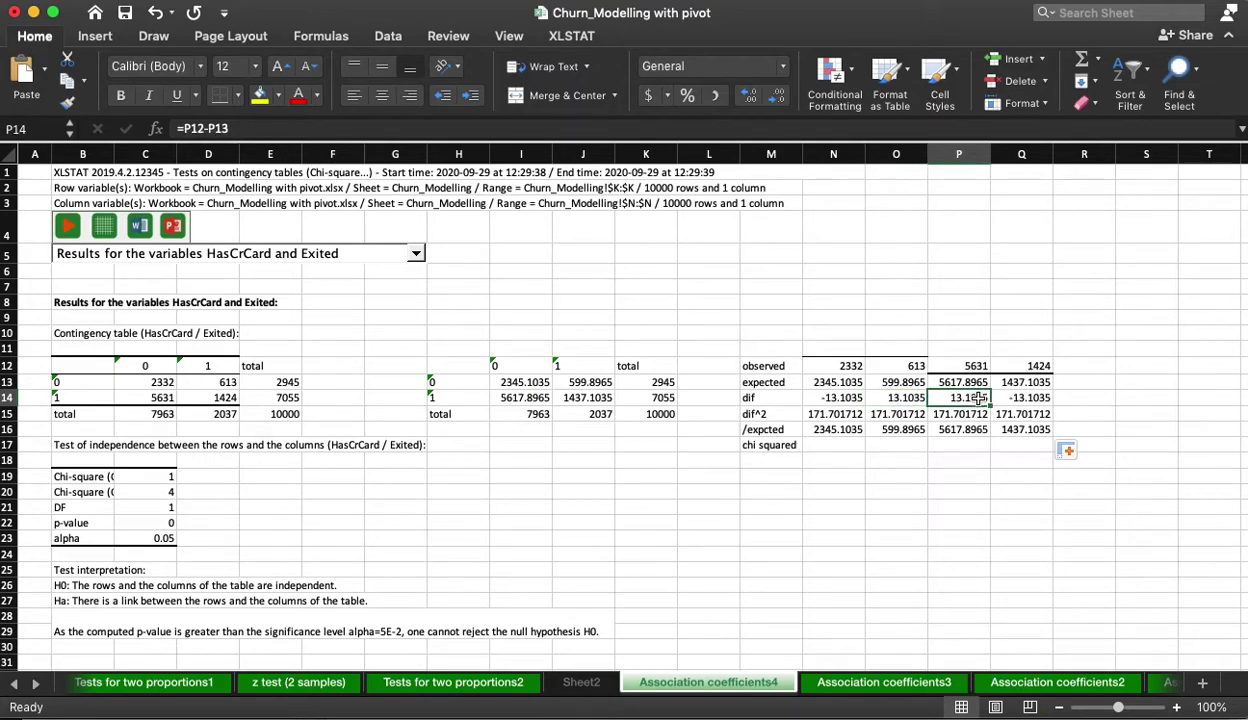
pyautogui.click(1012, 398)
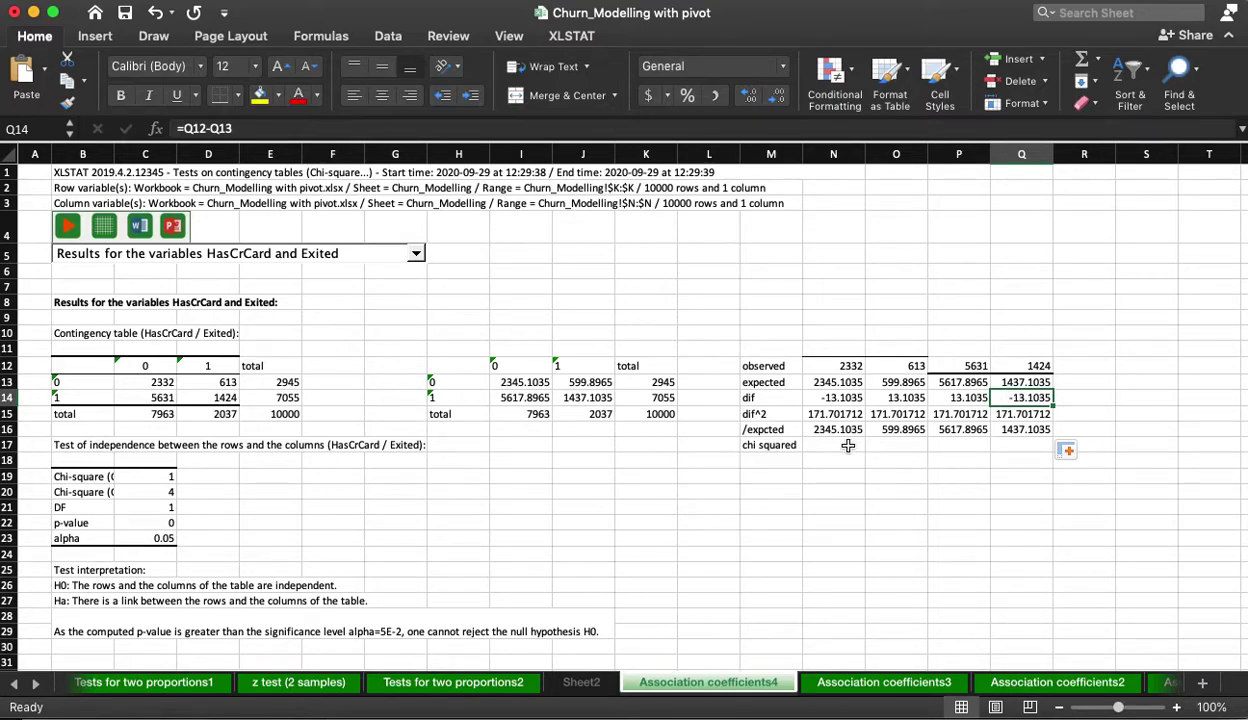
# Step: Calculate the chi squared value in N17 with the formula =SUM(N16:Q16)
pyautogui.click(806, 443)
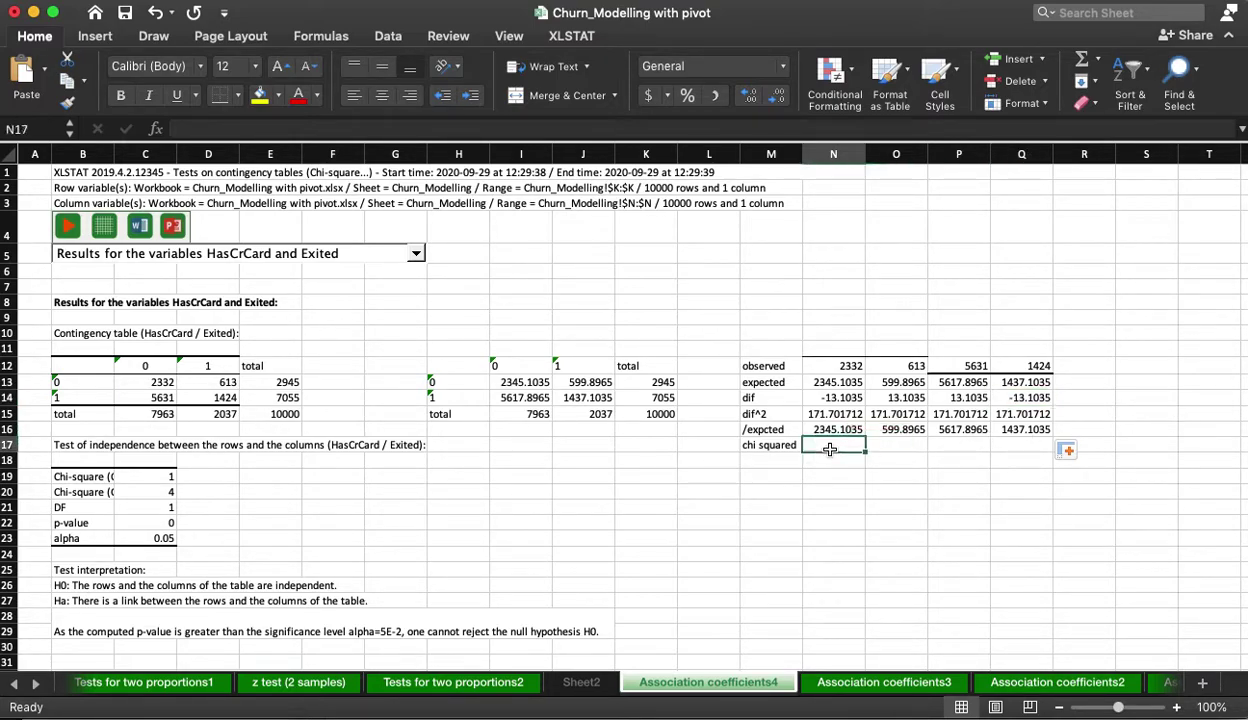
pyautogui.write('=sum')
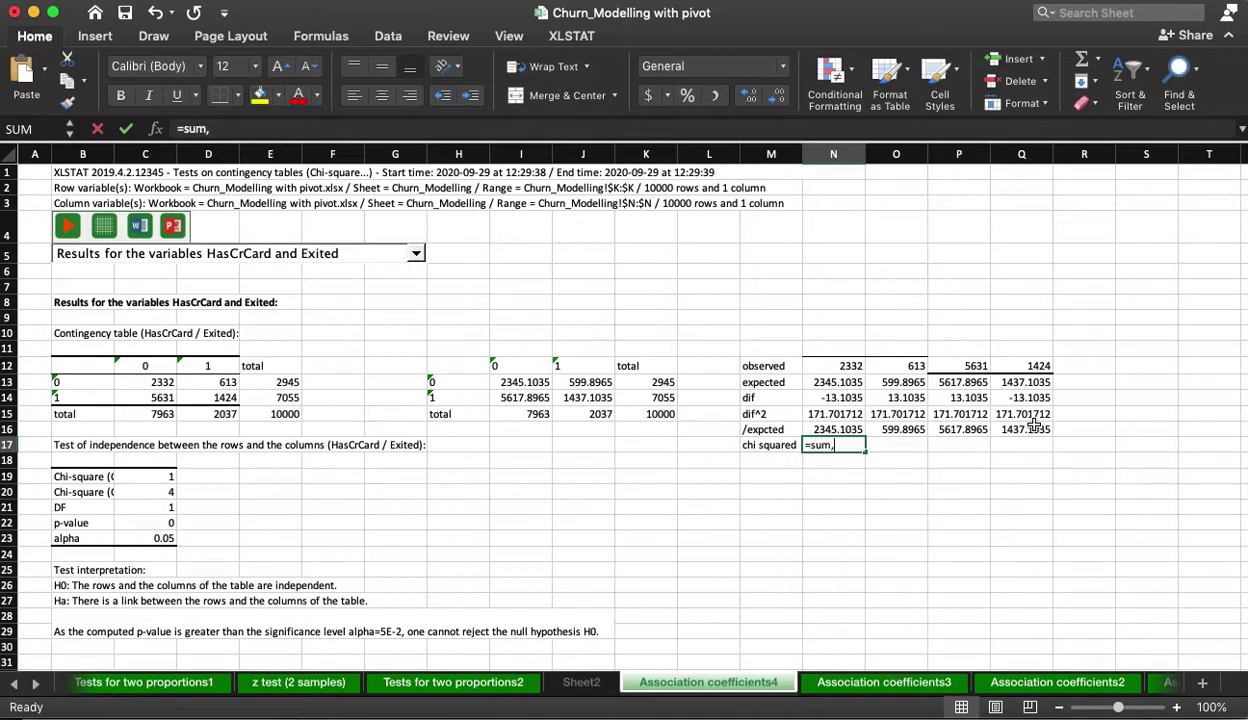
pyautogui.write('(')
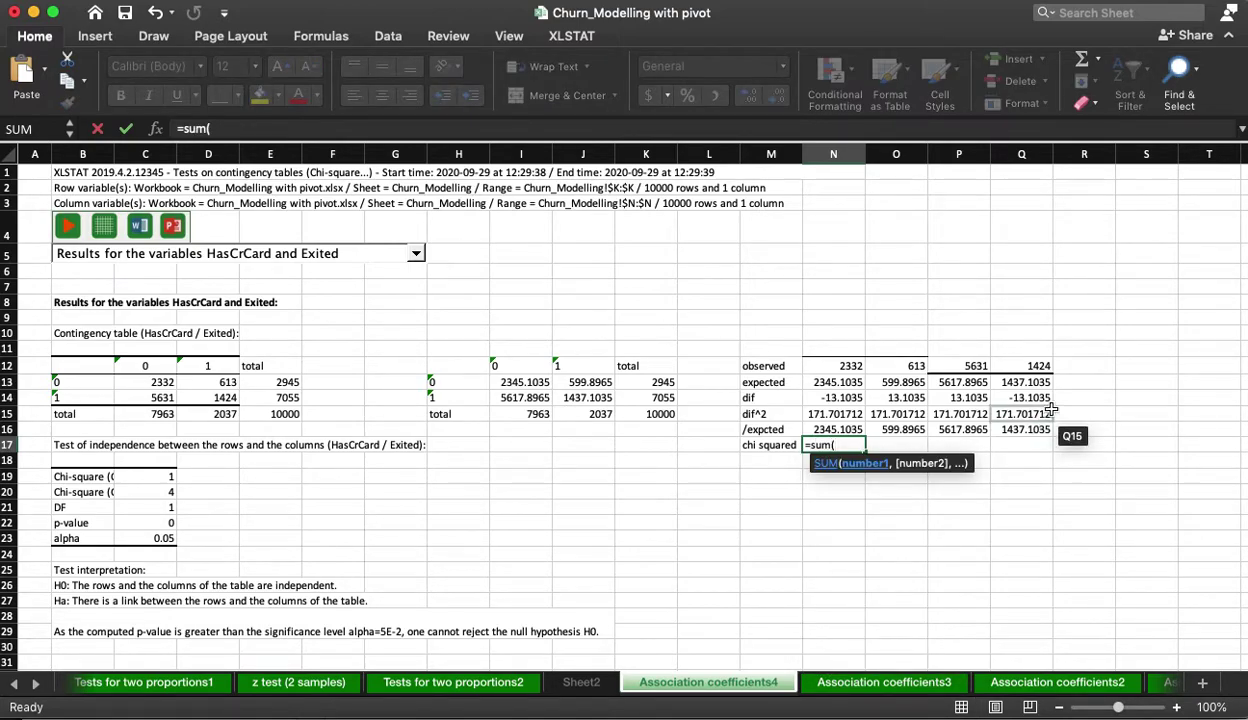
pyautogui.moveTo(815, 428); pyautogui.dragTo(1040, 428)
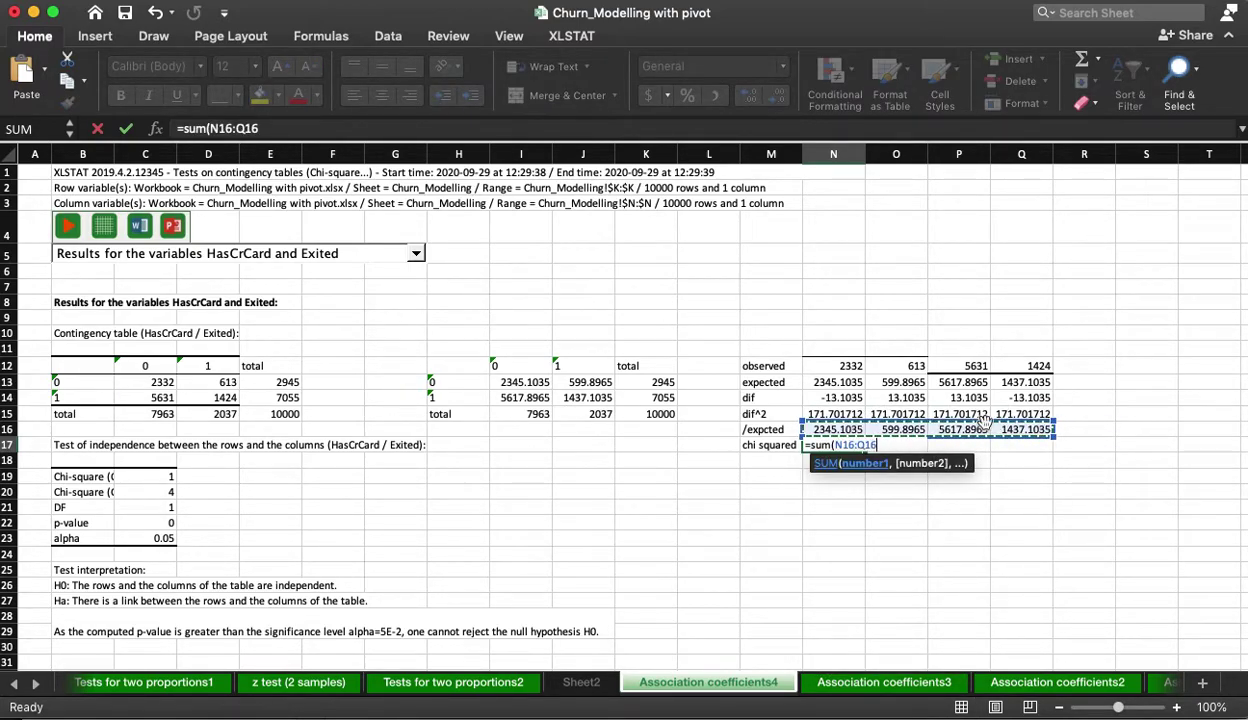
pyautogui.press('Return')
pyautogui.press('Up')
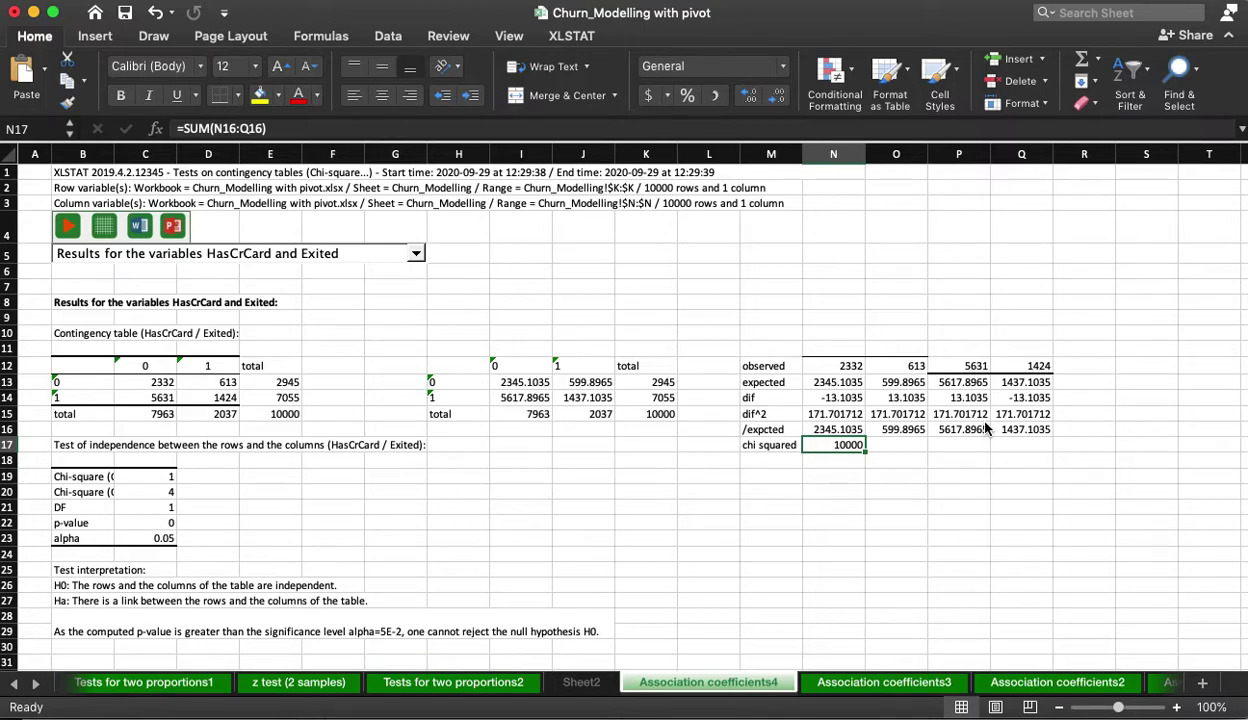
# Step: Check the expected-count formulas in I13:J14 and the /expcted formulas in row 16, and correct N16 to =N15/N13
pyautogui.click(533, 384)
pyautogui.click(521, 396)
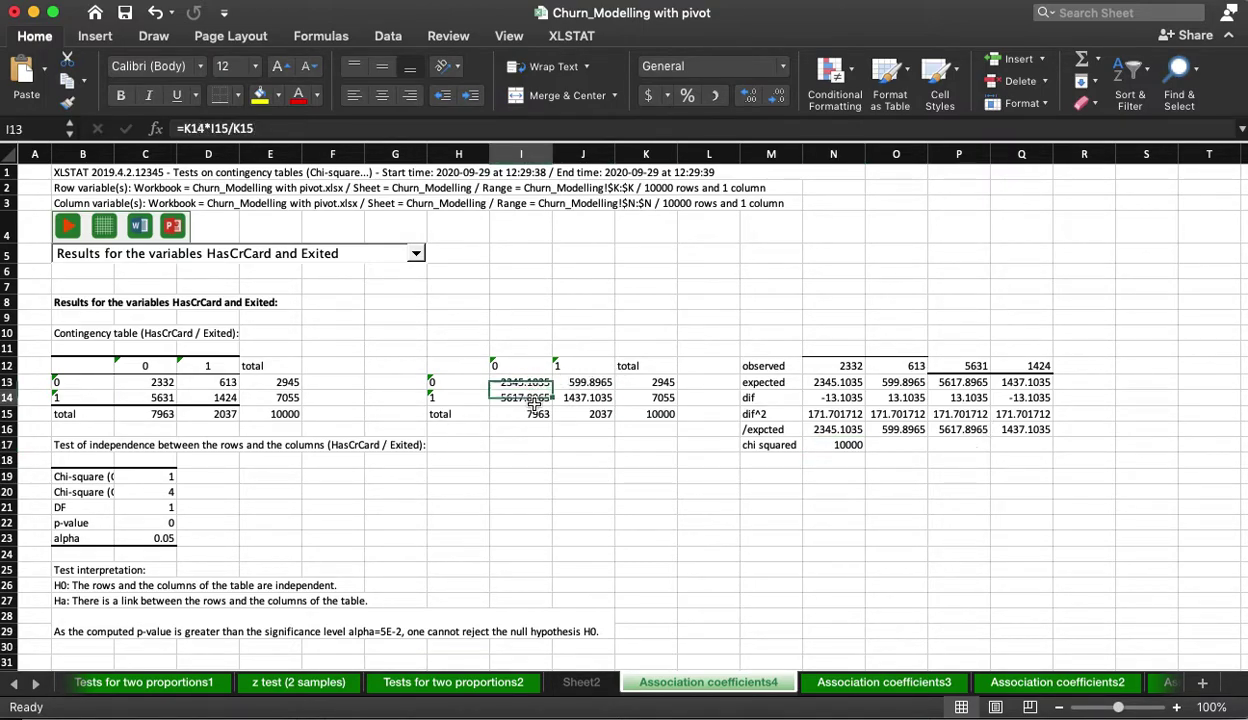
pyautogui.click(589, 400)
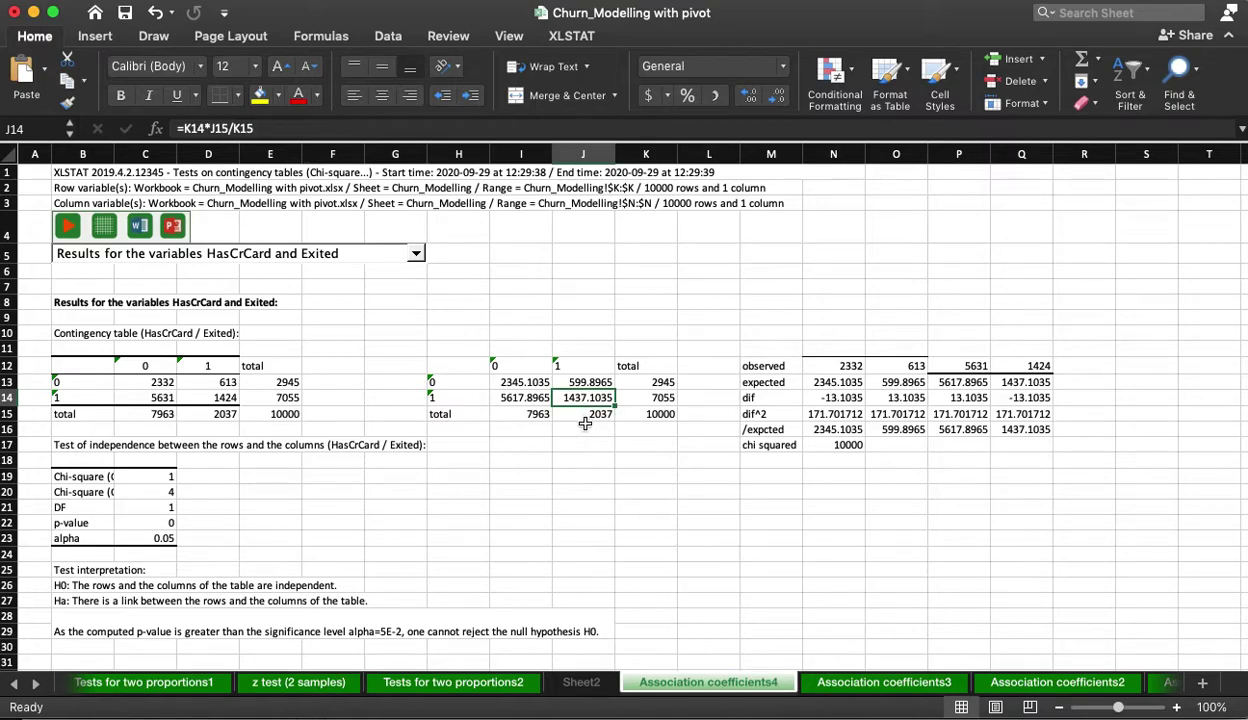
pyautogui.click(846, 428)
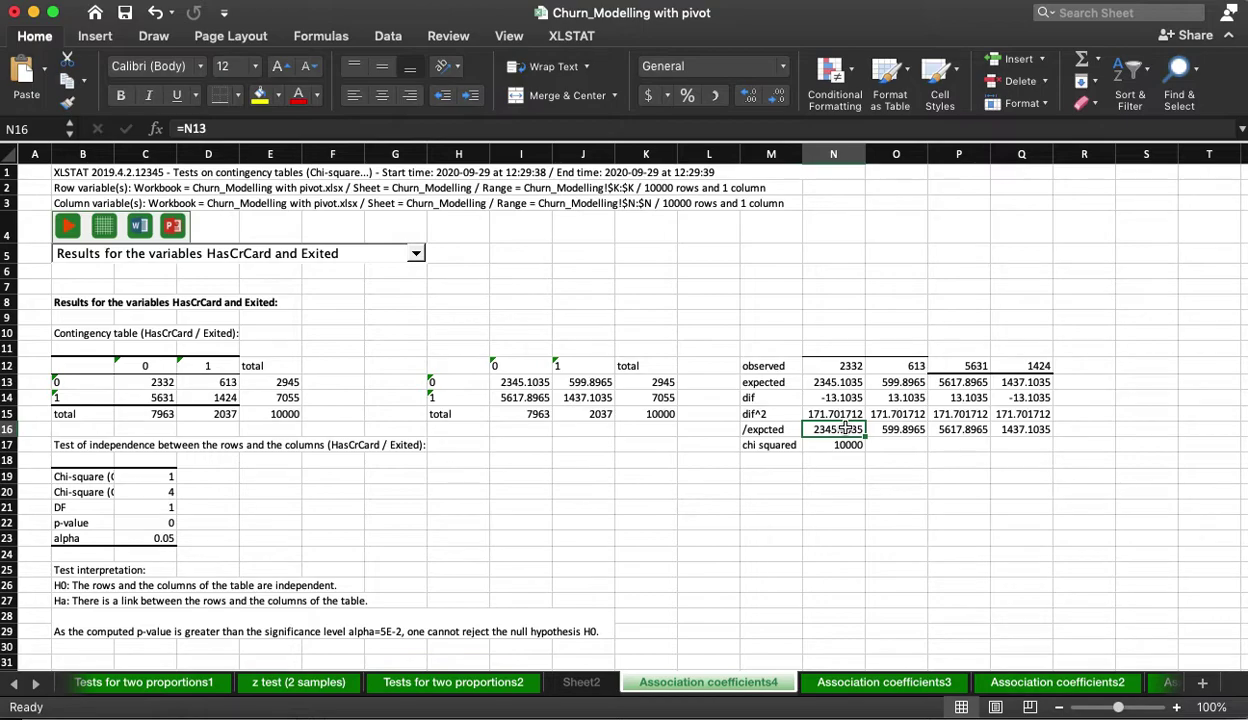
pyautogui.press('Right')
pyautogui.press('Right')
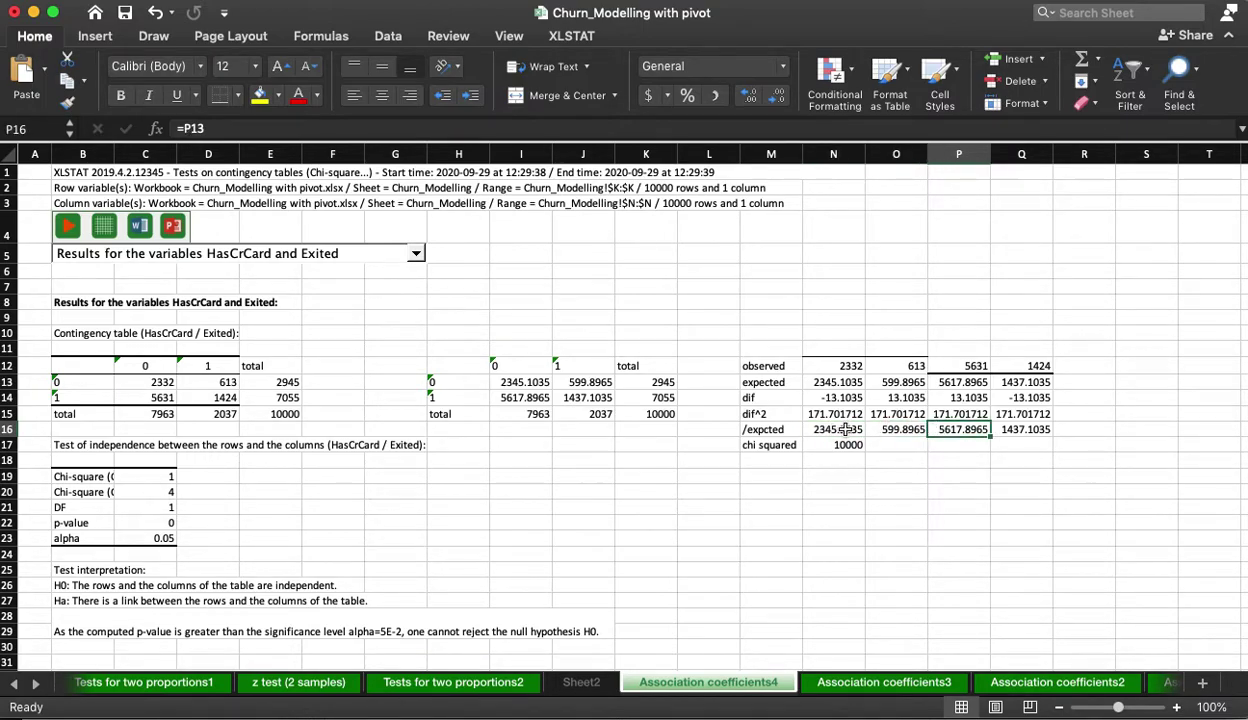
pyautogui.click(846, 429)
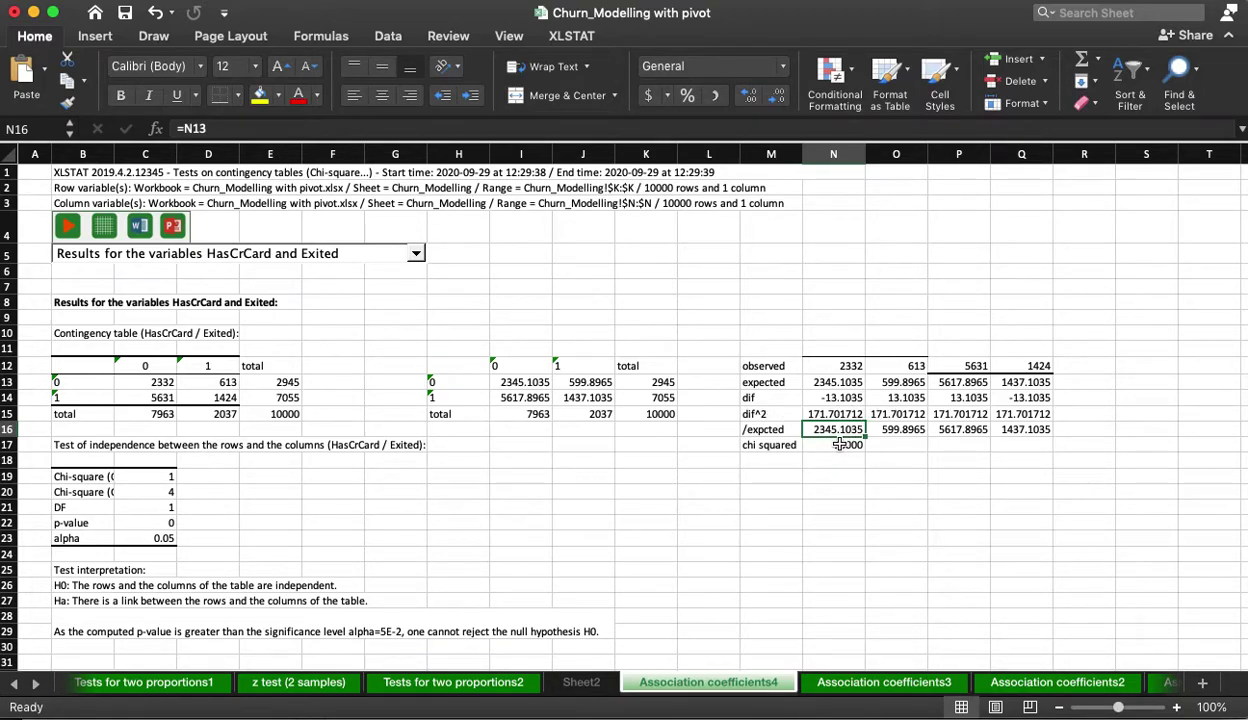
pyautogui.write('=')
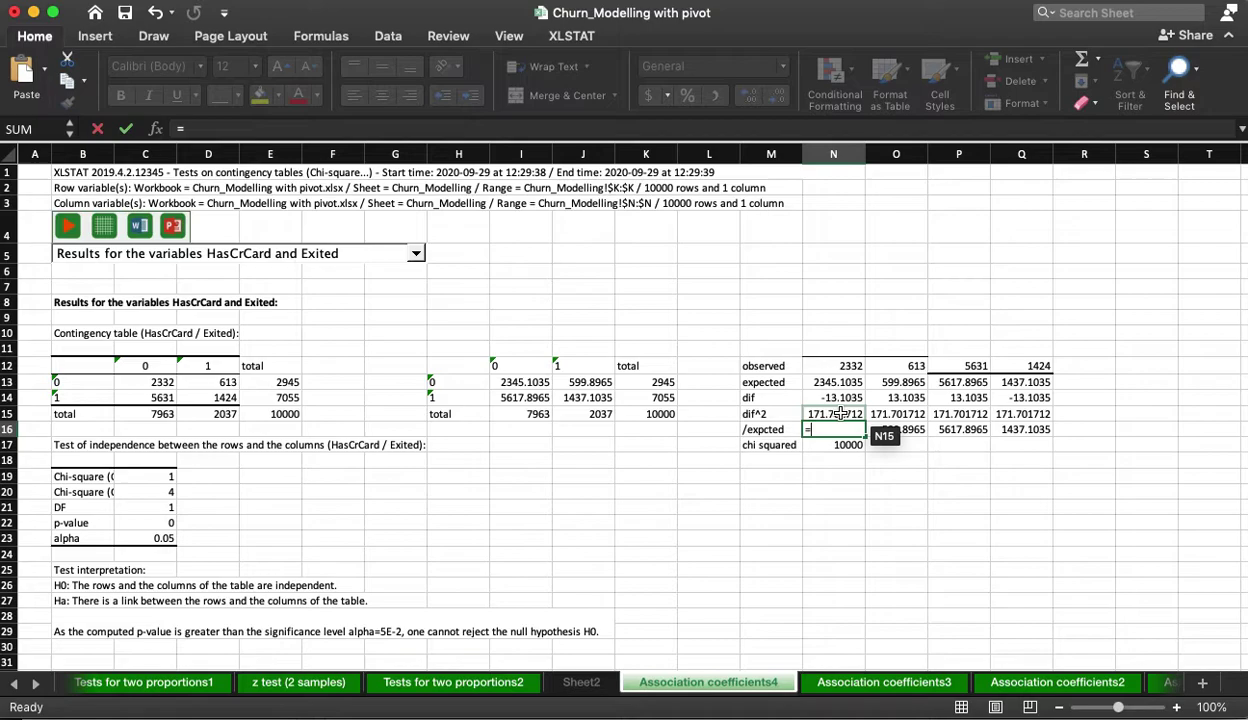
pyautogui.click(838, 413)
pyautogui.write('/')
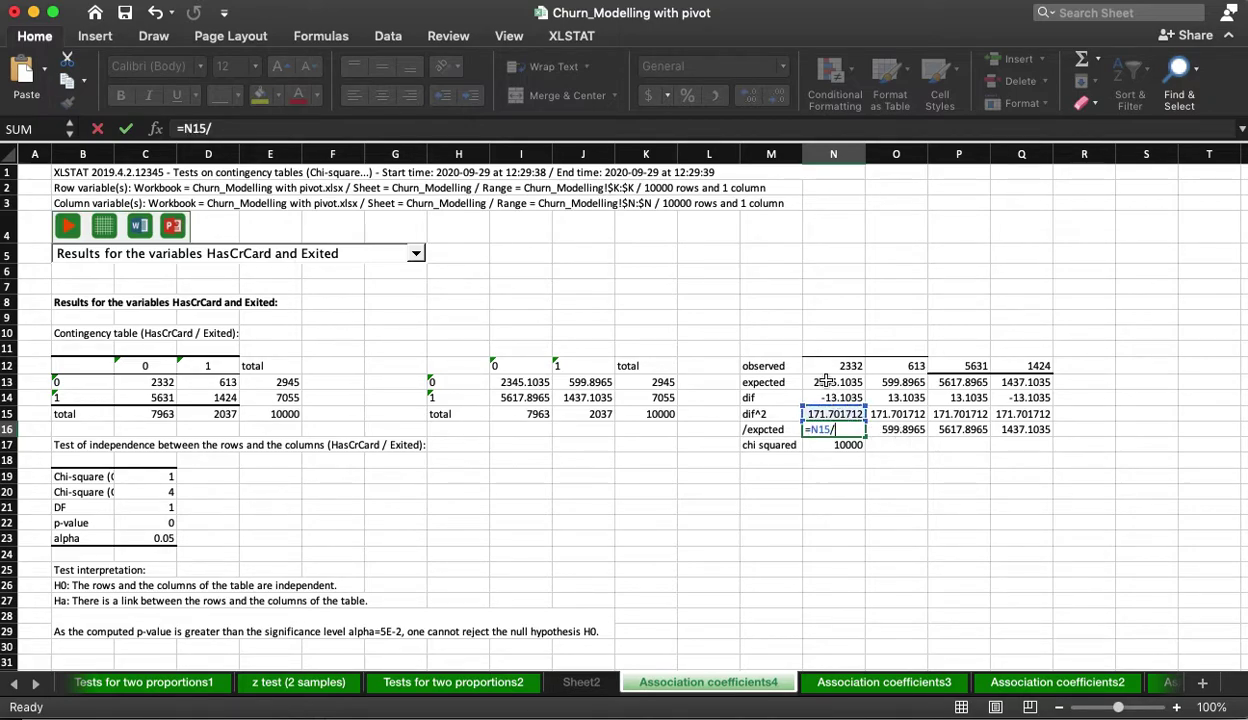
pyautogui.click(835, 382)
pyautogui.press('Return')
# Step: Fill the corrected /expcted formula from N16 across to Q16 and check the chi squared sum in N17
pyautogui.click(835, 423)
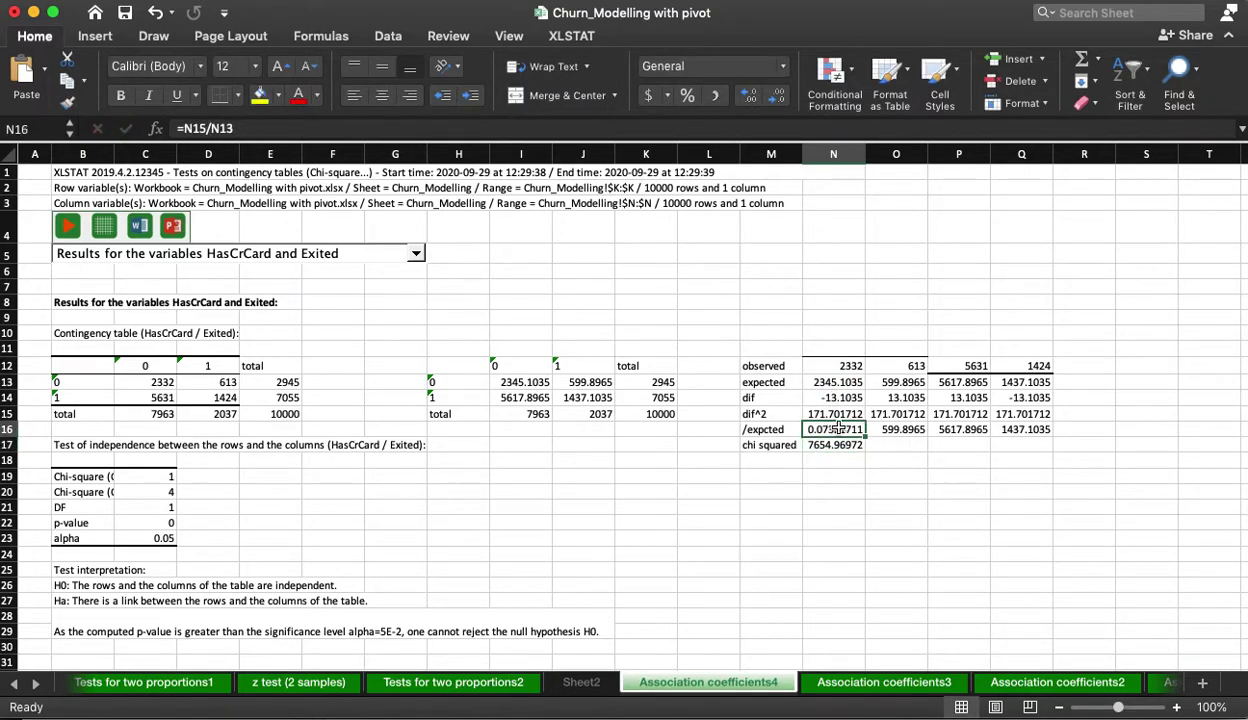
pyautogui.moveTo(896, 445); pyautogui.dragTo(958, 429)
pyautogui.click(826, 428)
pyautogui.moveTo(864, 437); pyautogui.dragTo(1030, 434)
pyautogui.click(935, 475)
pyautogui.click(818, 445)
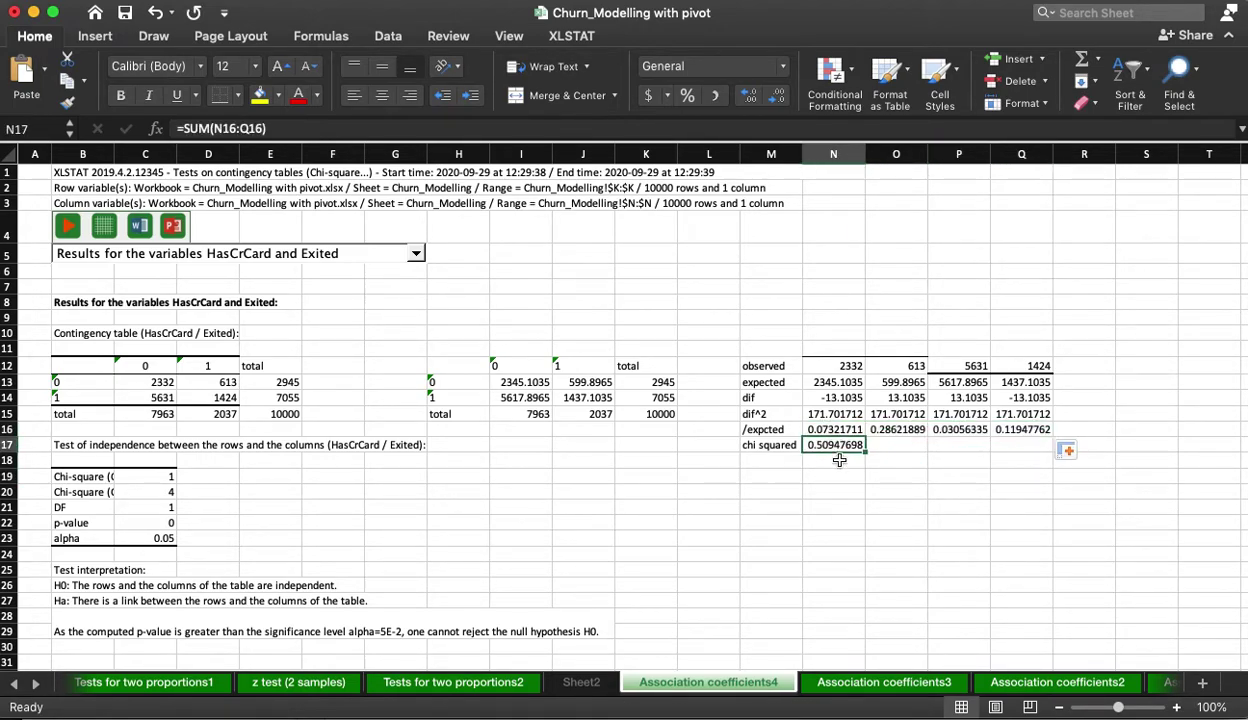
# Step: Display the observed chi-square value in C19 with seven decimal places
pyautogui.click(150, 477)
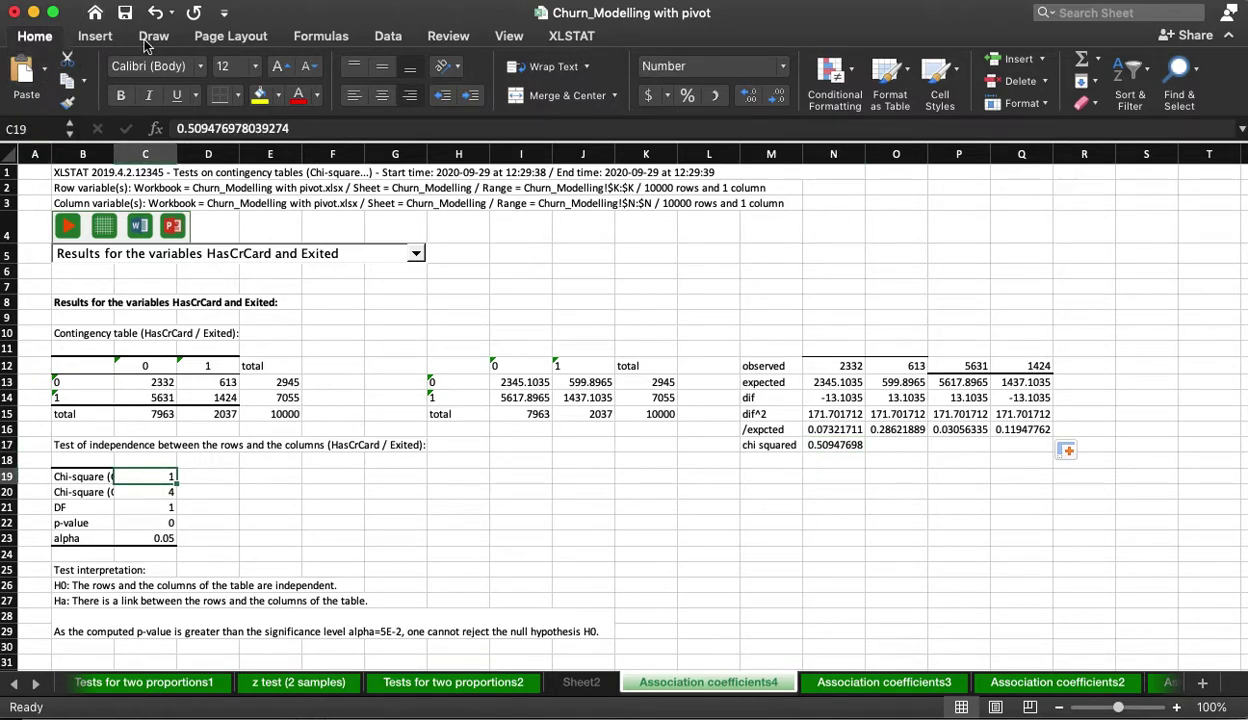
pyautogui.click(750, 97)
pyautogui.click(751, 97)
pyautogui.click(751, 97)
pyautogui.click(751, 97)
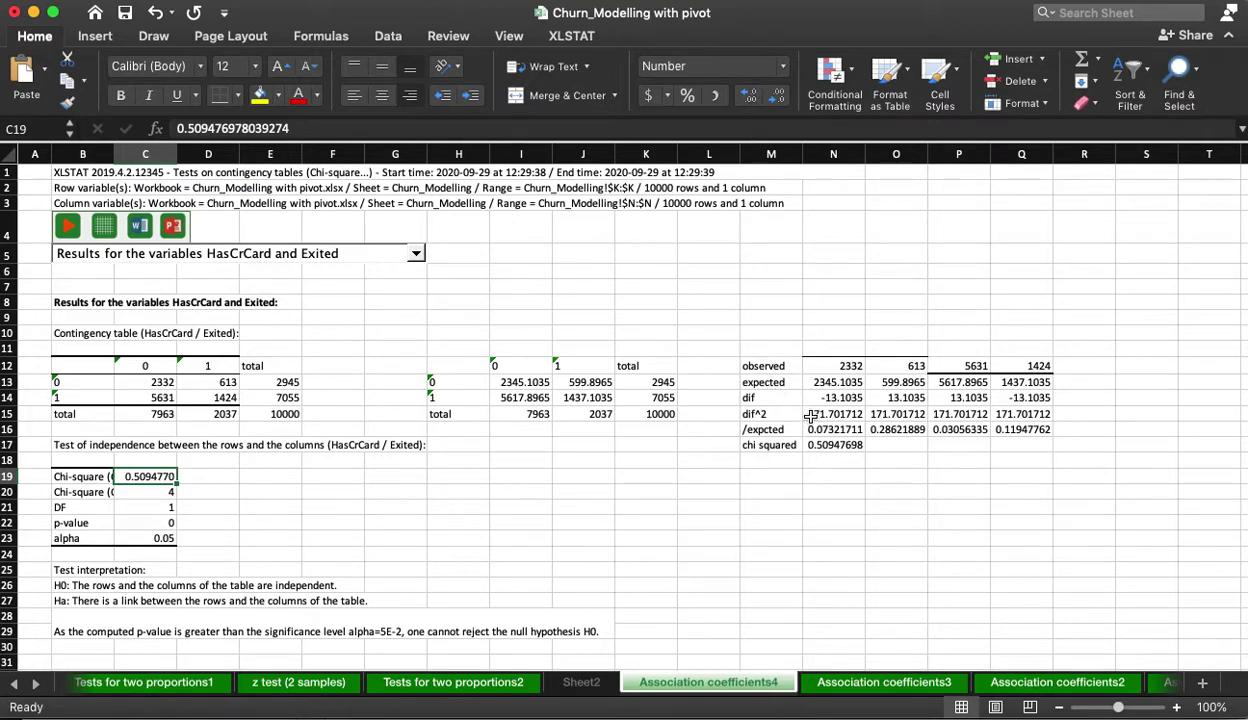
# Step: Copy the hand-calculated chi squared from N17 and paste it into D19 as values only
pyautogui.click(835, 449)
pyautogui.press('cmd+c')
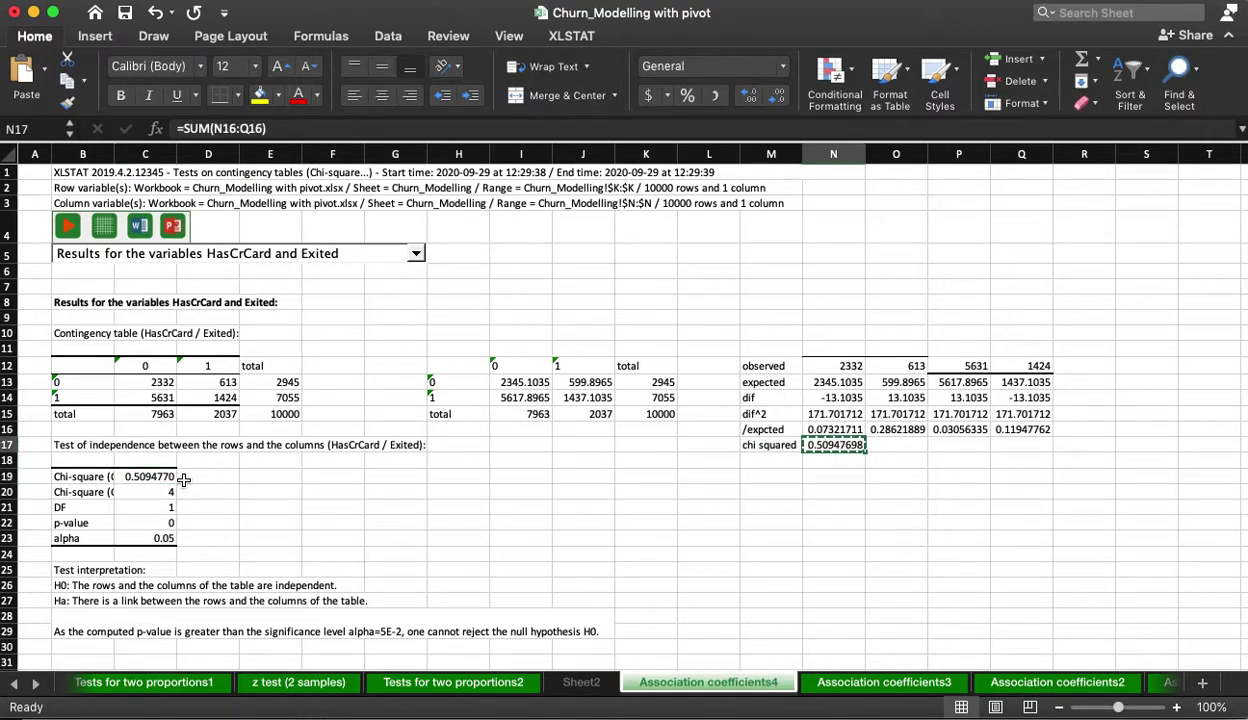
pyautogui.click(195, 468)
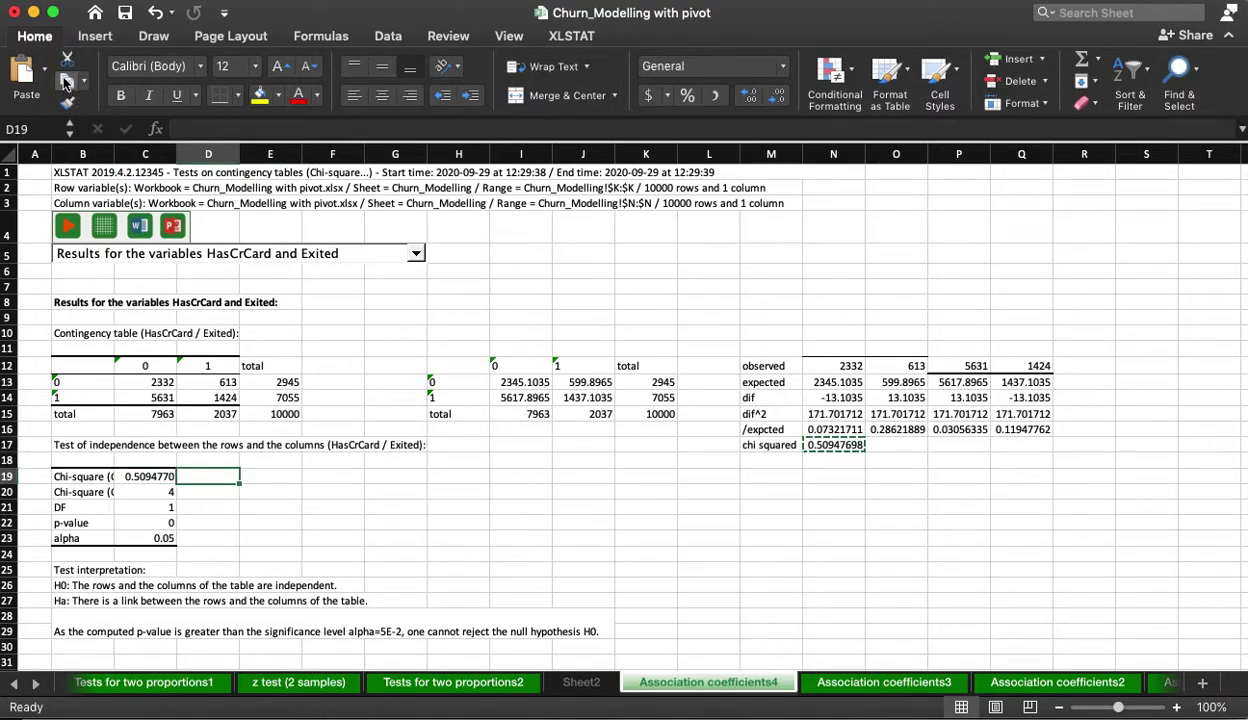
pyautogui.click(45, 68)
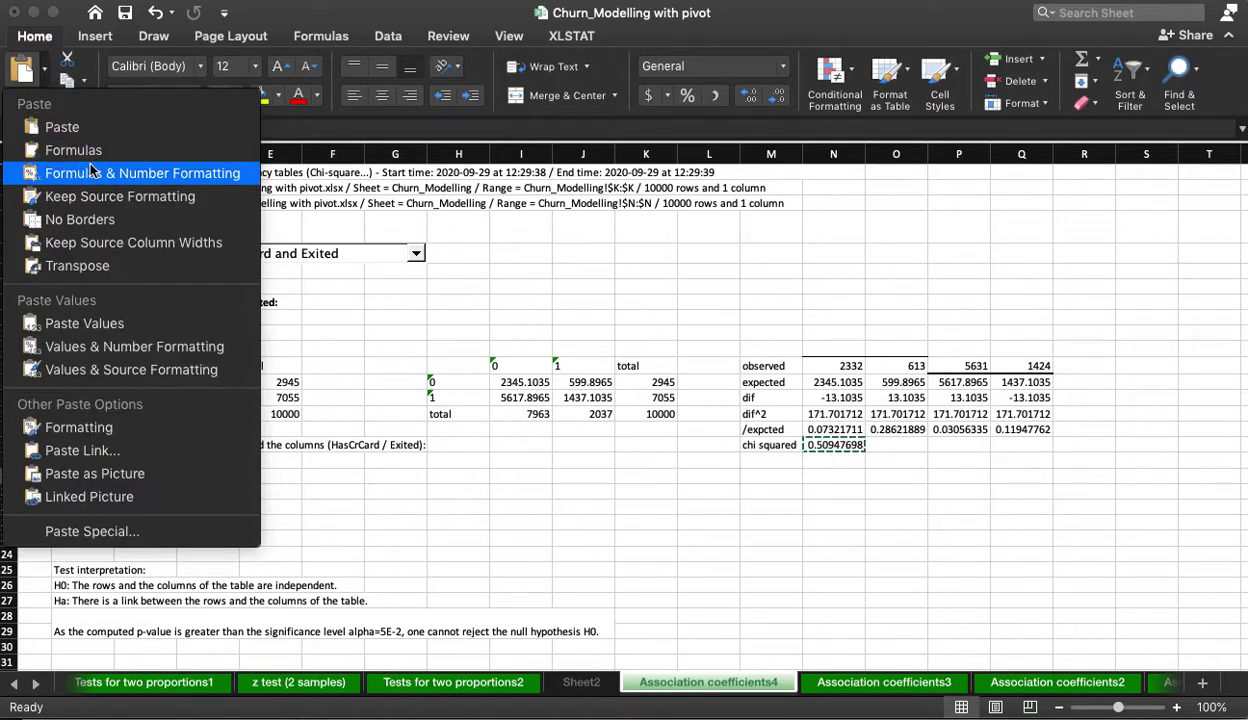
pyautogui.click(112, 320)
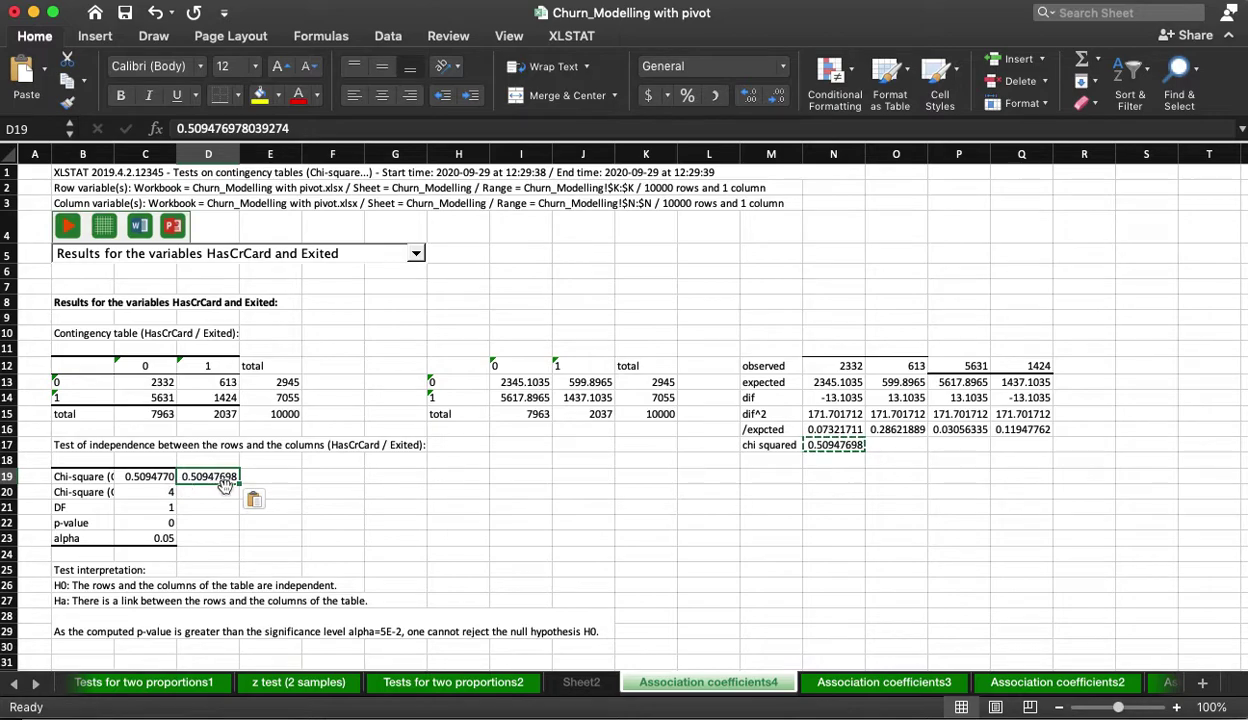
# Step: Examine the full-precision observed chi-square, critical chi-square, DF and p-value in C19:C22 against the pasted value in D19
pyautogui.click(128, 475)
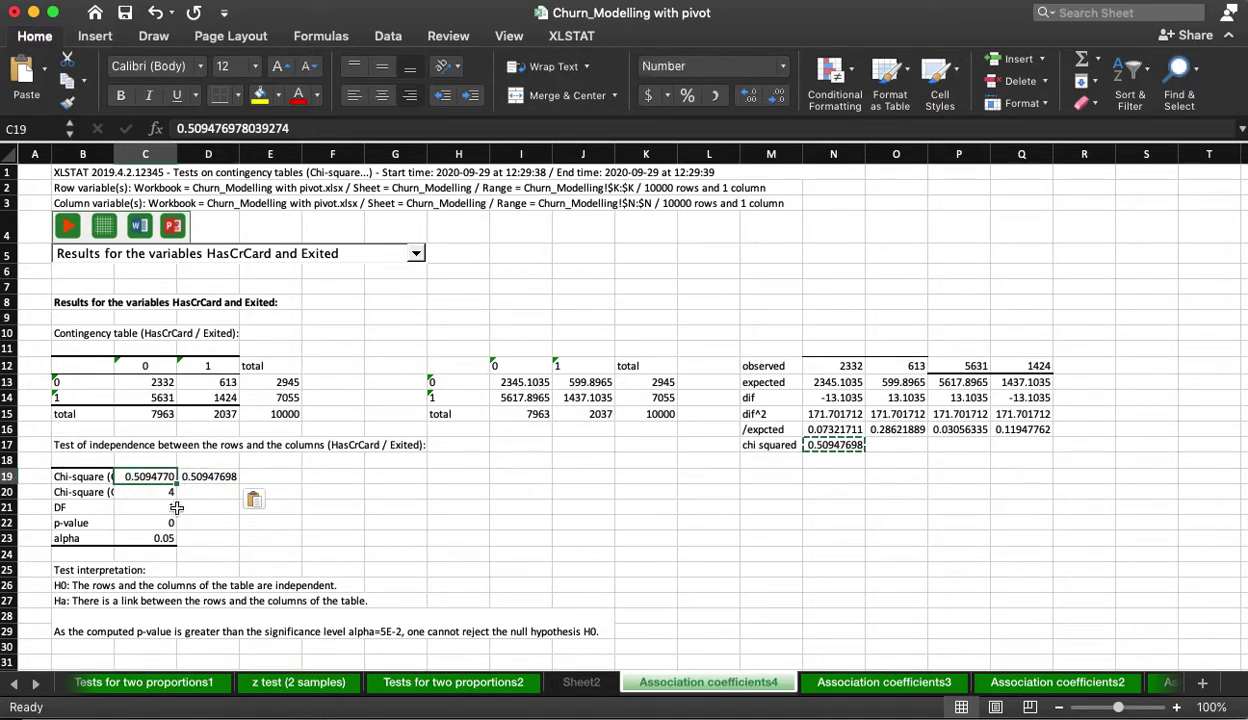
pyautogui.click(157, 492)
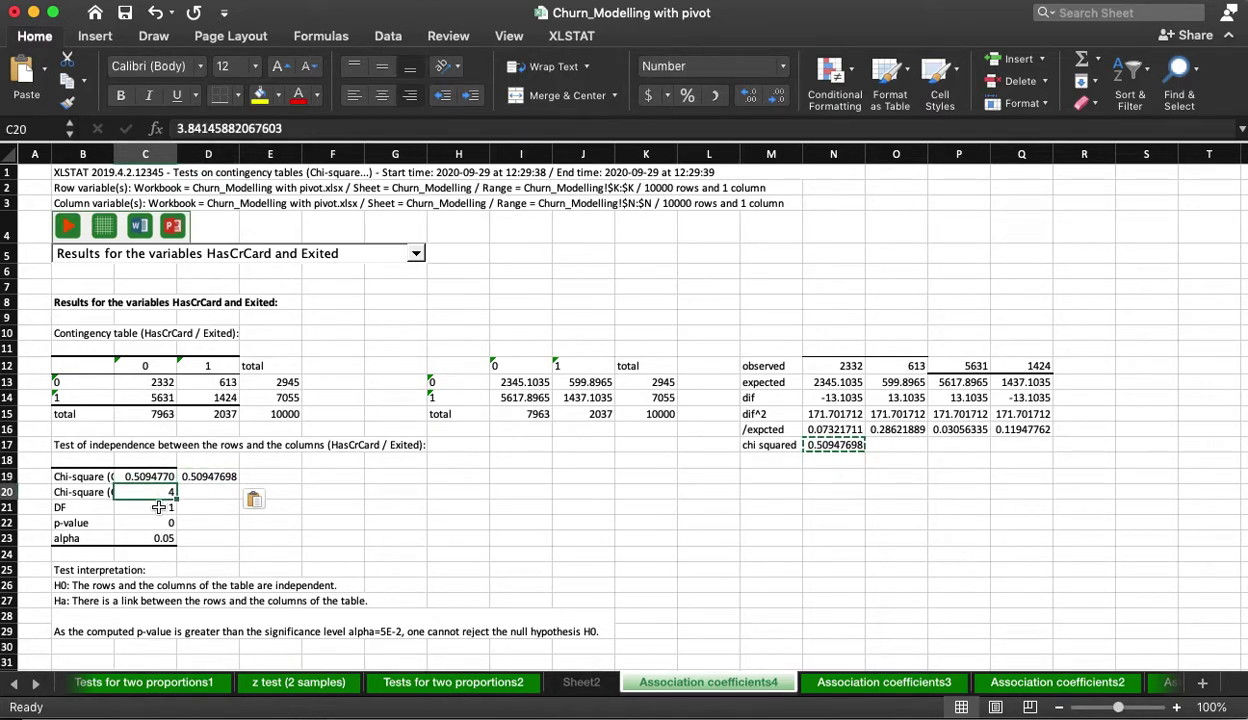
pyautogui.click(162, 507)
pyautogui.click(167, 524)
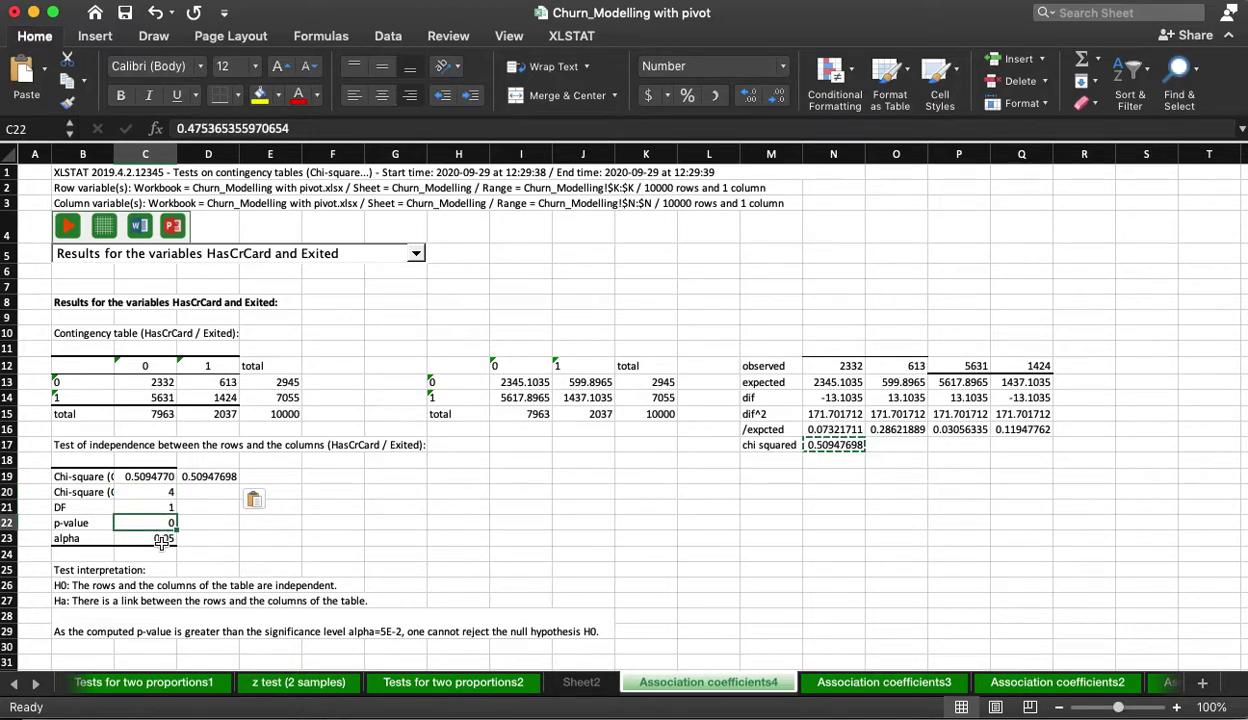
pyautogui.click(185, 480)
pyautogui.click(185, 521)
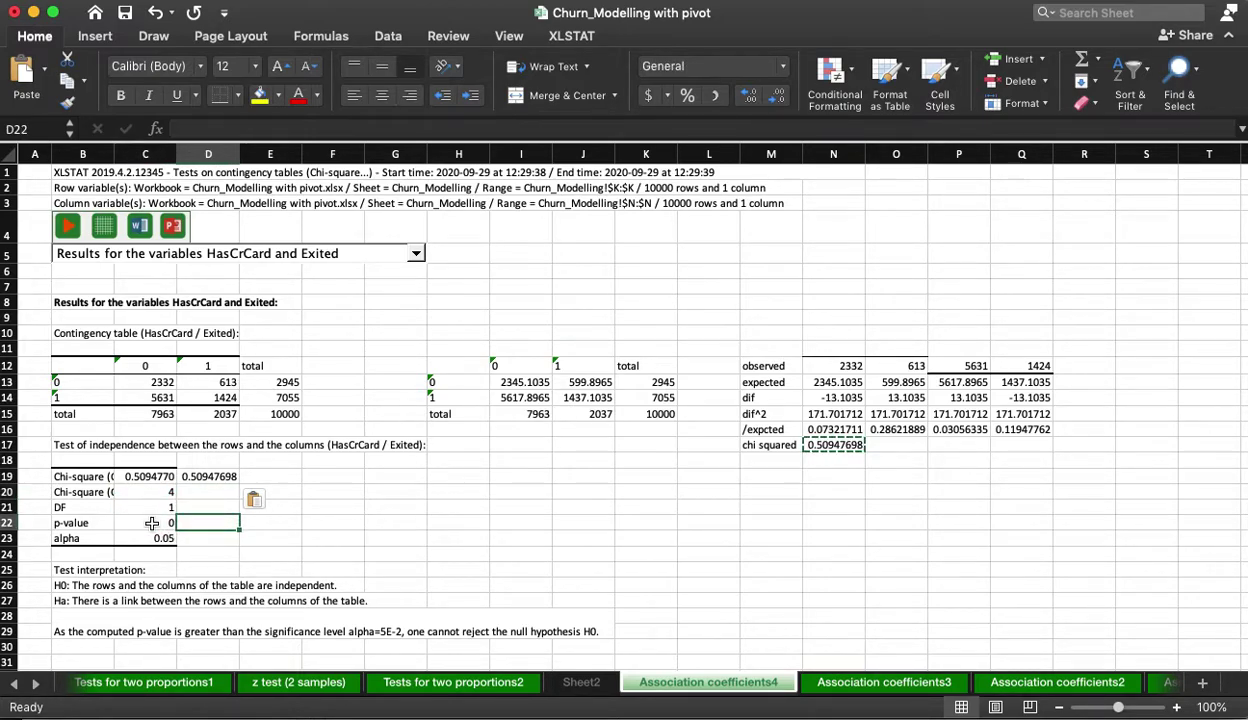
# Step: Display the XLSTAT critical chi-square, DF and p-value in C20:C22 with six decimal places
pyautogui.click(152, 523)
pyautogui.moveTo(160, 492); pyautogui.dragTo(160, 522)
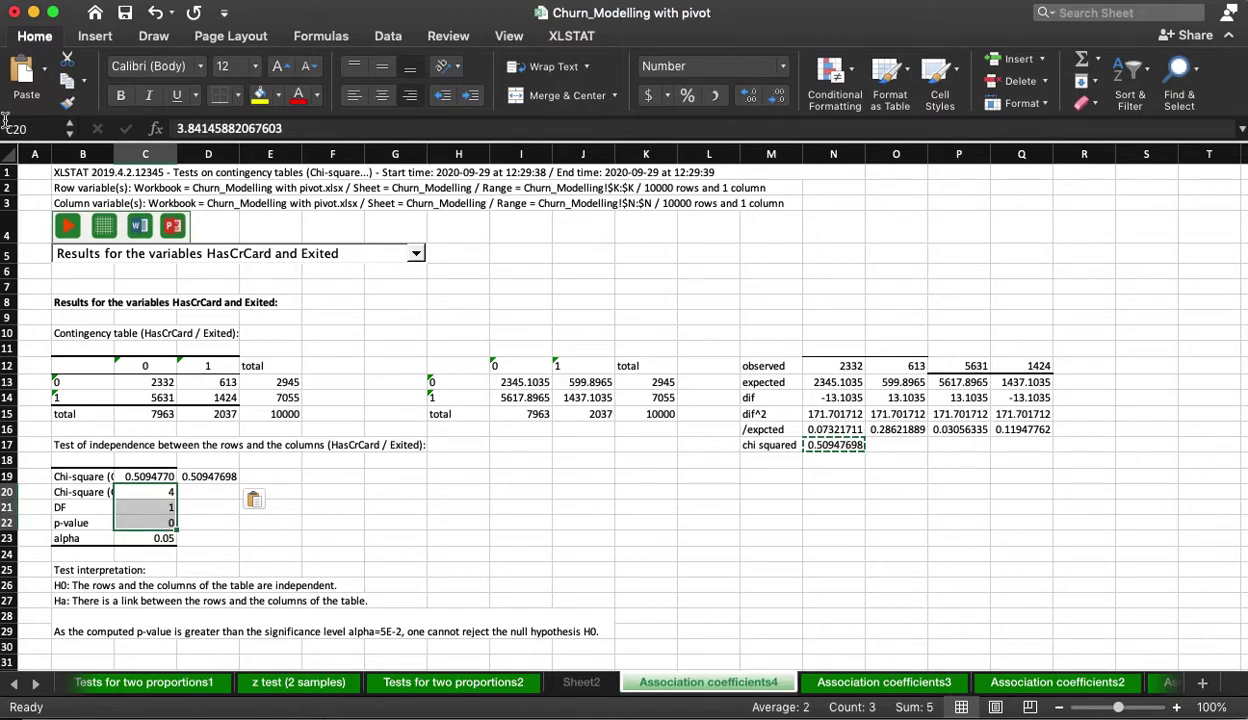
pyautogui.click(752, 98)
pyautogui.click(752, 98)
pyautogui.click(752, 98)
pyautogui.click(752, 98)
pyautogui.click(752, 98)
pyautogui.click(752, 98)
# Step: Calculate the critical chi-square in D20 with =CHISQ.INV(.95, 1) and enter 1 as the DF in D21
pyautogui.click(205, 488)
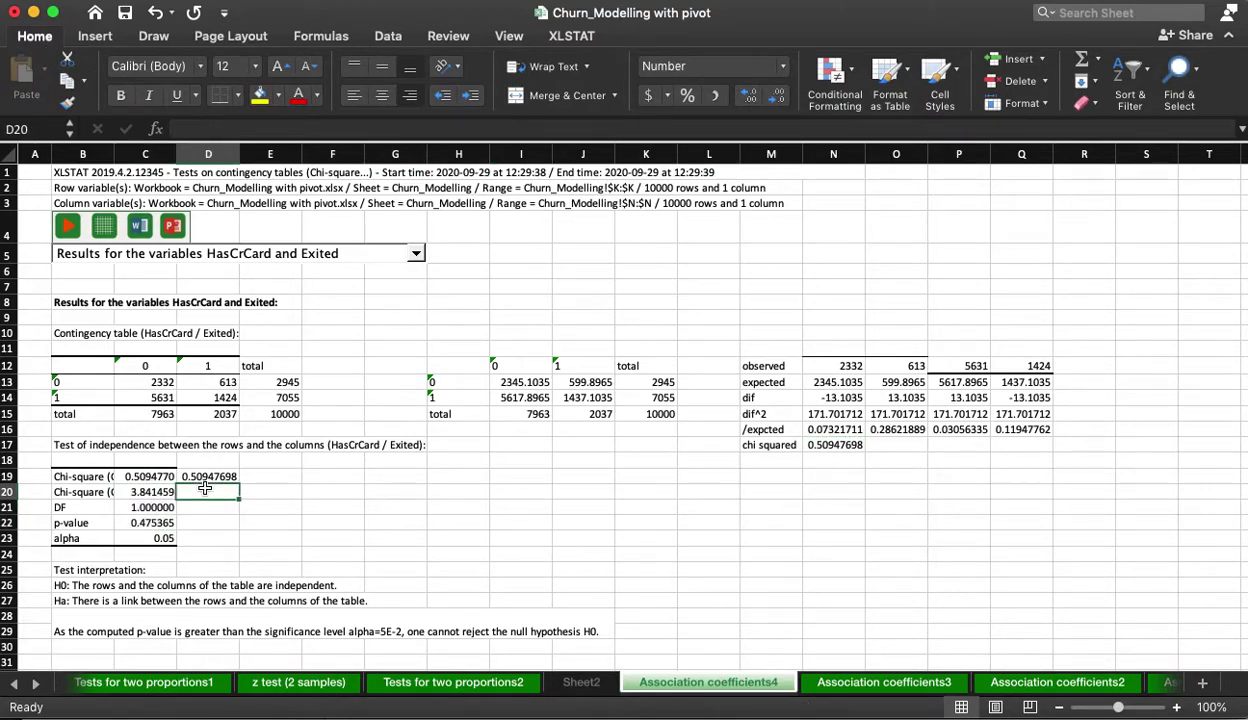
pyautogui.write('=')
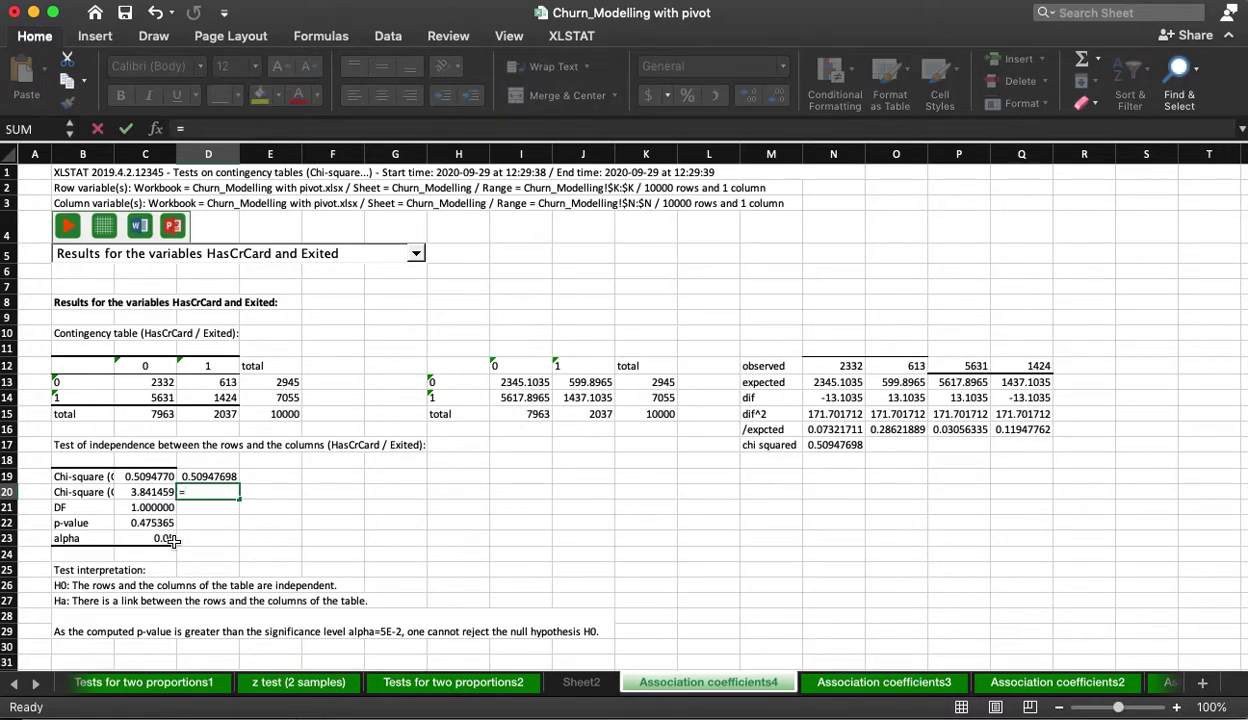
pyautogui.write('chi')
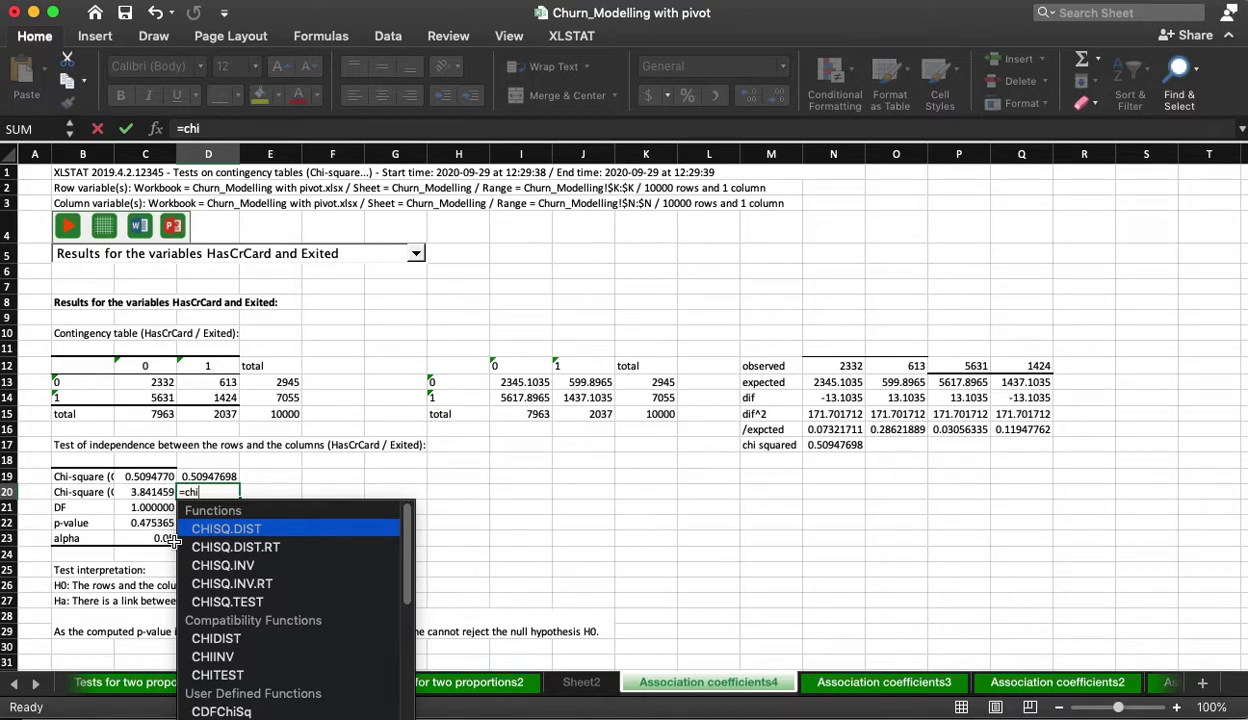
pyautogui.write('sq.inv(.9')
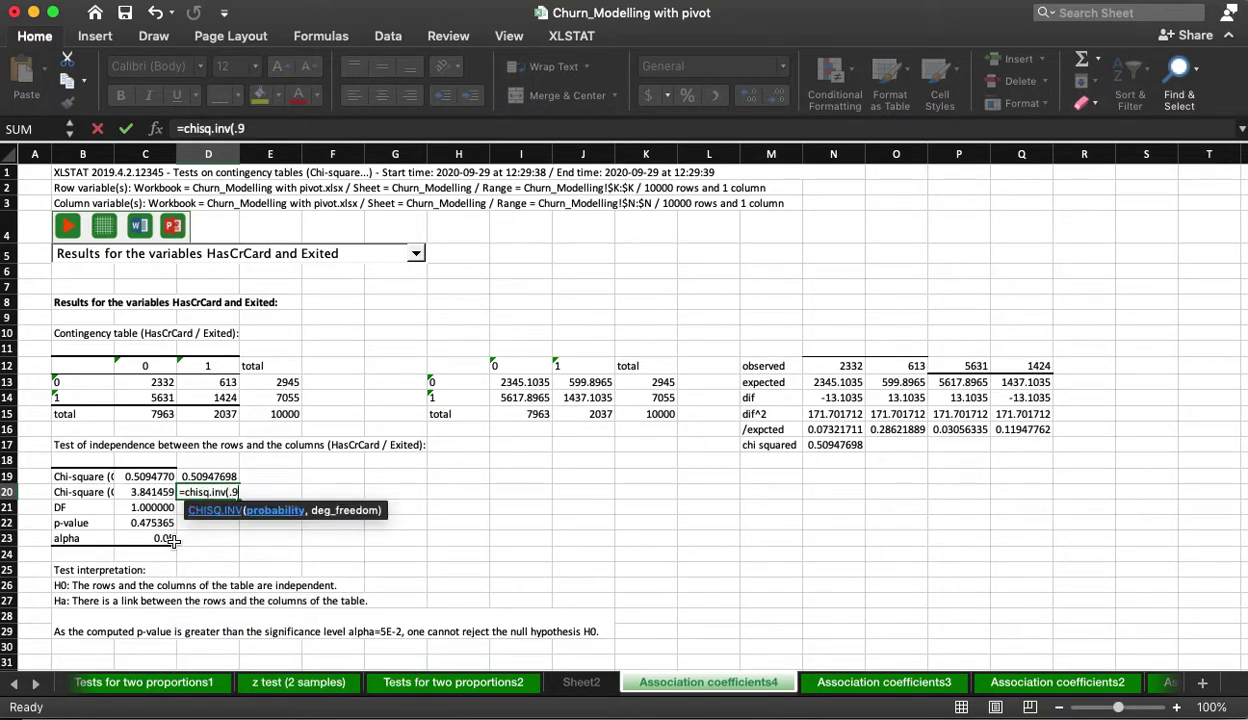
pyautogui.write('5, 1)')
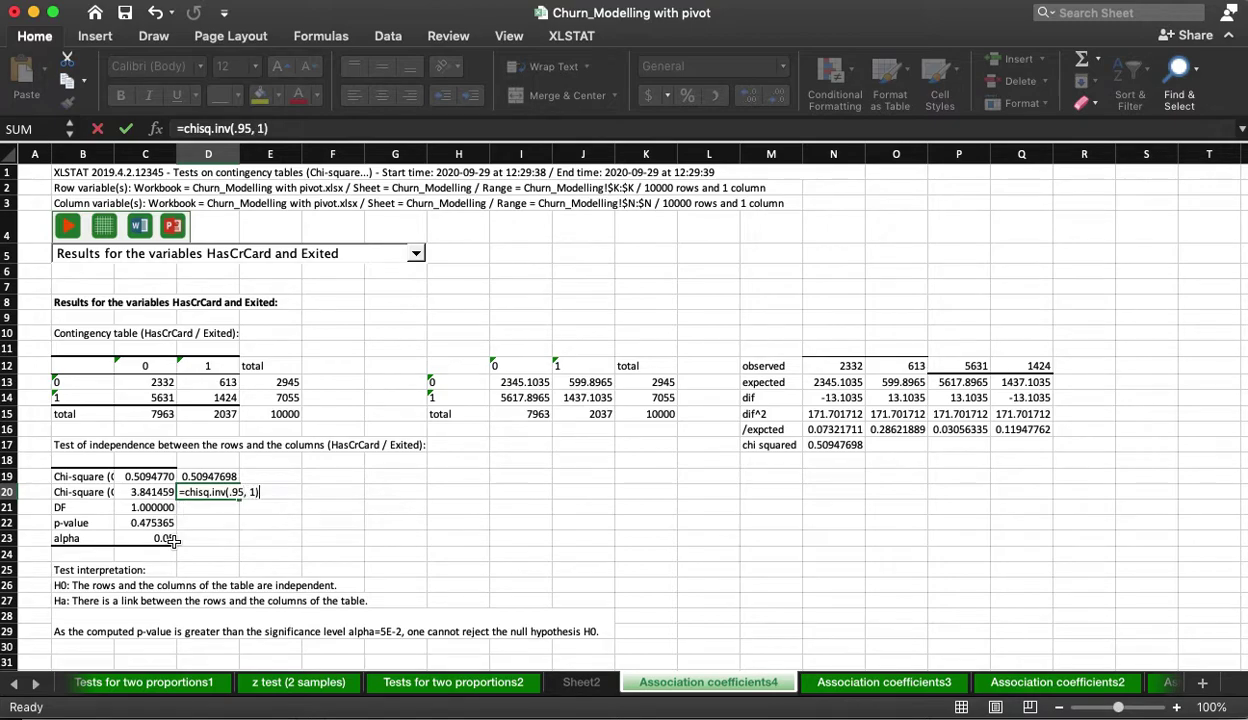
pyautogui.press('Return')
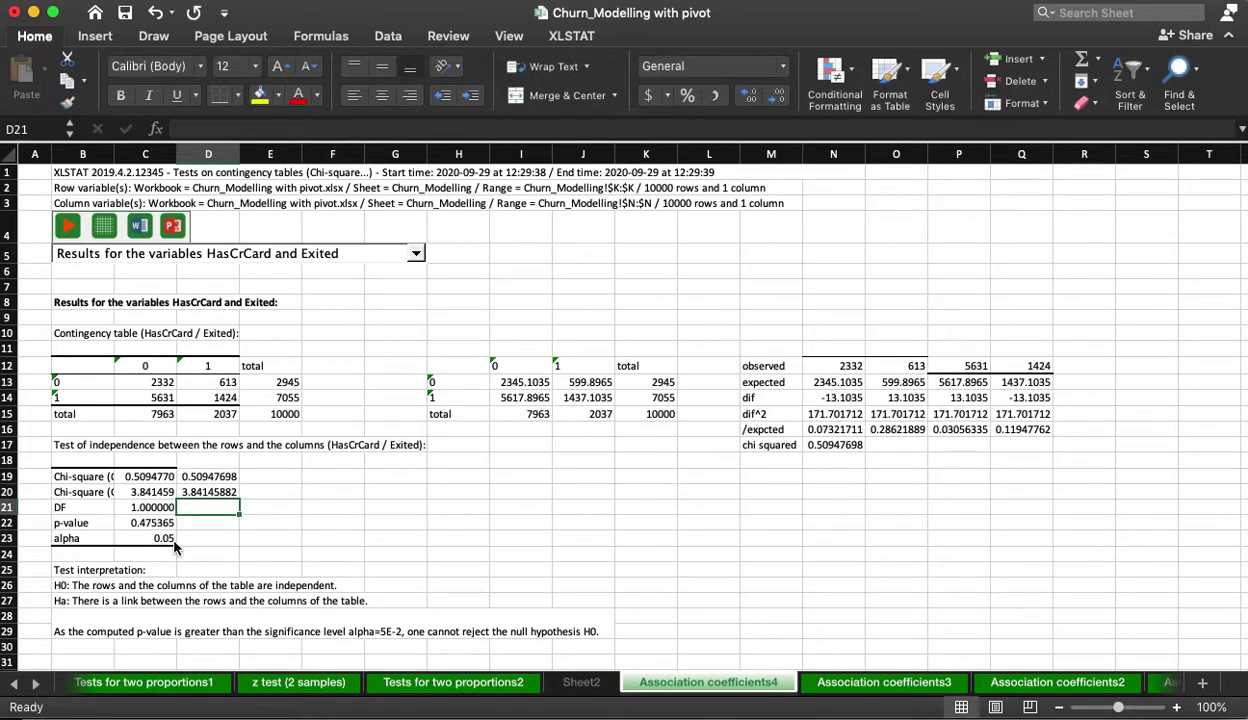
pyautogui.write('1')
pyautogui.press('Return')
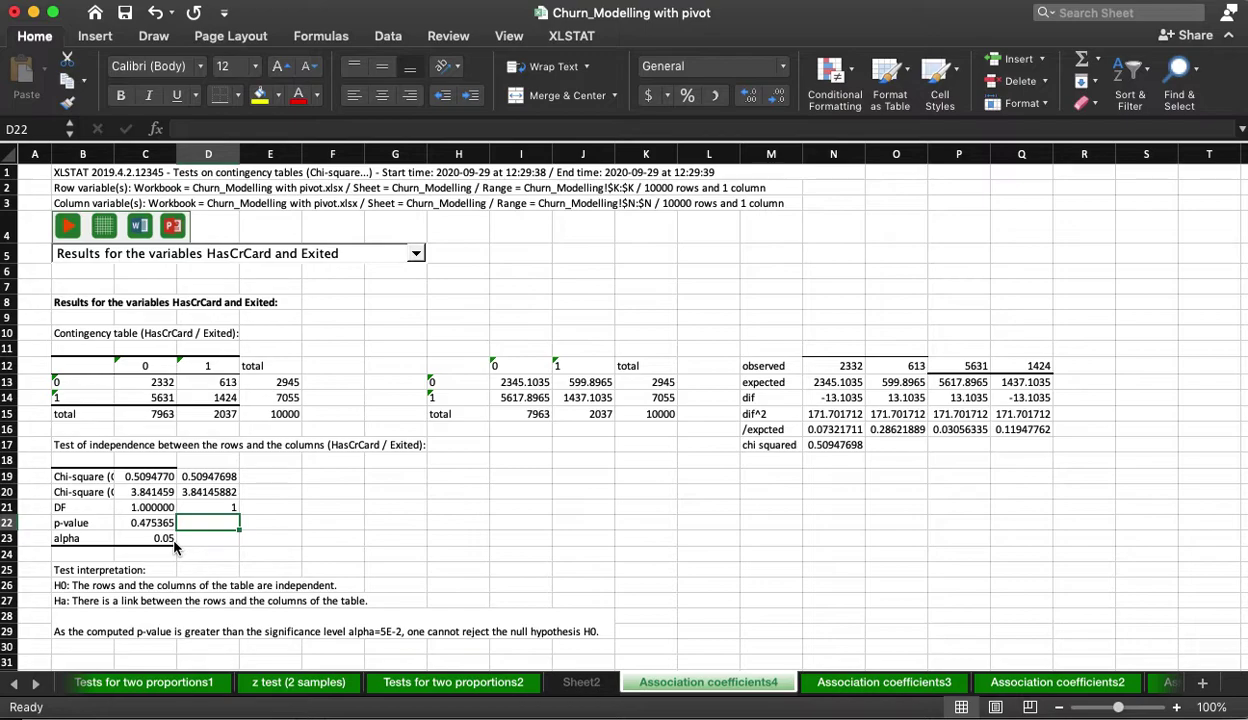
# Step: Enter the p-value formula =CHISQ.DIST(D19,D21,FALSE) in D22
pyautogui.write('=')
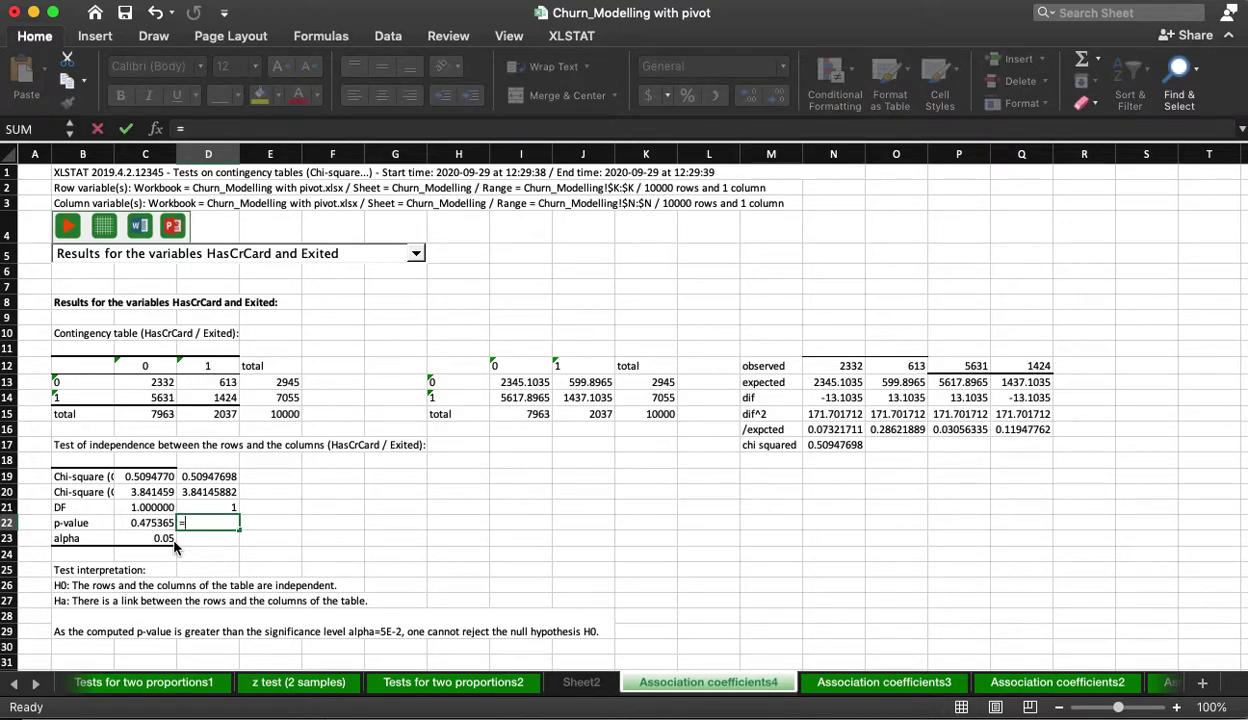
pyautogui.write('chi')
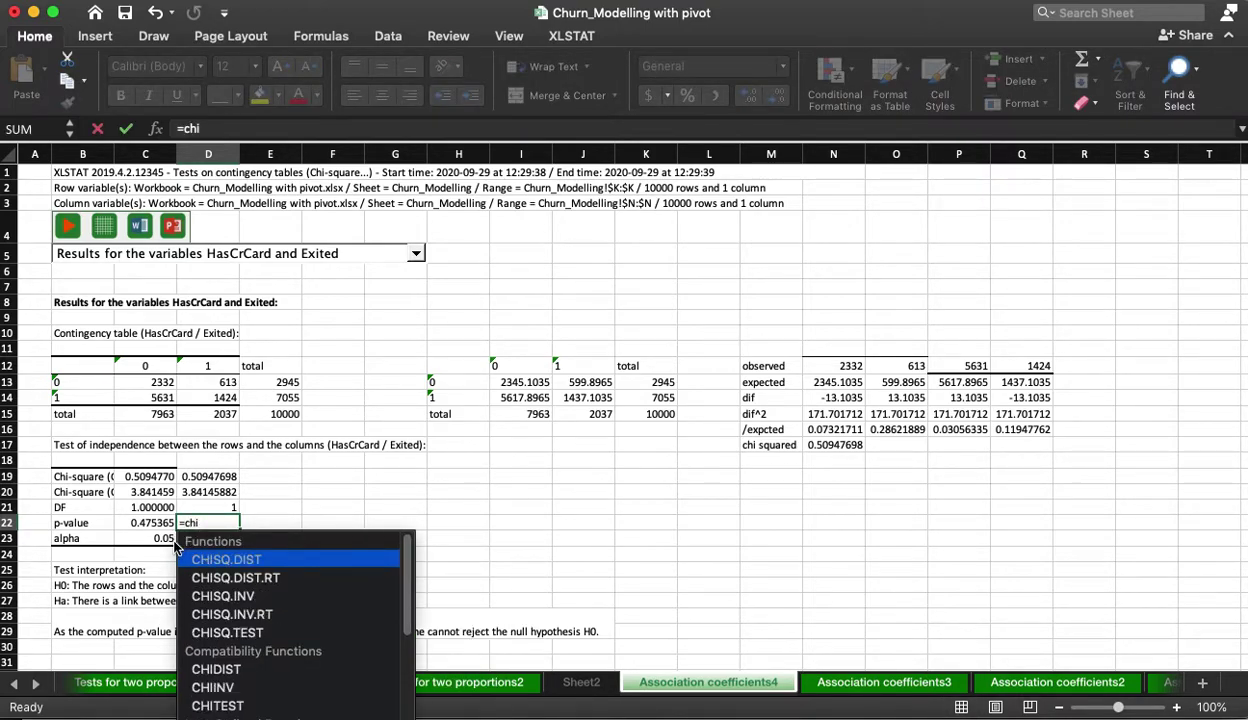
pyautogui.write('sq.dist')
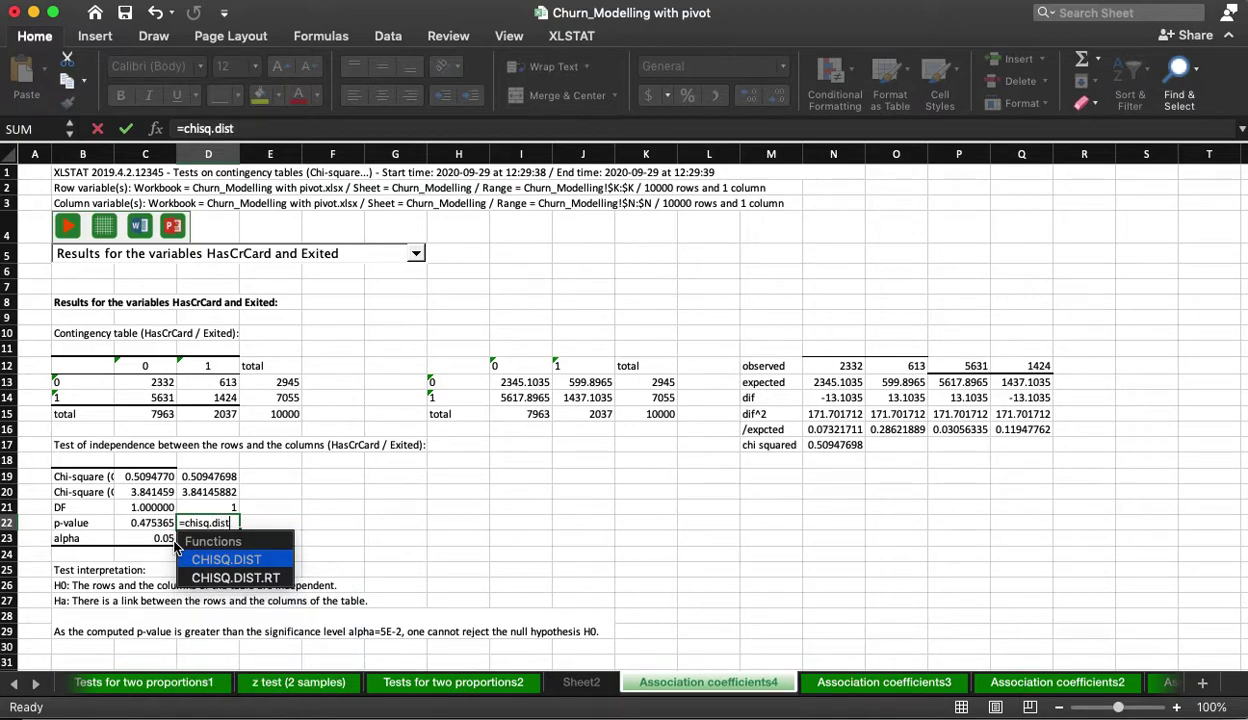
pyautogui.write('(')
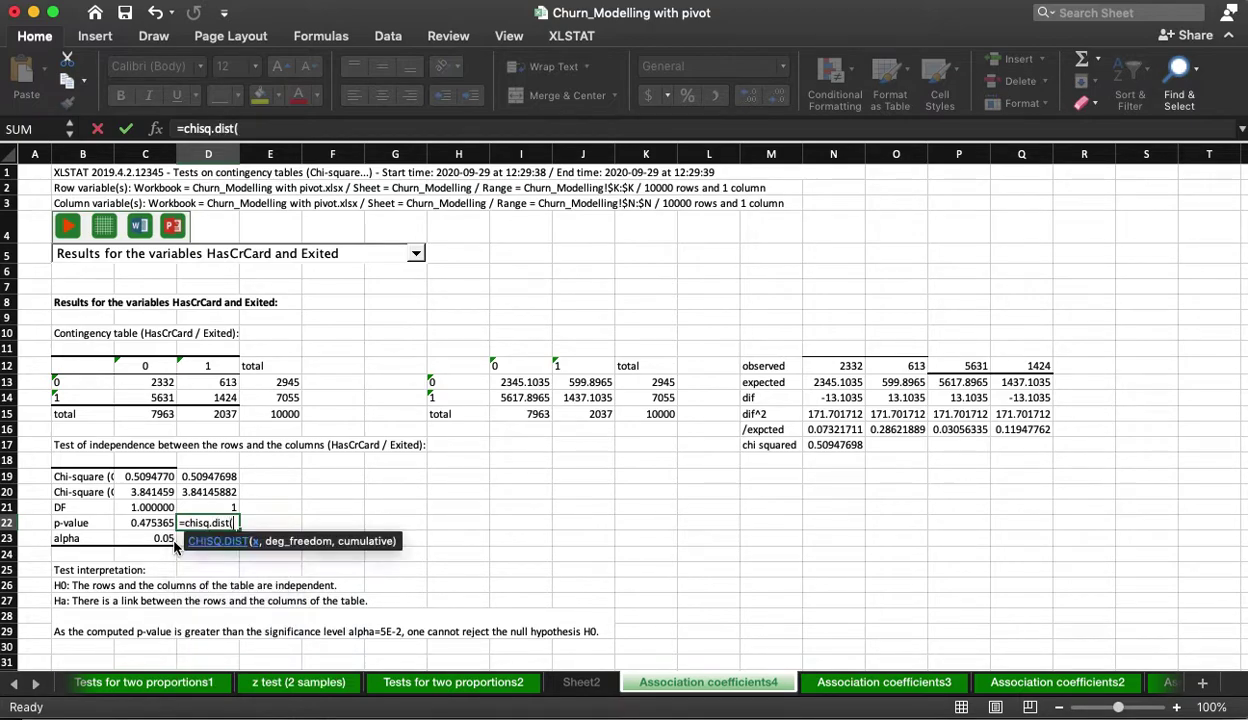
pyautogui.click(191, 474)
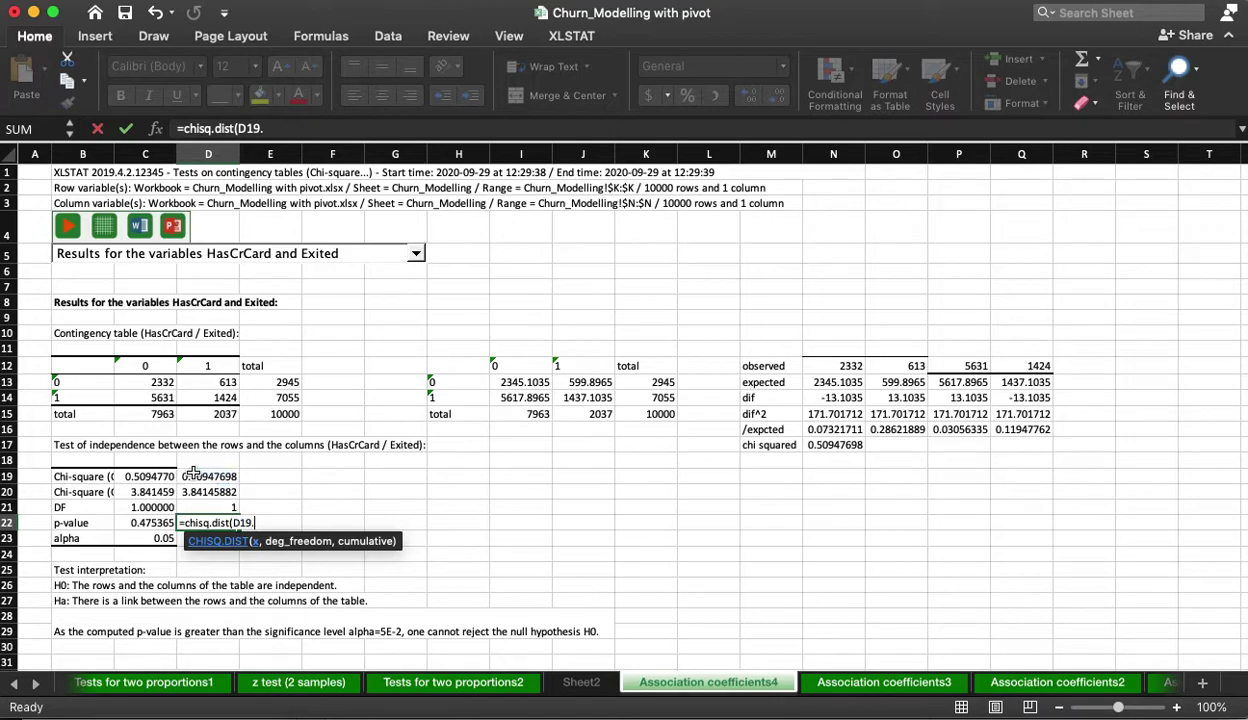
pyautogui.write(',')
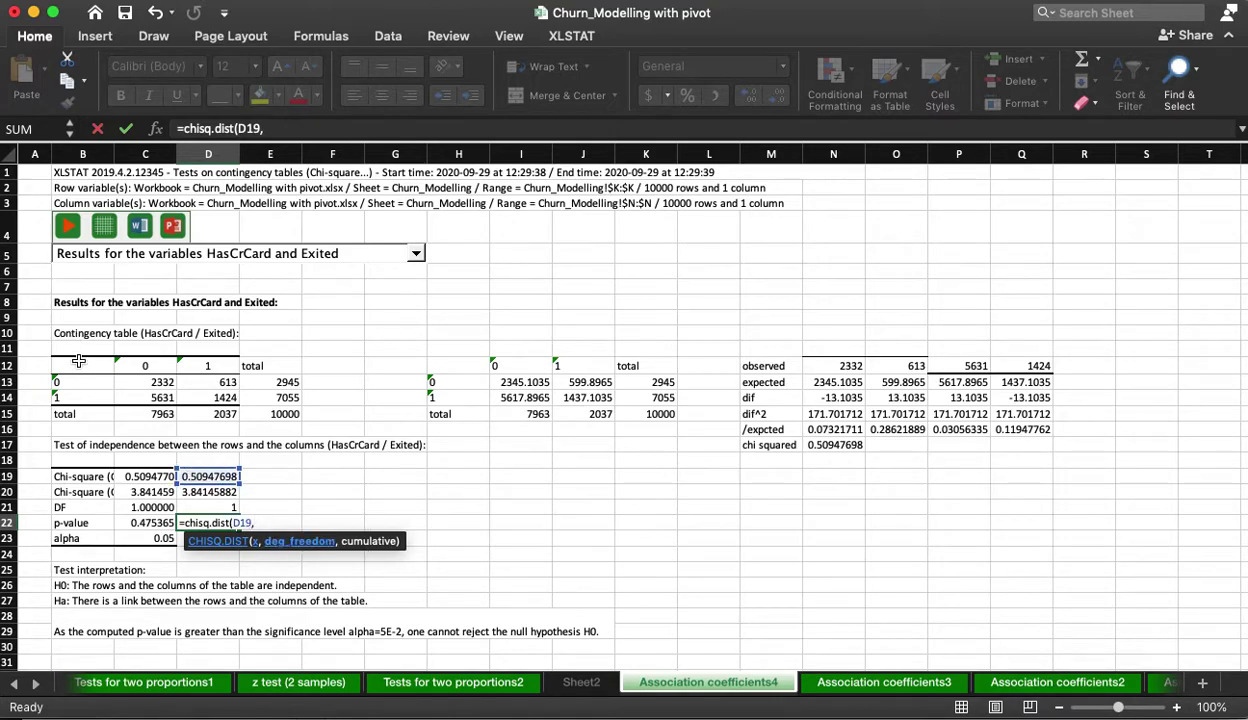
pyautogui.click(213, 512)
pyautogui.write(',fal')
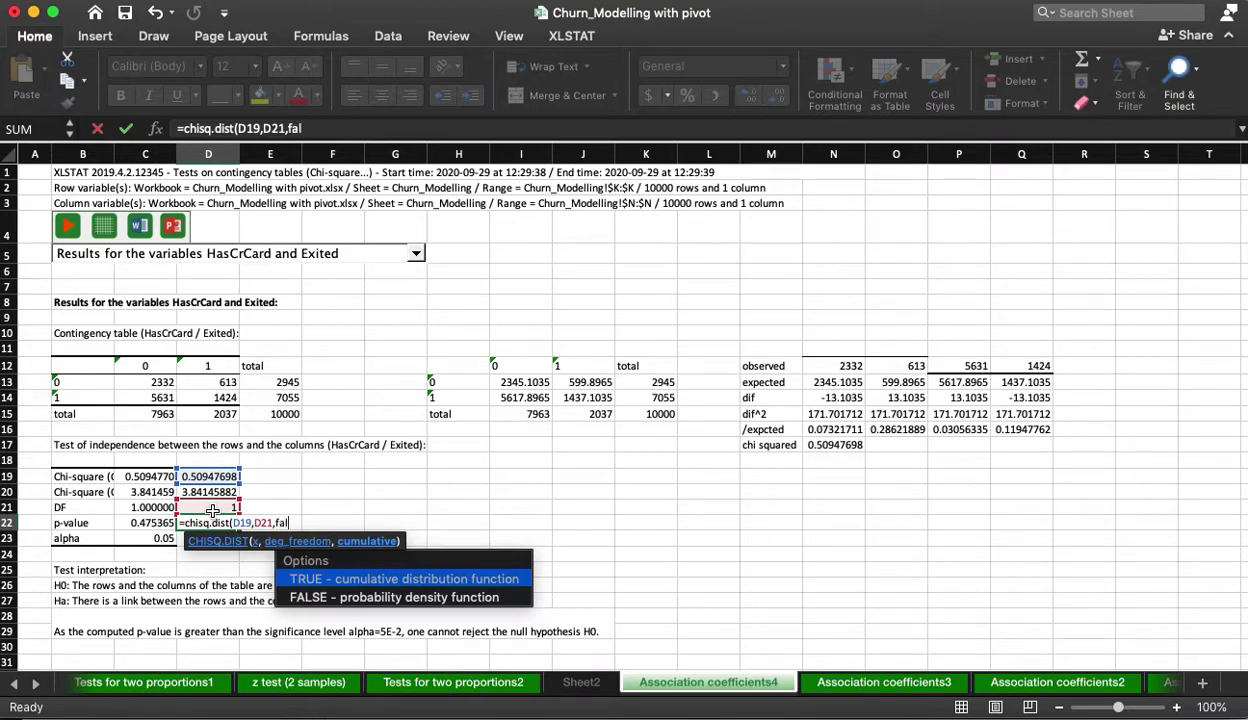
pyautogui.write('se)')
pyautogui.press('Return')
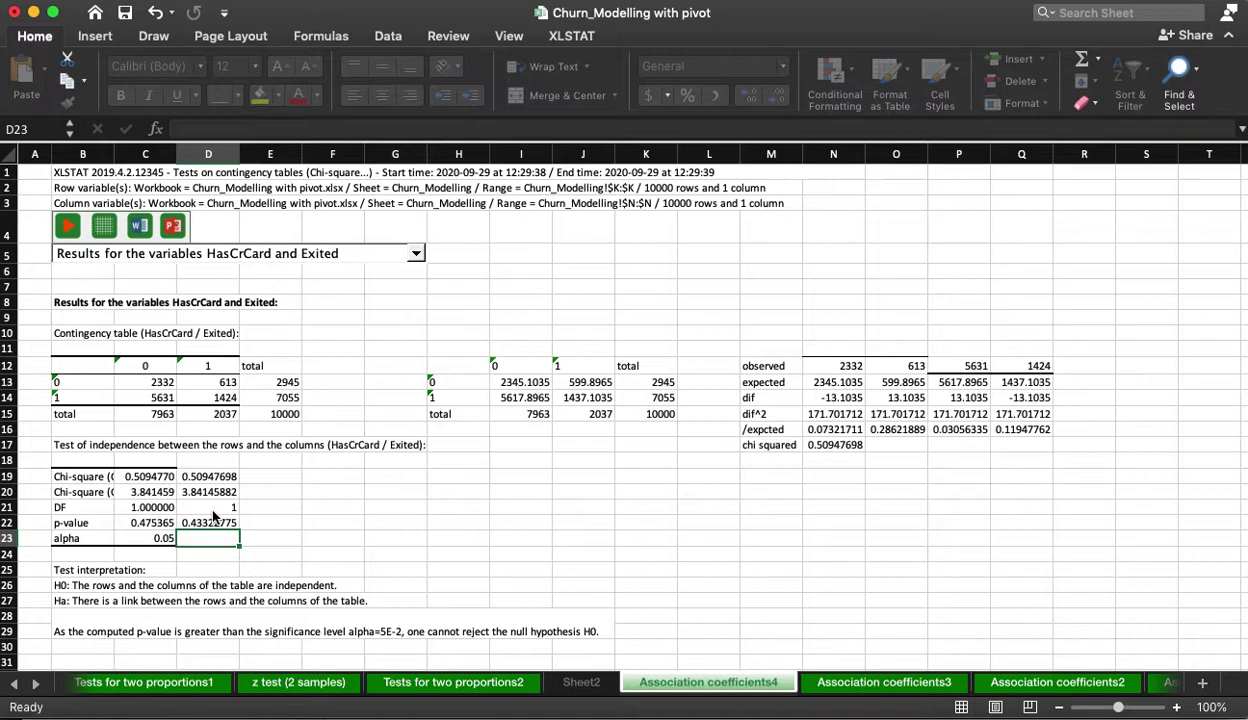
# Step: Compare the p-values in C22 and D22 and change the cumulative argument of the D22 formula to TRUE
pyautogui.click(220, 521)
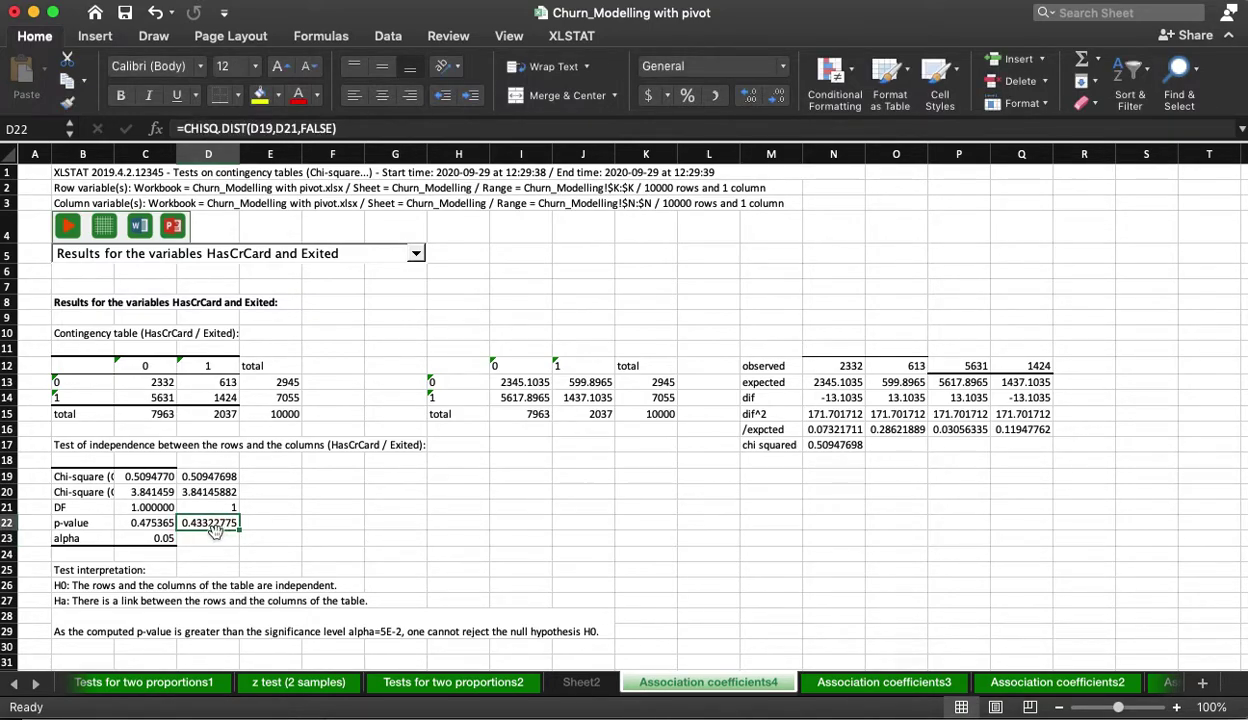
pyautogui.click(153, 517)
pyautogui.click(205, 522)
pyautogui.click(318, 129)
pyautogui.write('TRUE')
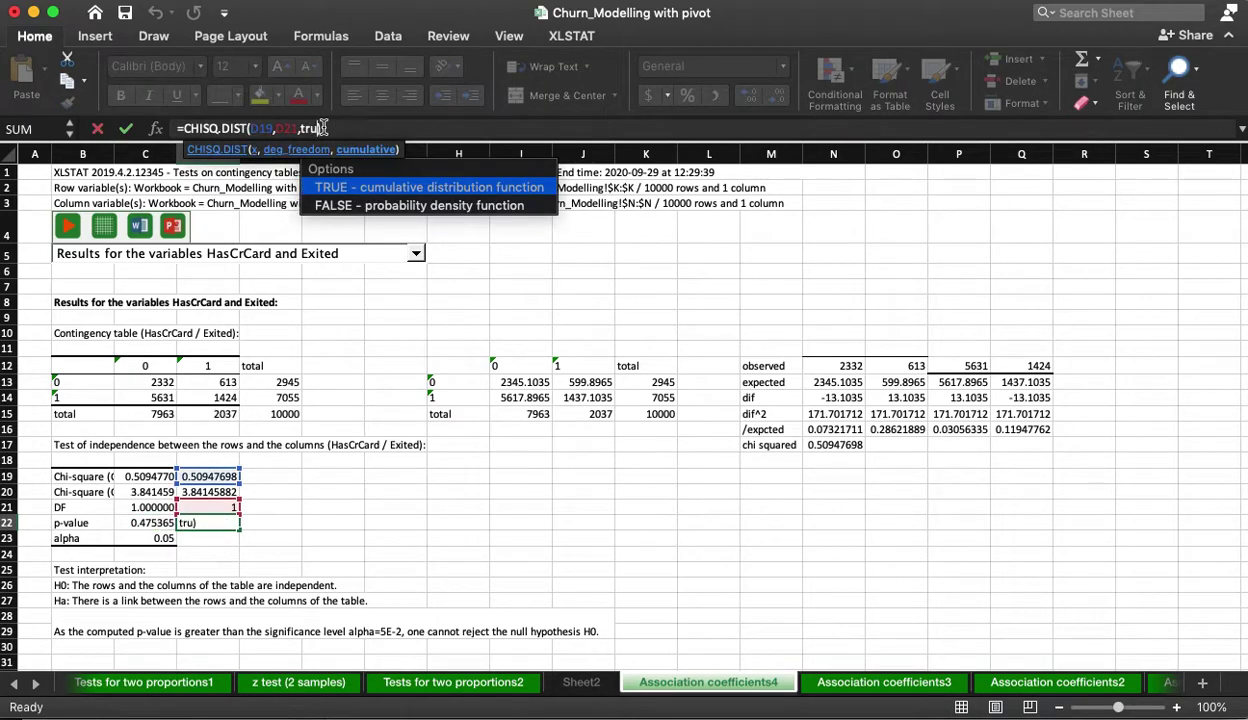
pyautogui.press('Return')
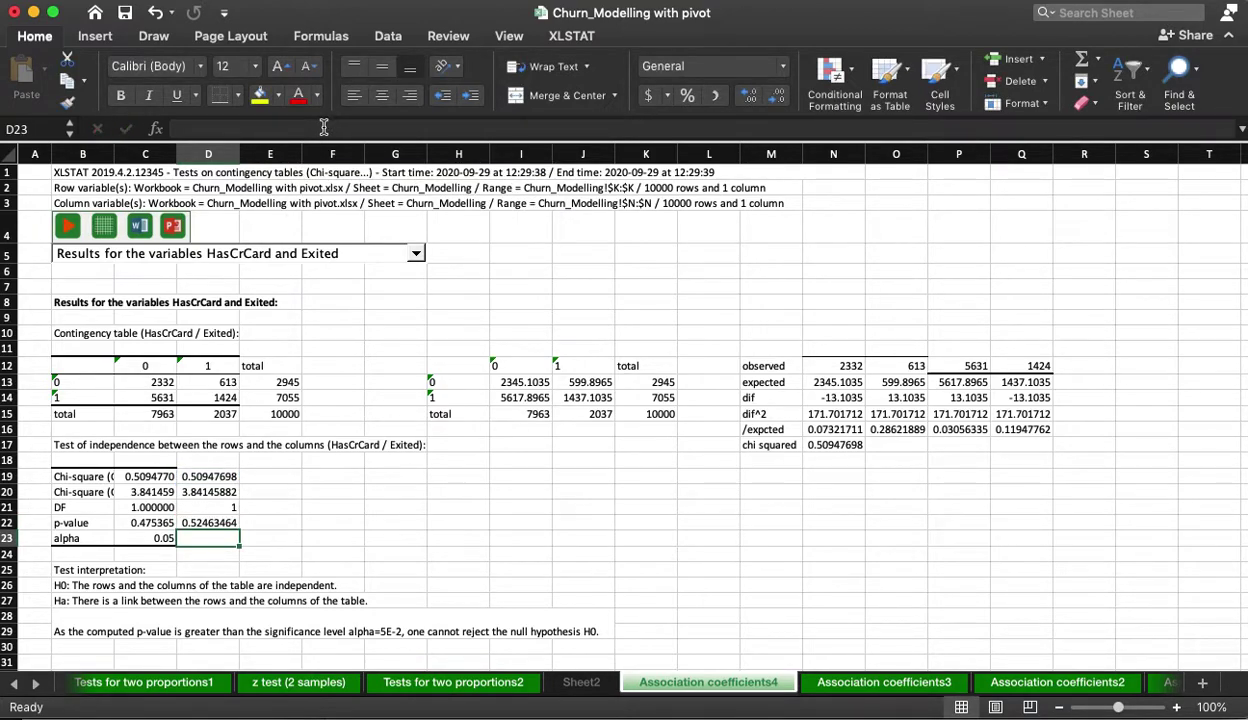
# Step: Turn the D22 p-value into the upper-tail probability with =1-CHISQ.DIST(D19,D21,TRUE)
pyautogui.press('Up')
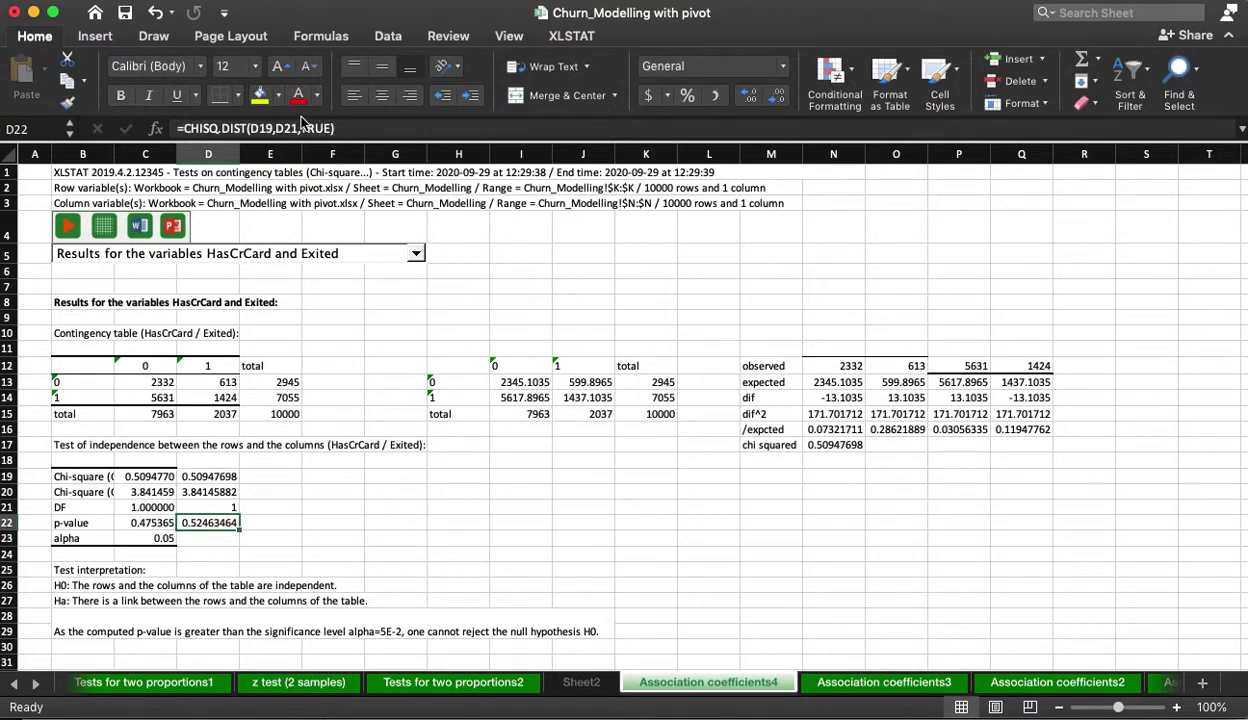
pyautogui.click(183, 128)
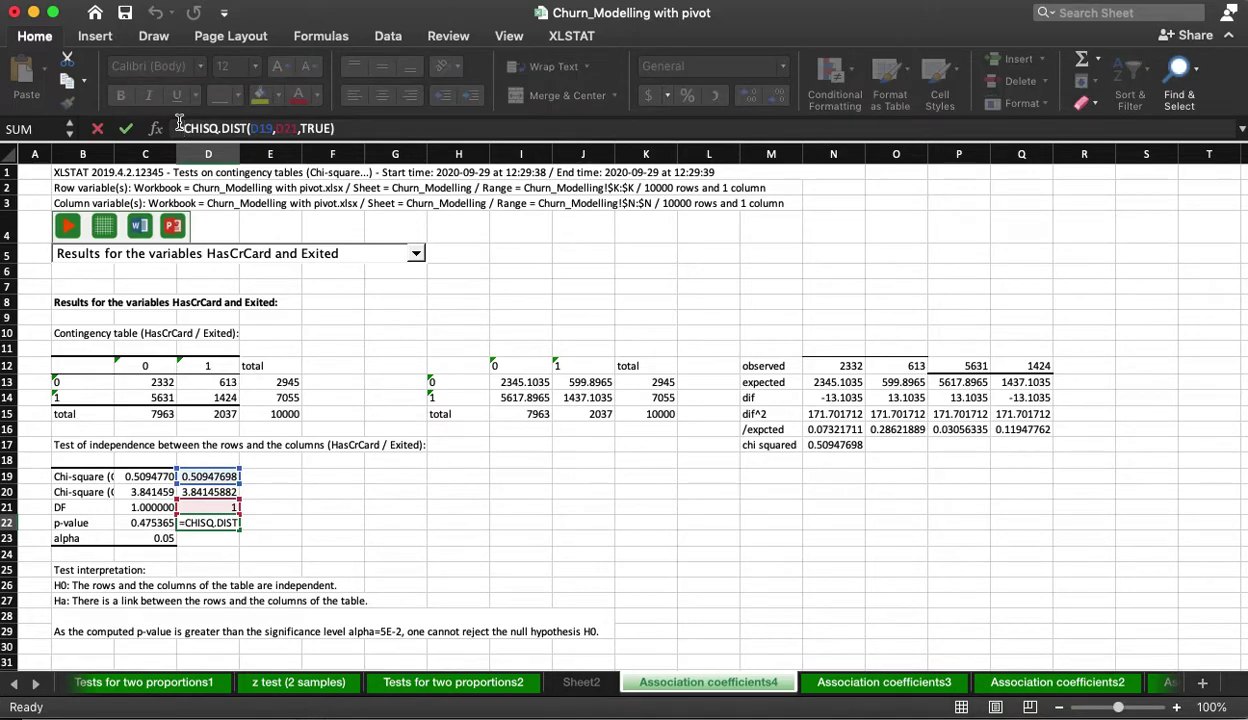
pyautogui.write('1-')
pyautogui.press('Return')
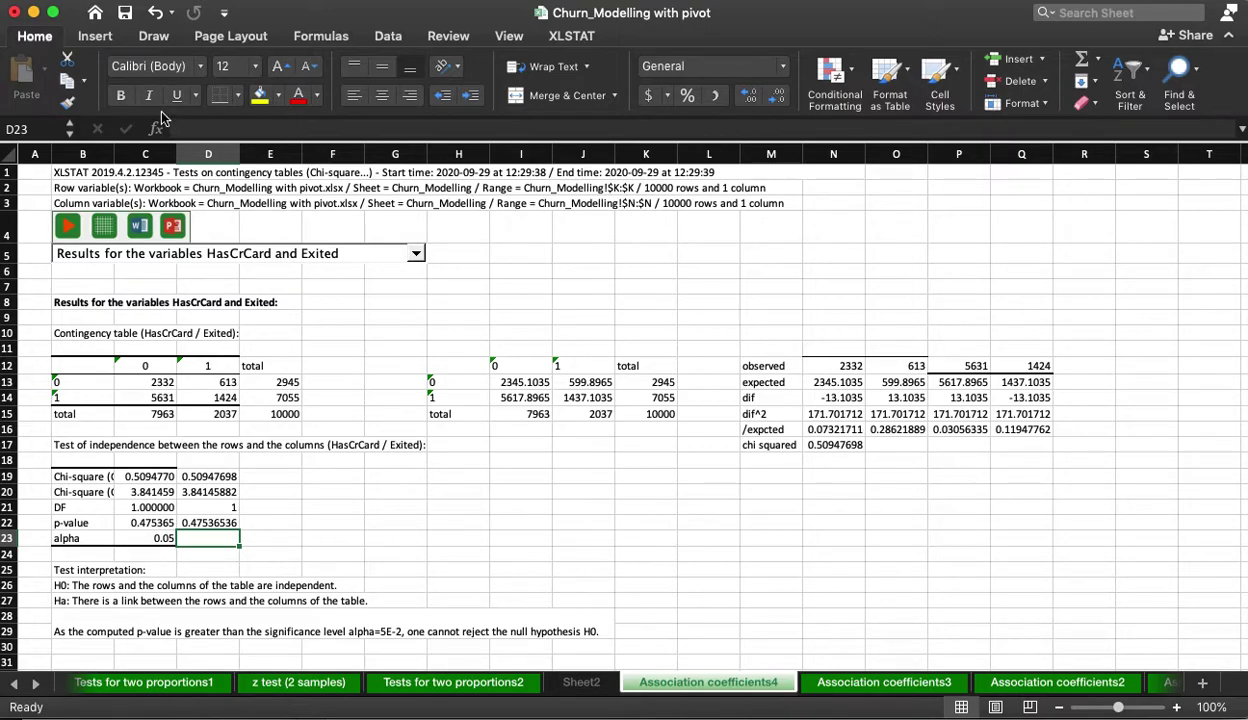
pyautogui.click(199, 522)
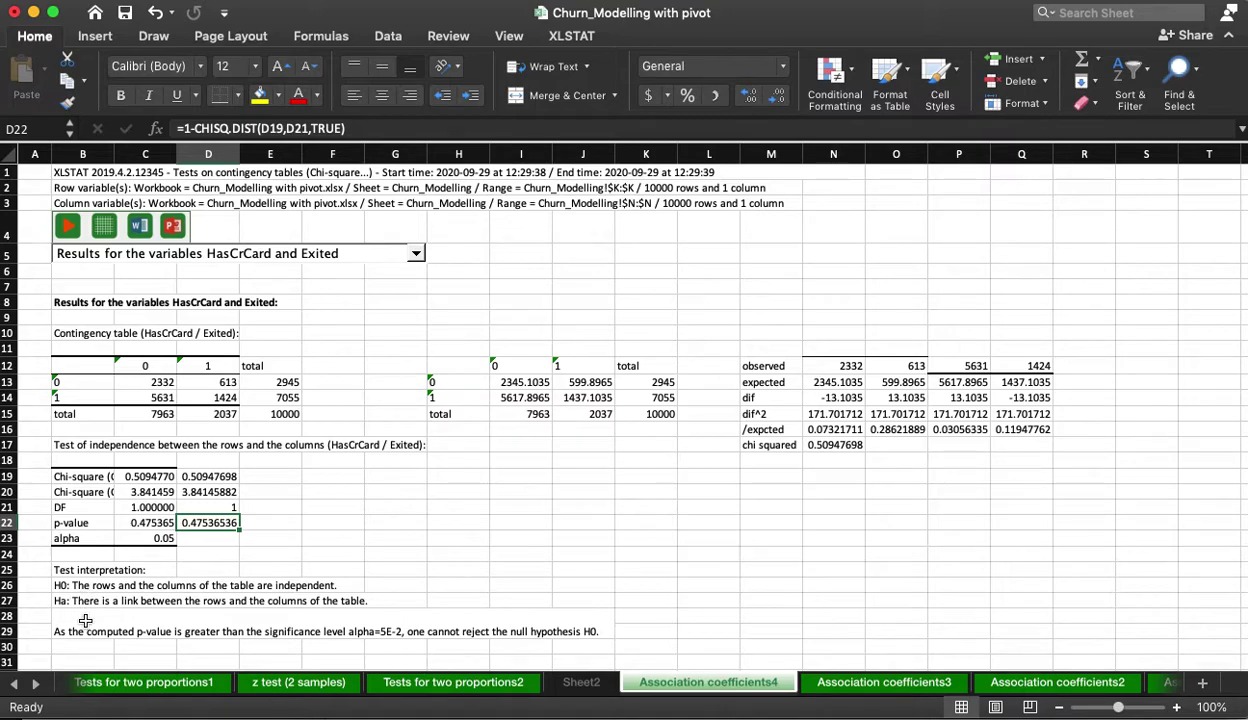
# Step: Examine the test interpretation in B25:B29 and the further chi-square tests below it, including the one with Yates' continuity correction
pyautogui.moveTo(88, 631); pyautogui.dragTo(88, 570)
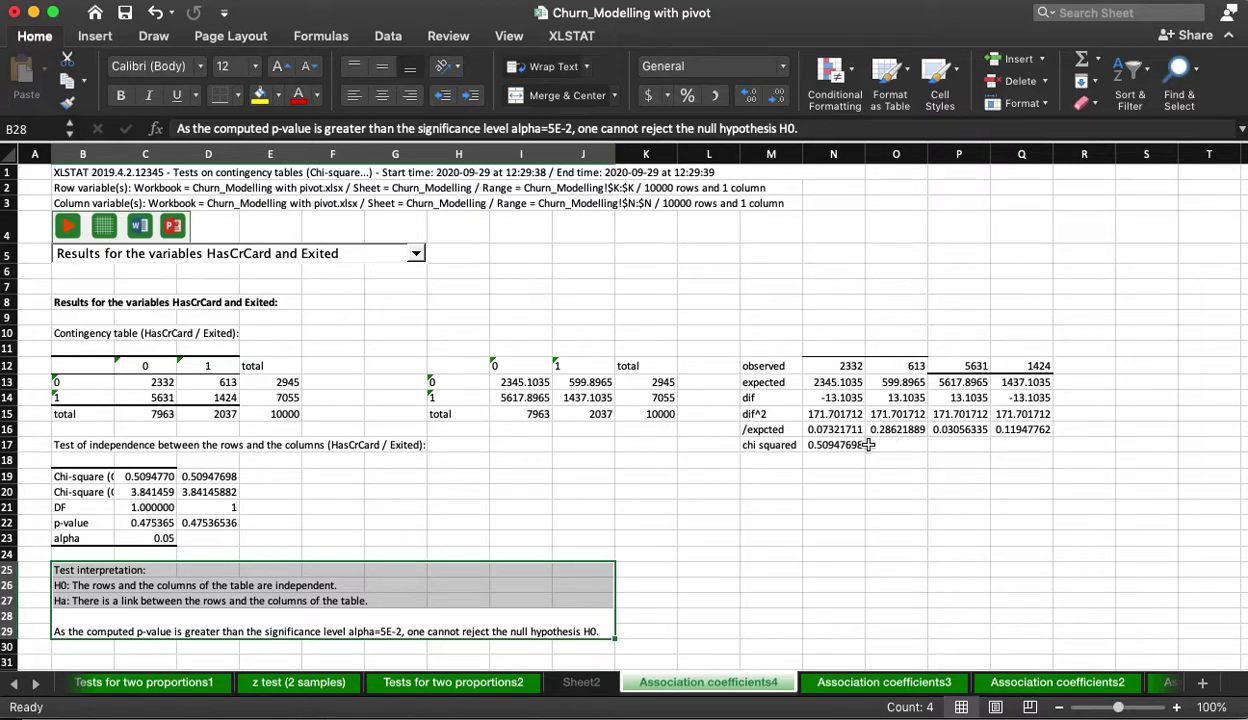
pyautogui.click(745, 522)
pyautogui.scroll(-5, 564, 531)
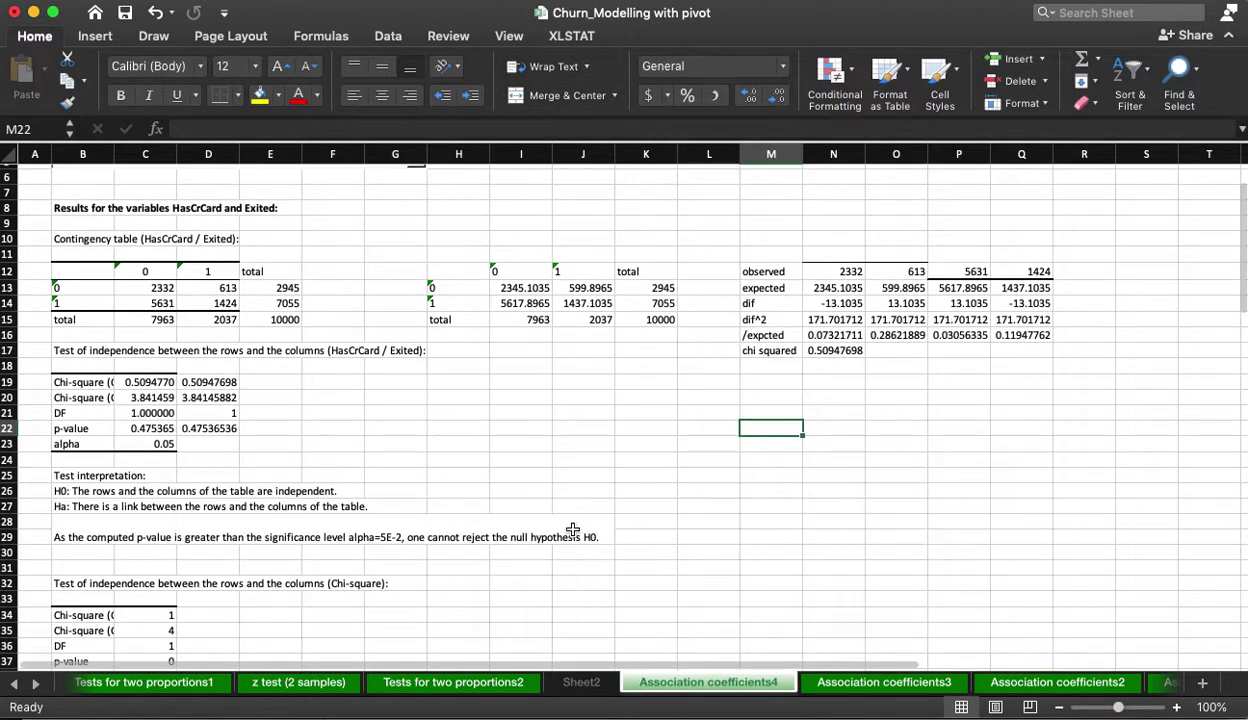
pyautogui.scroll(-3, 564, 531)
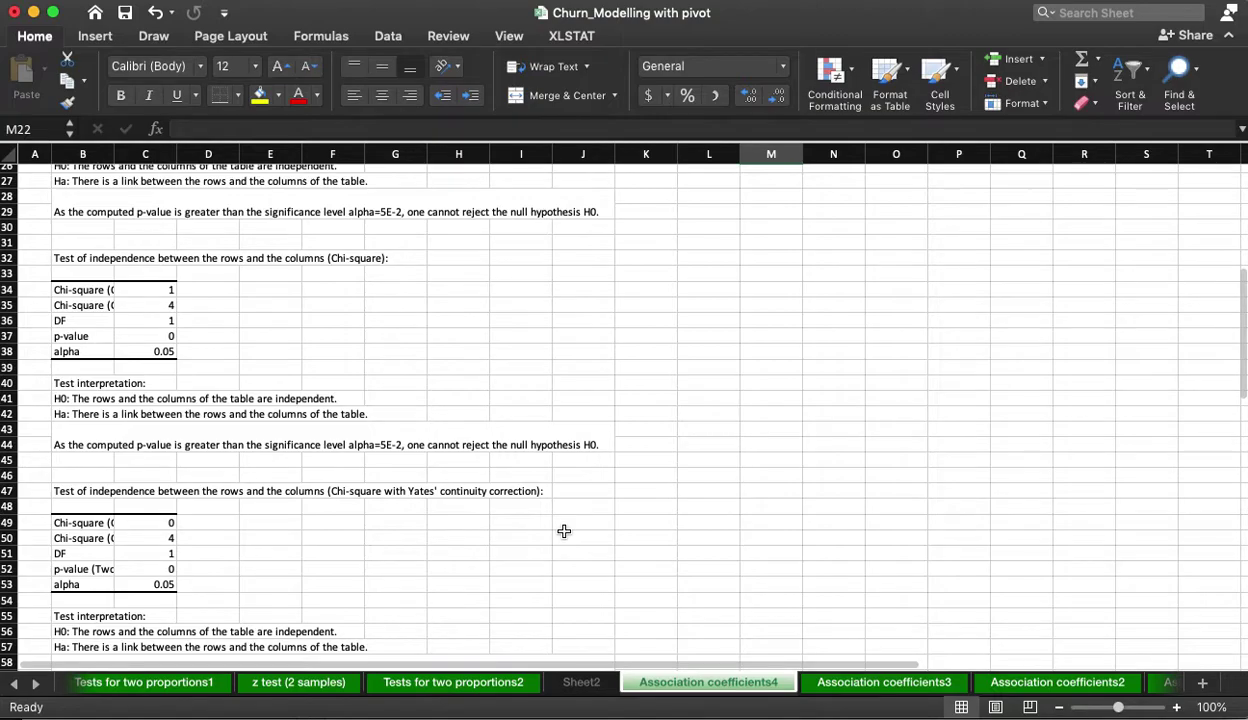
pyautogui.scroll(8, 564, 531)
pyautogui.scroll(-3, 474, 528)
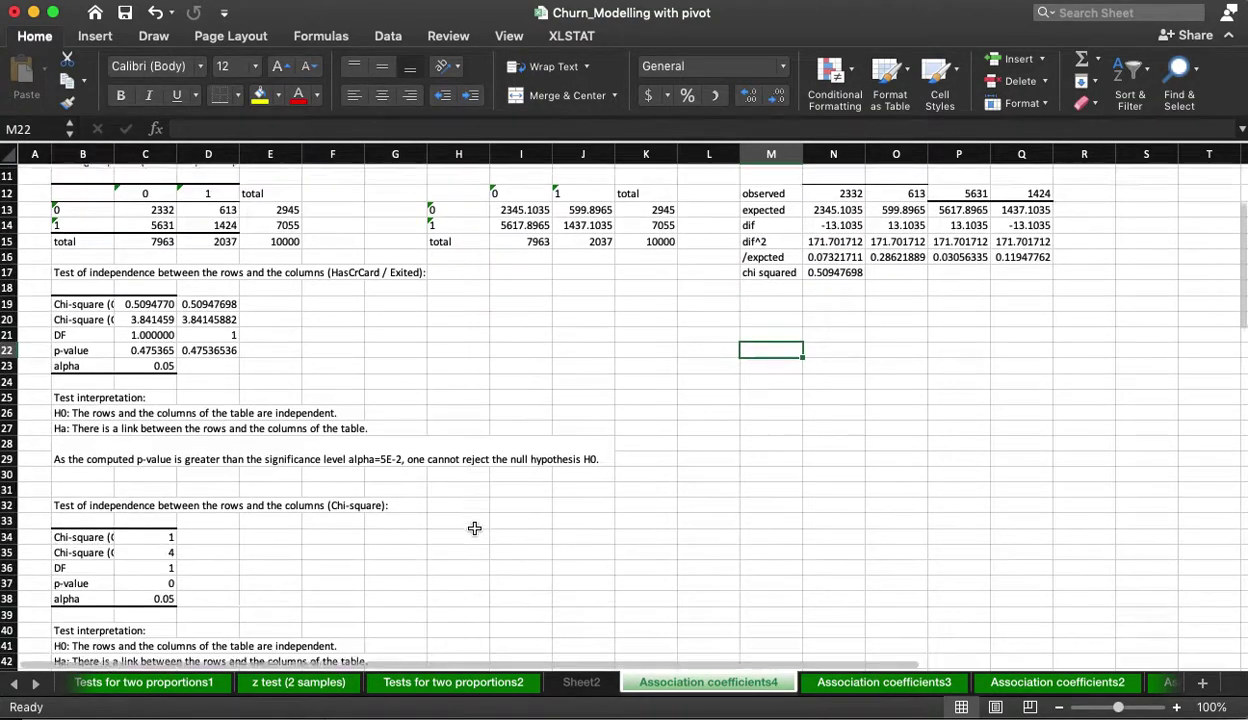
pyautogui.scroll(3, 474, 528)
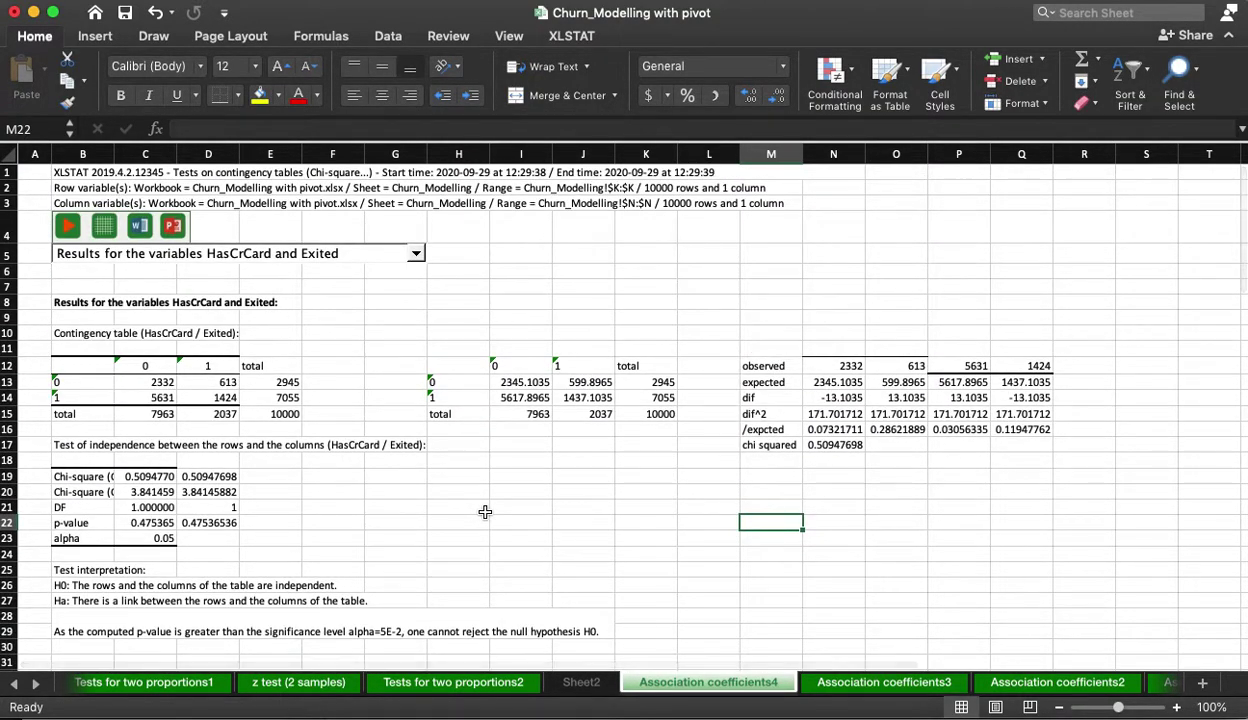